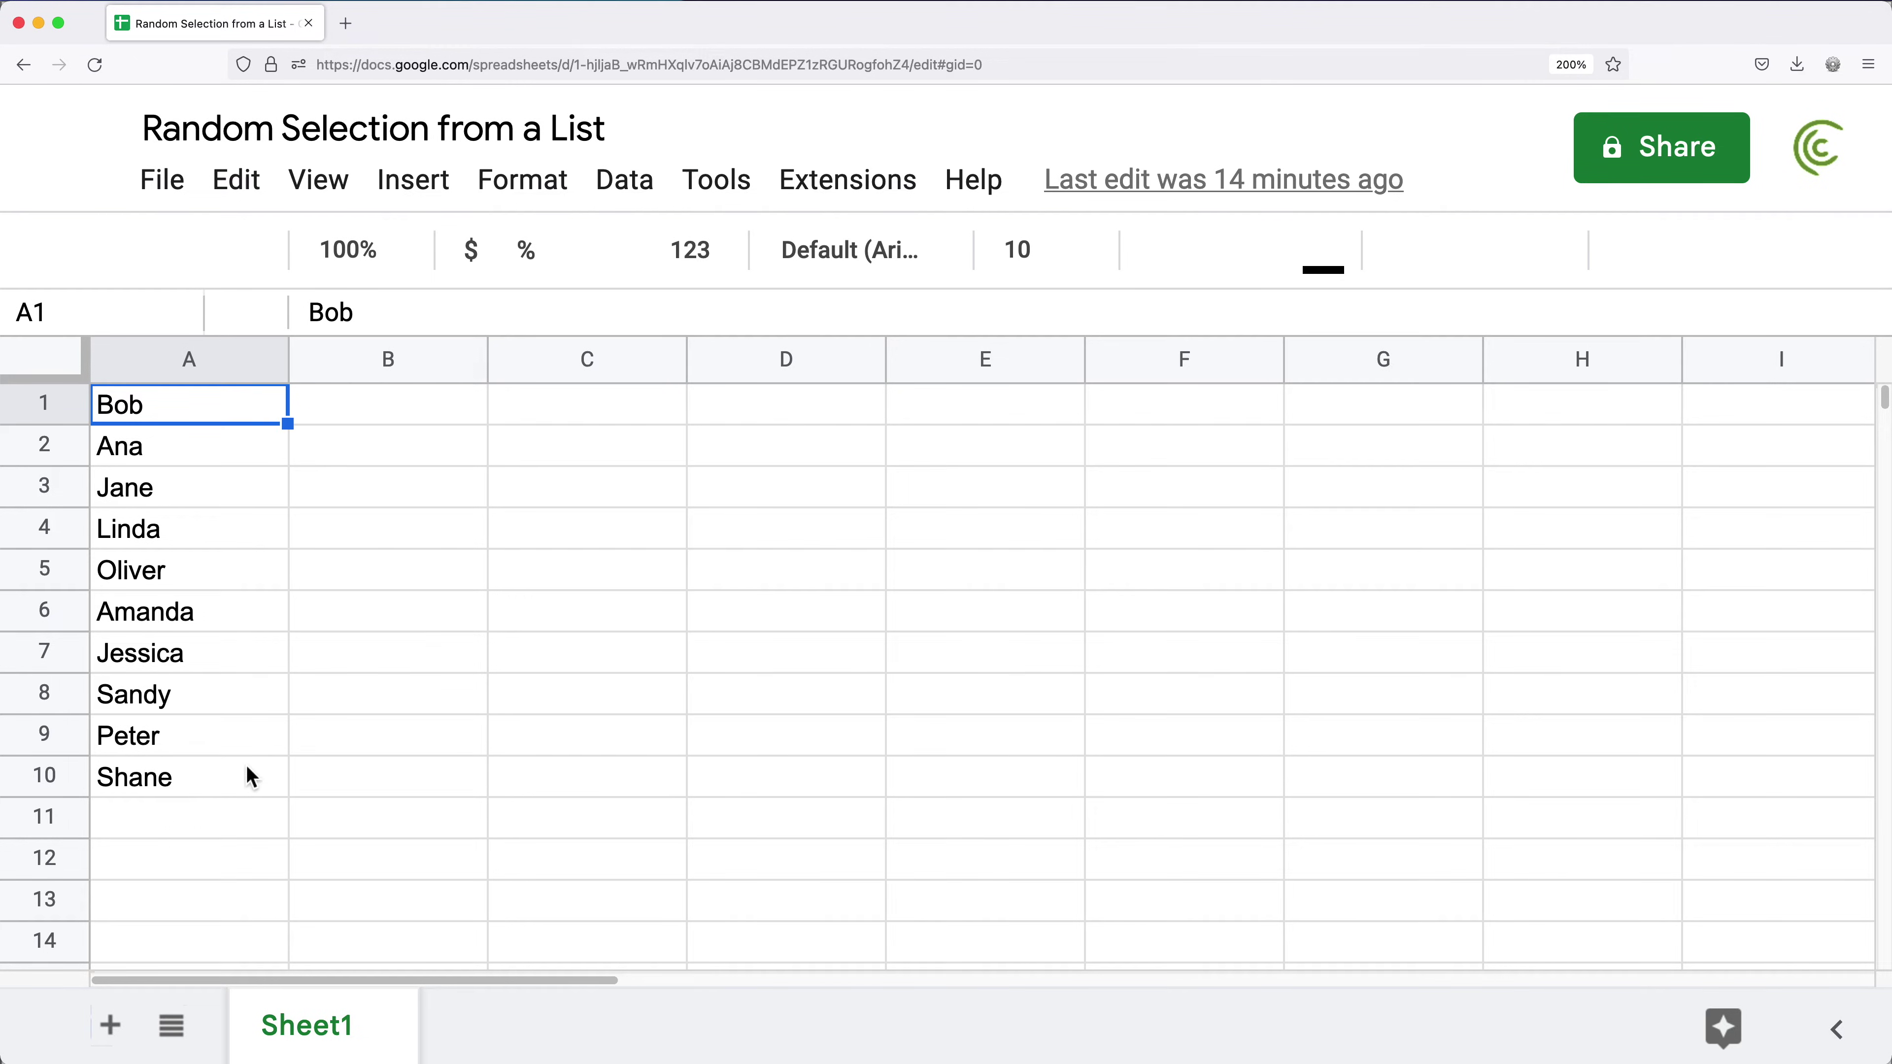
Enter =RANDBETWEEN(1,10) in C1 to get a random whole number from 1 to 10.
{"action": "left_click_drag", "start_coordinate": [156, 421], "coordinate": [177, 776]}
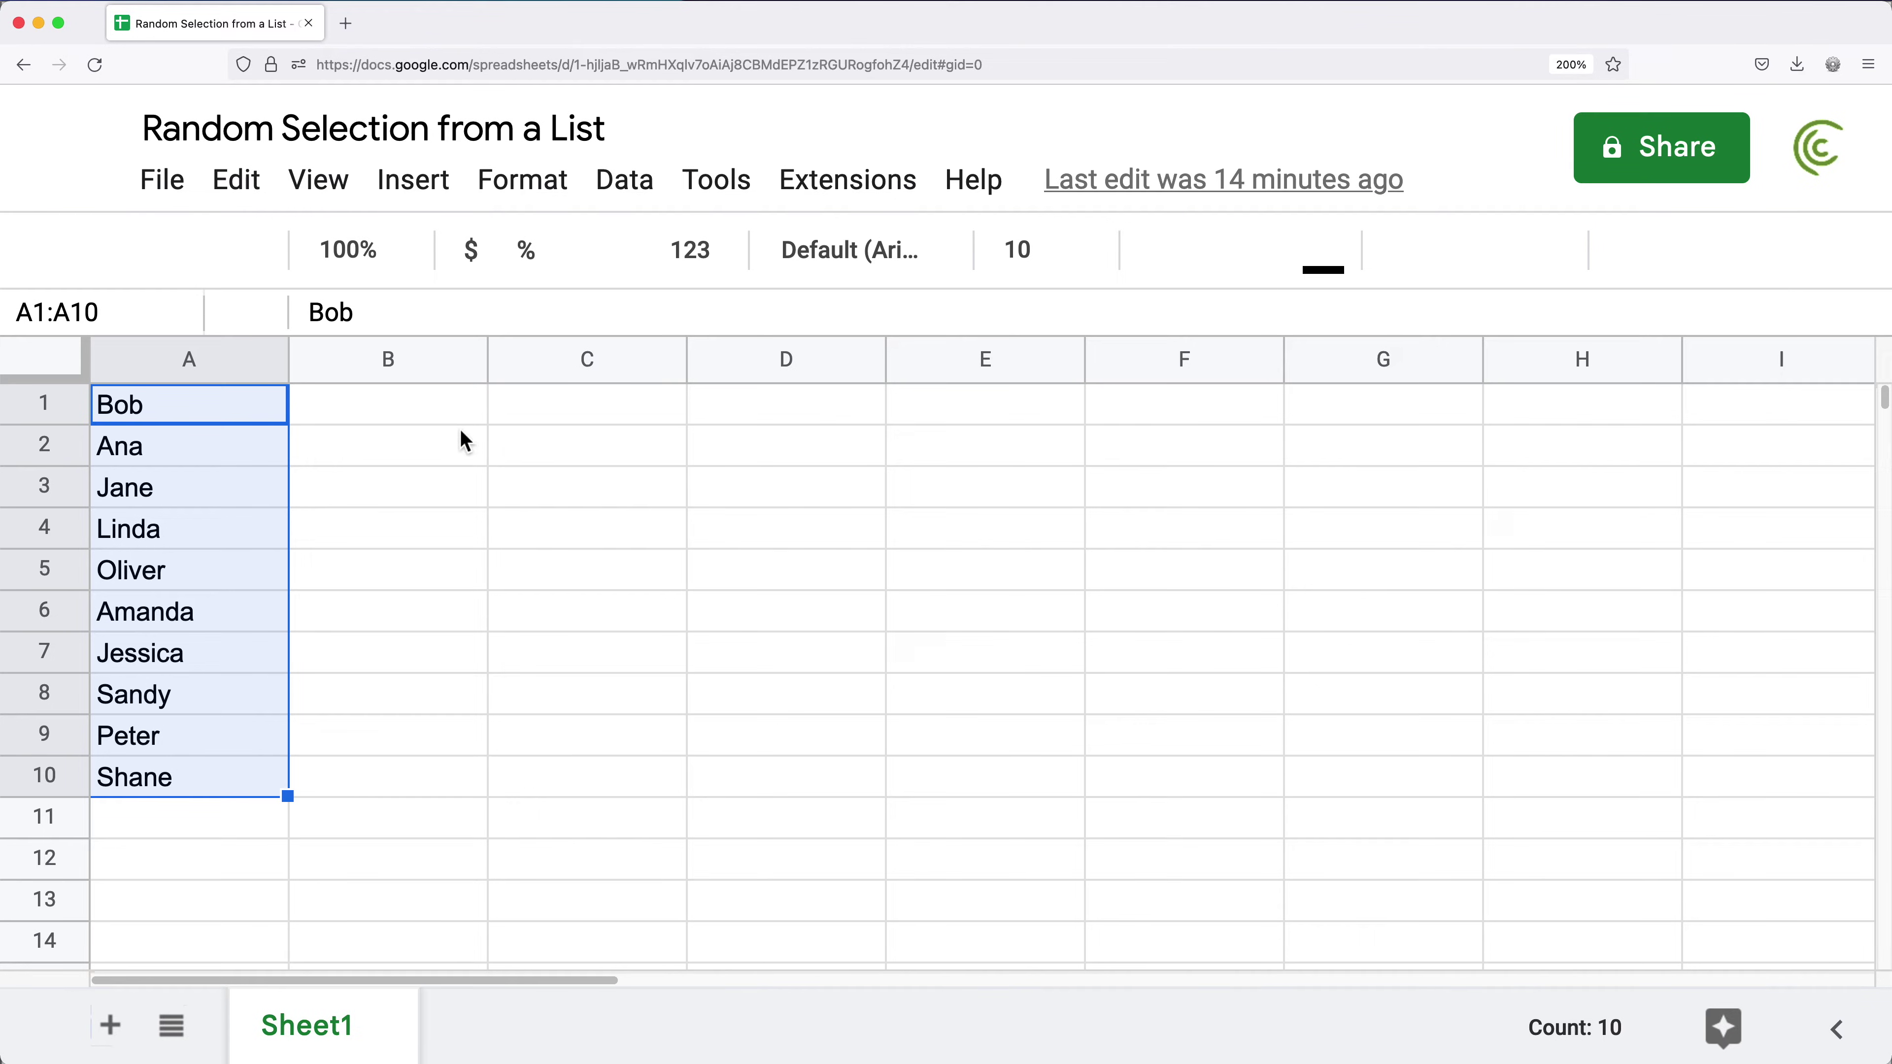
{"action": "left_click", "coordinate": [525, 421]}
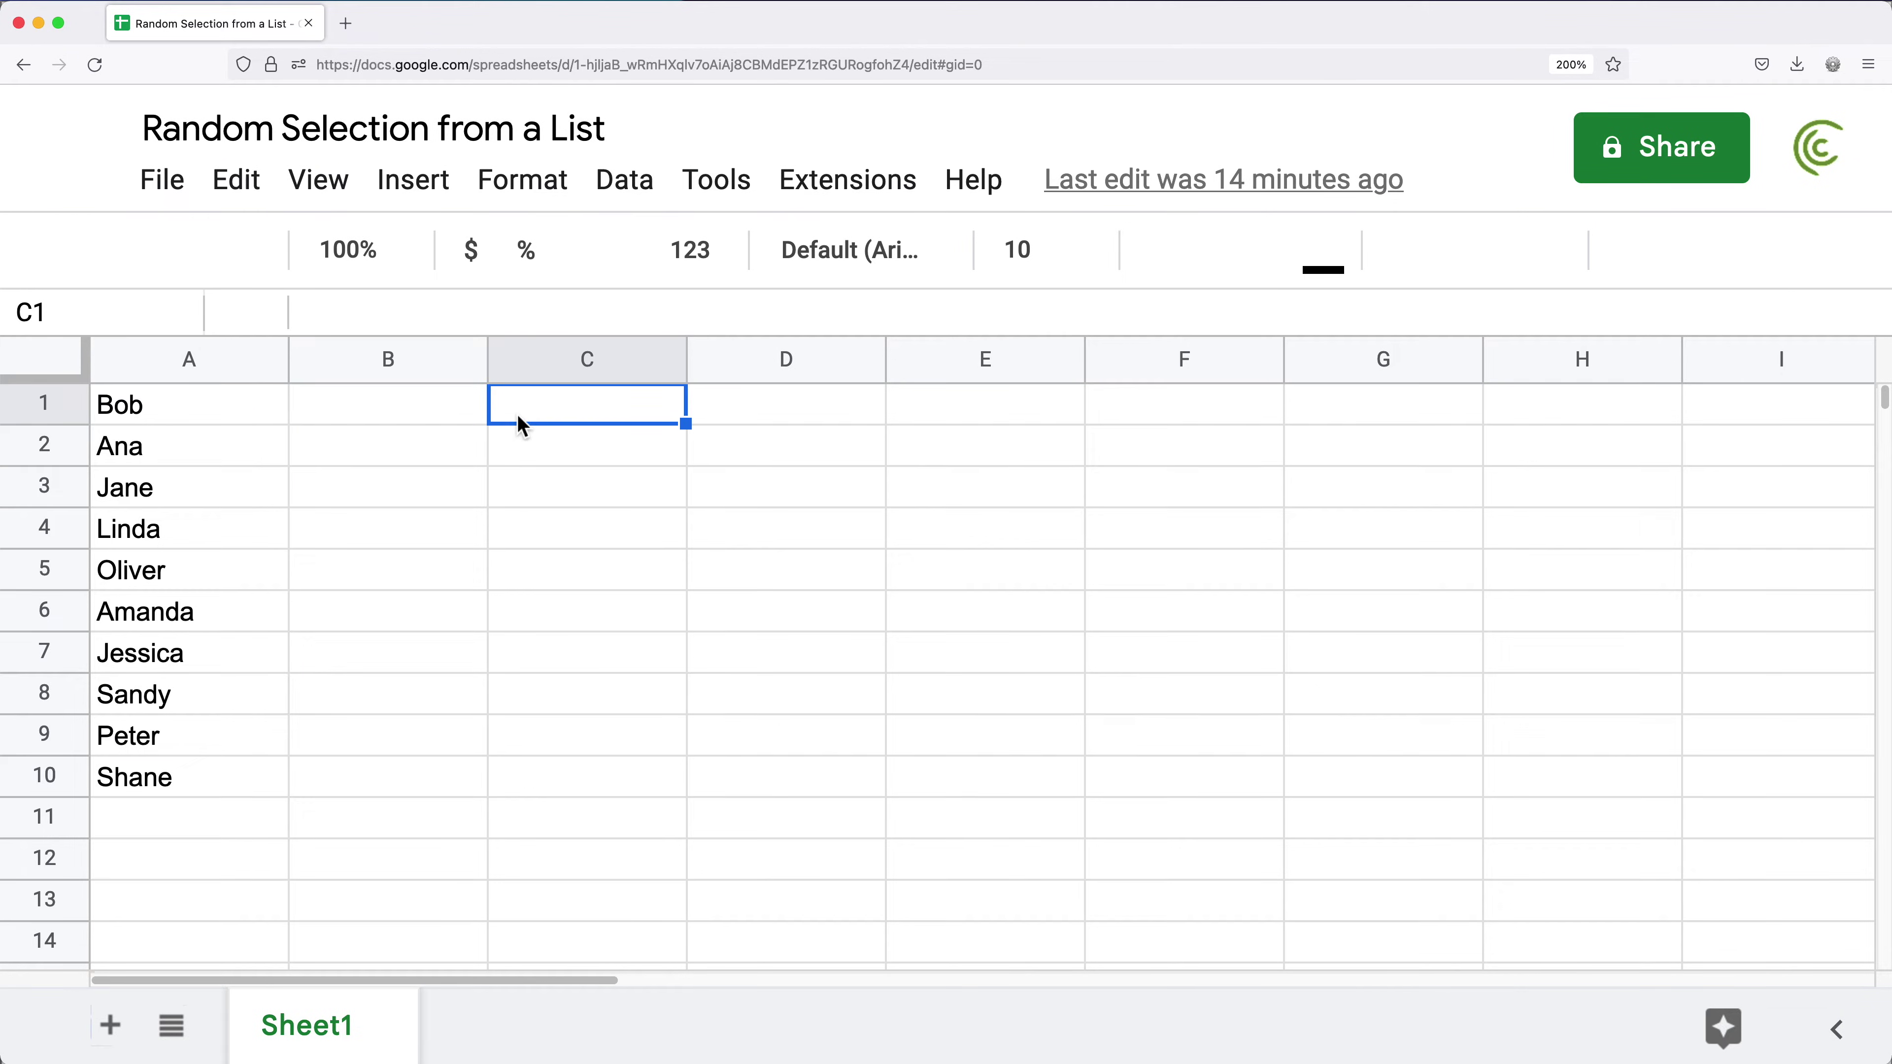
{"action": "type", "text": "=RAND"}
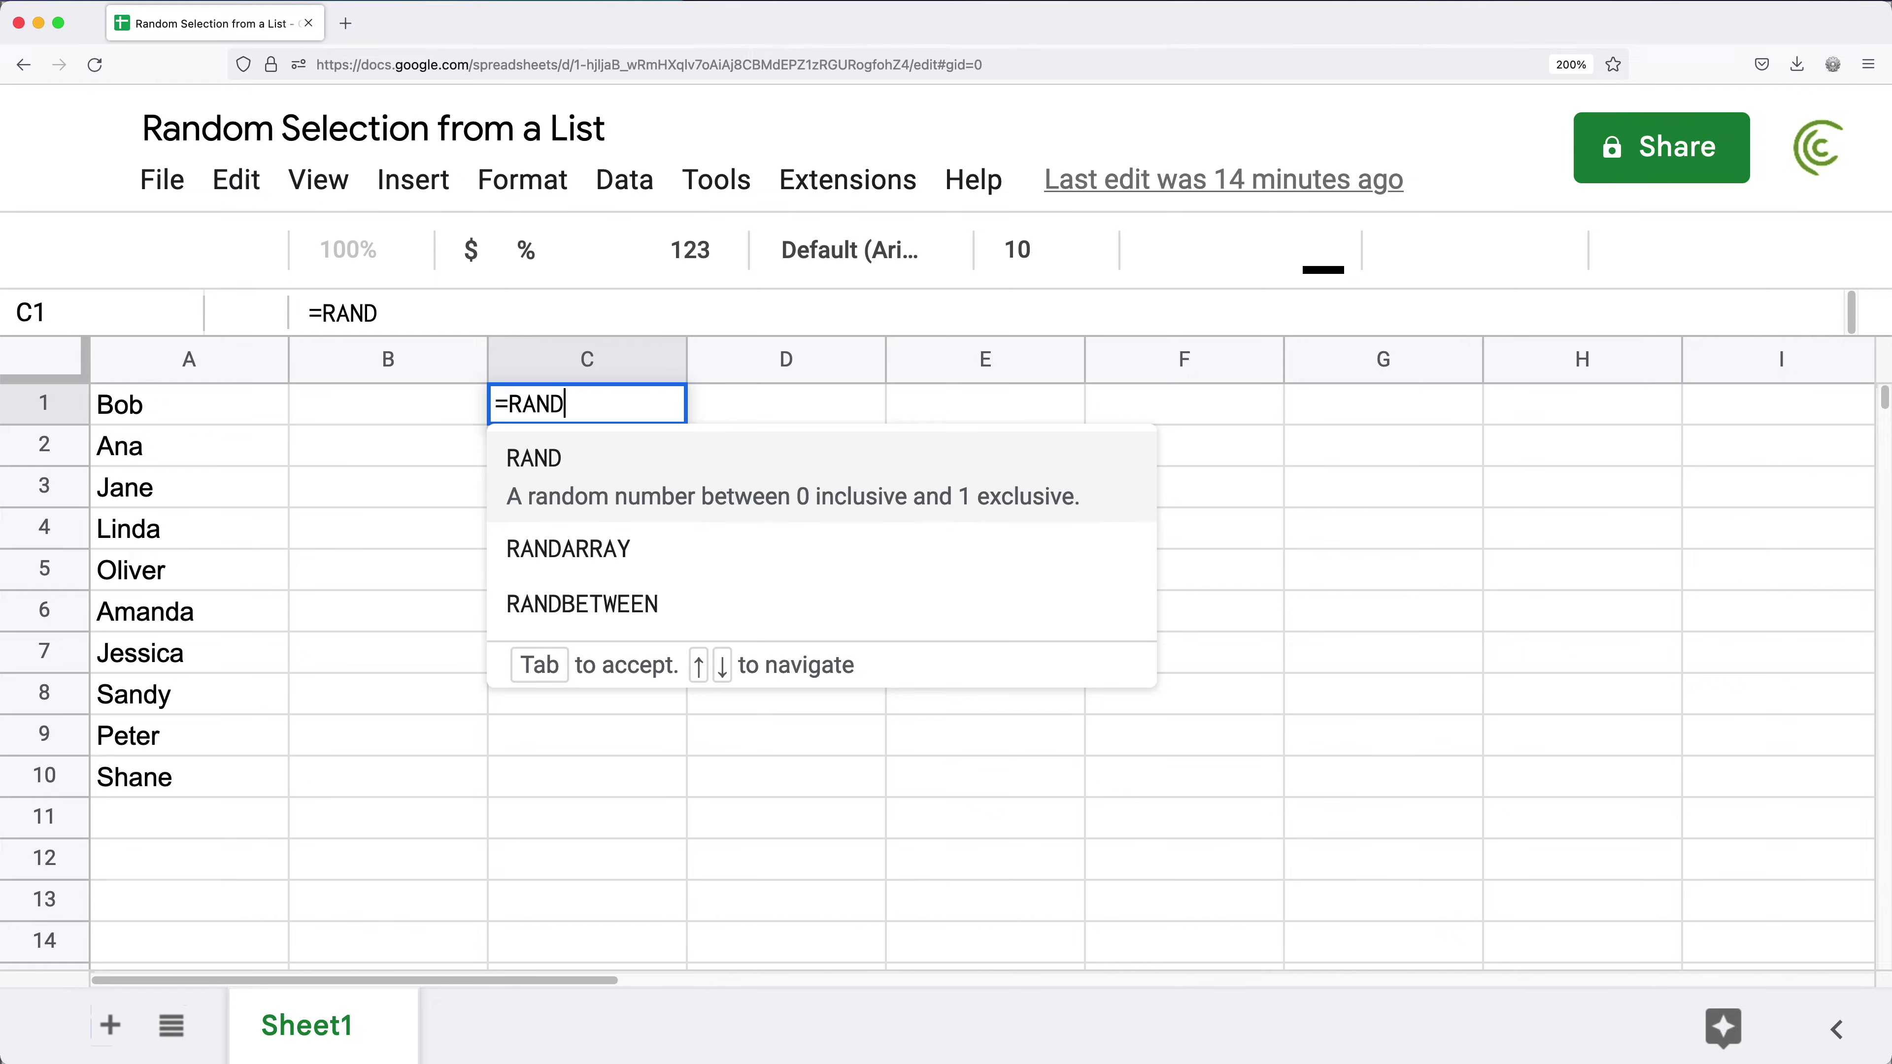
{"action": "key", "text": "Down"}
{"action": "key", "text": "Down"}
{"action": "key", "text": "Tab"}
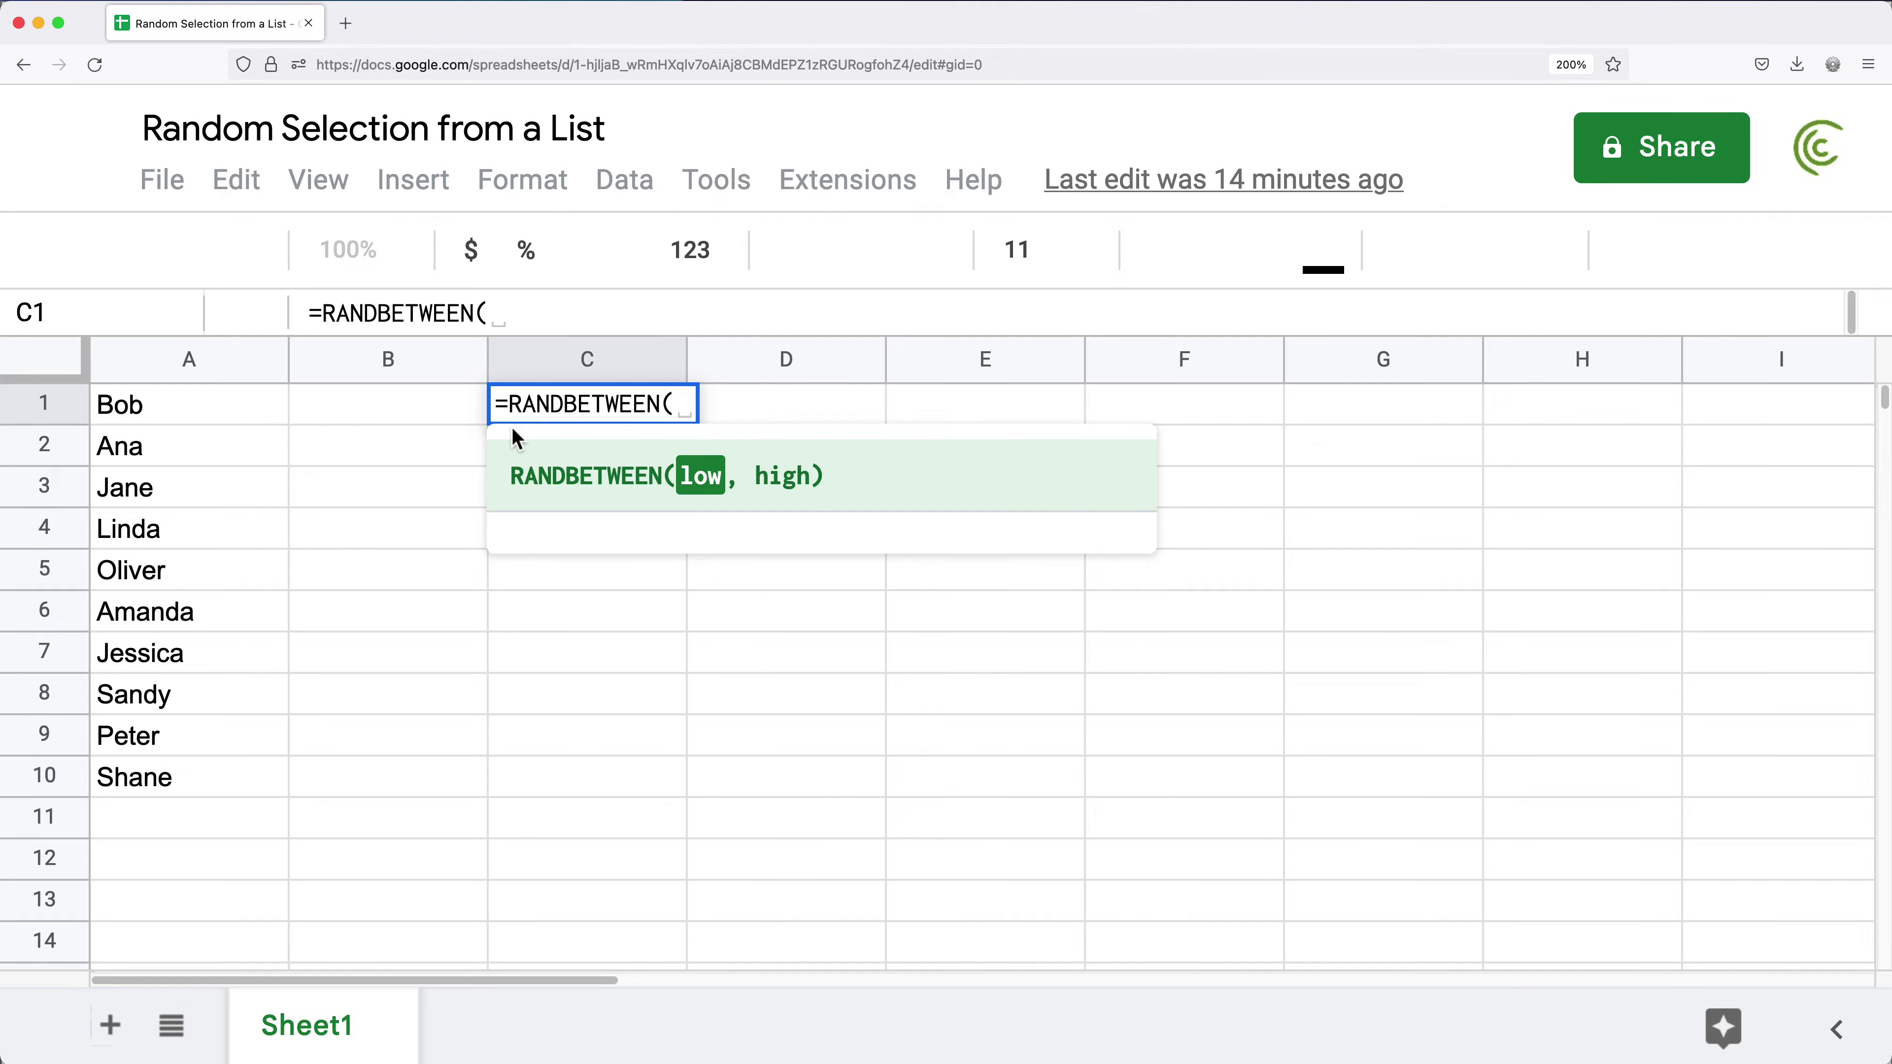
{"action": "type", "text": "1,"}
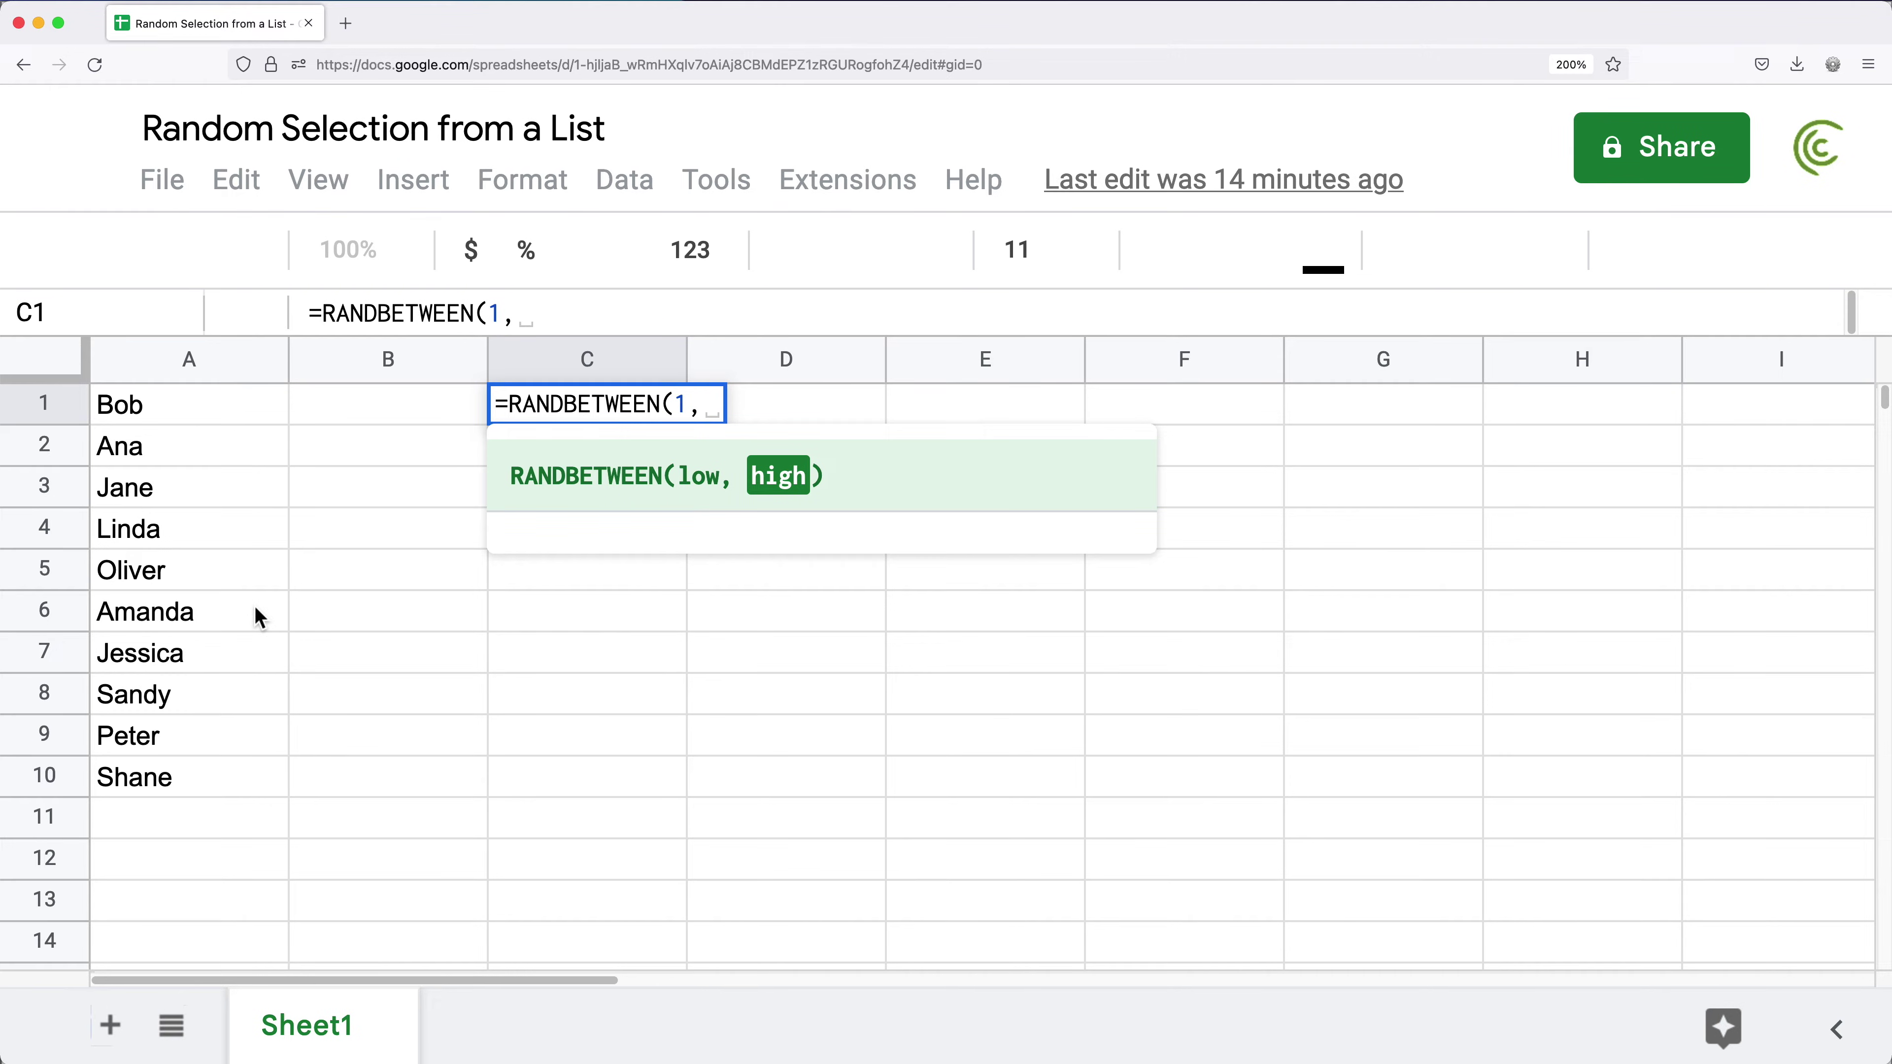
{"action": "type", "text": "10"}
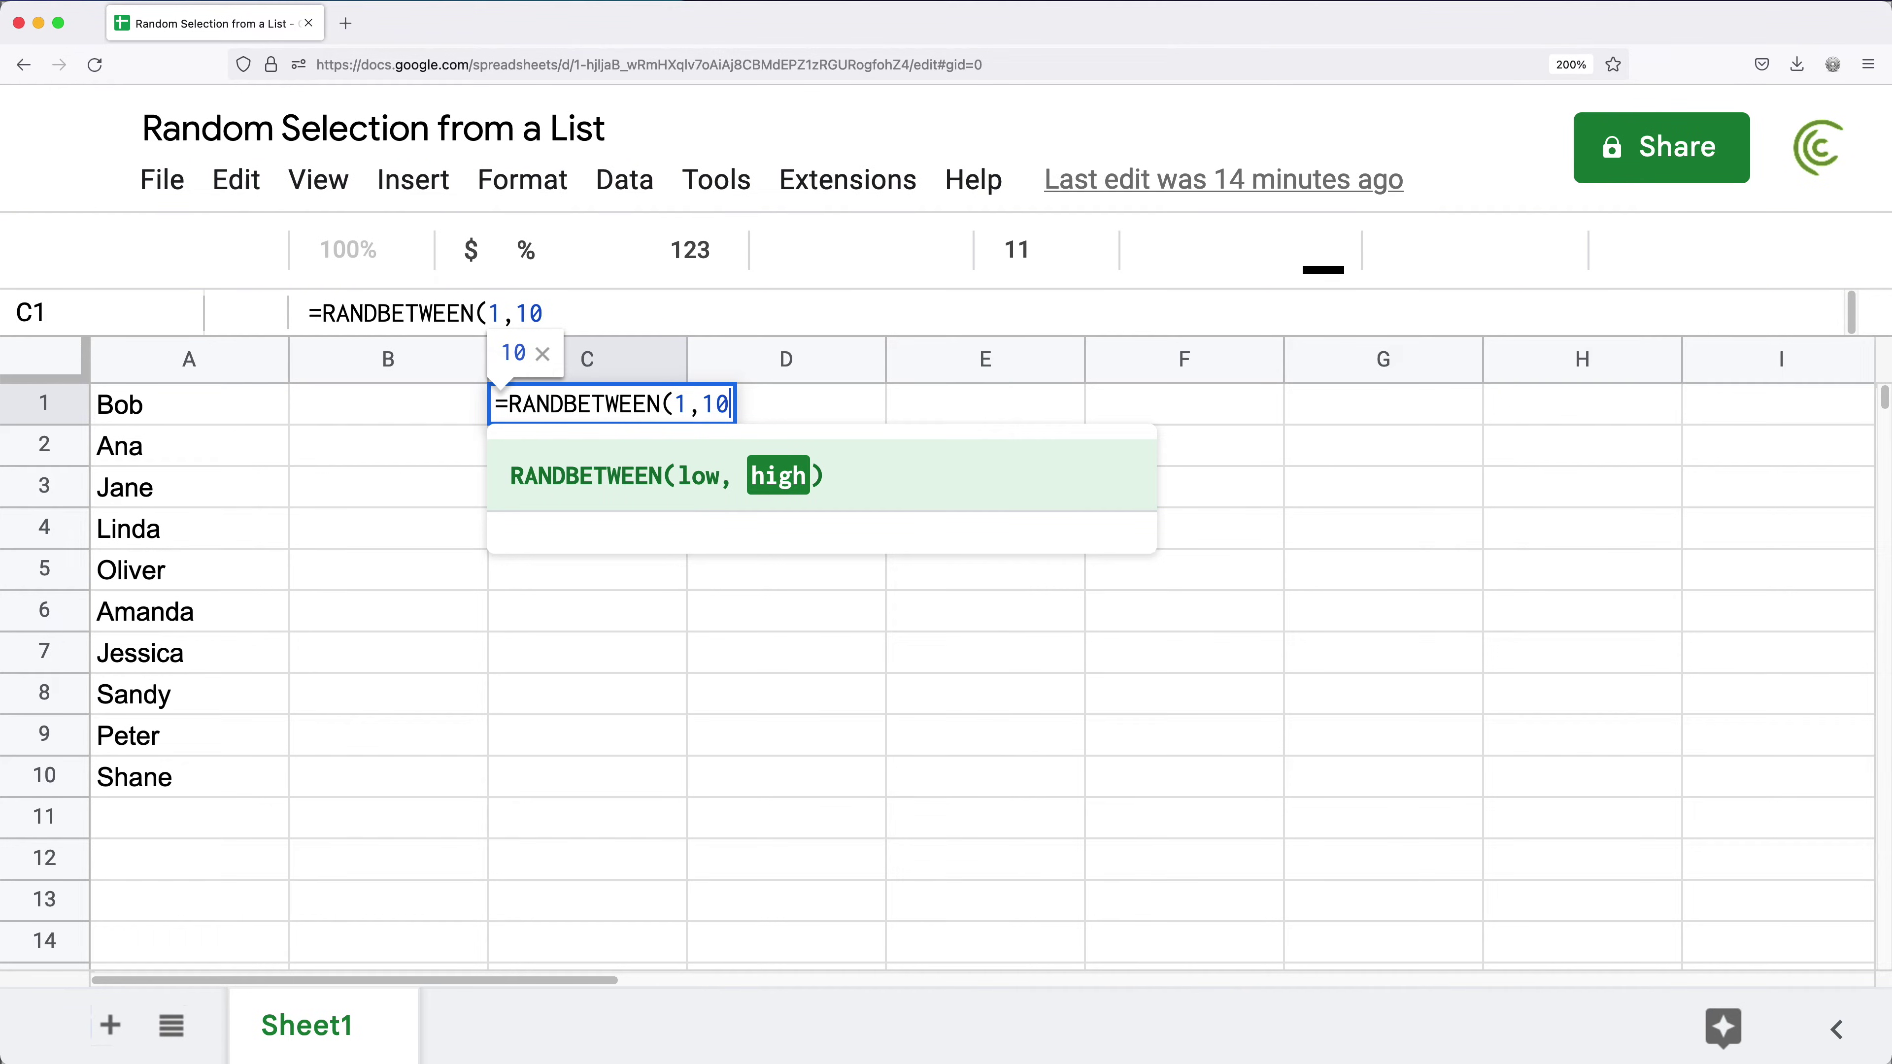
{"action": "type", "text": ")"}
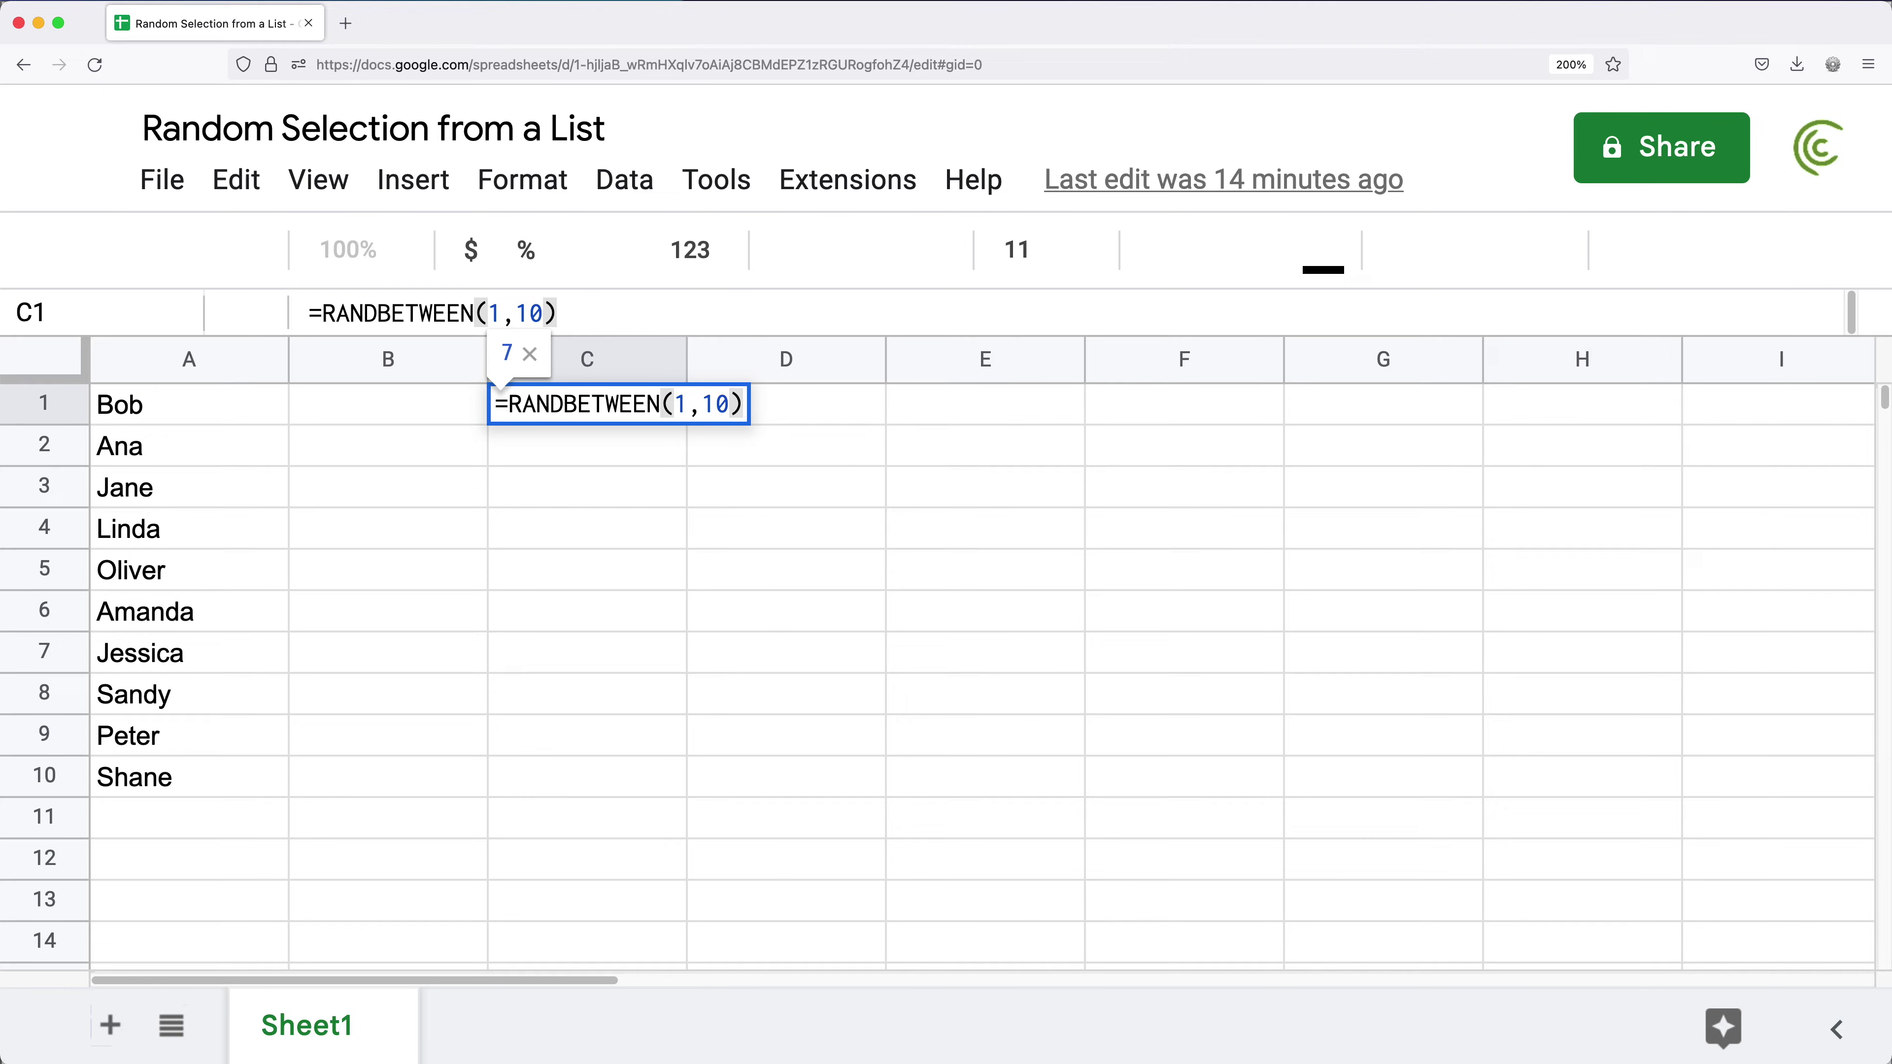
{"action": "key", "text": "Return"}
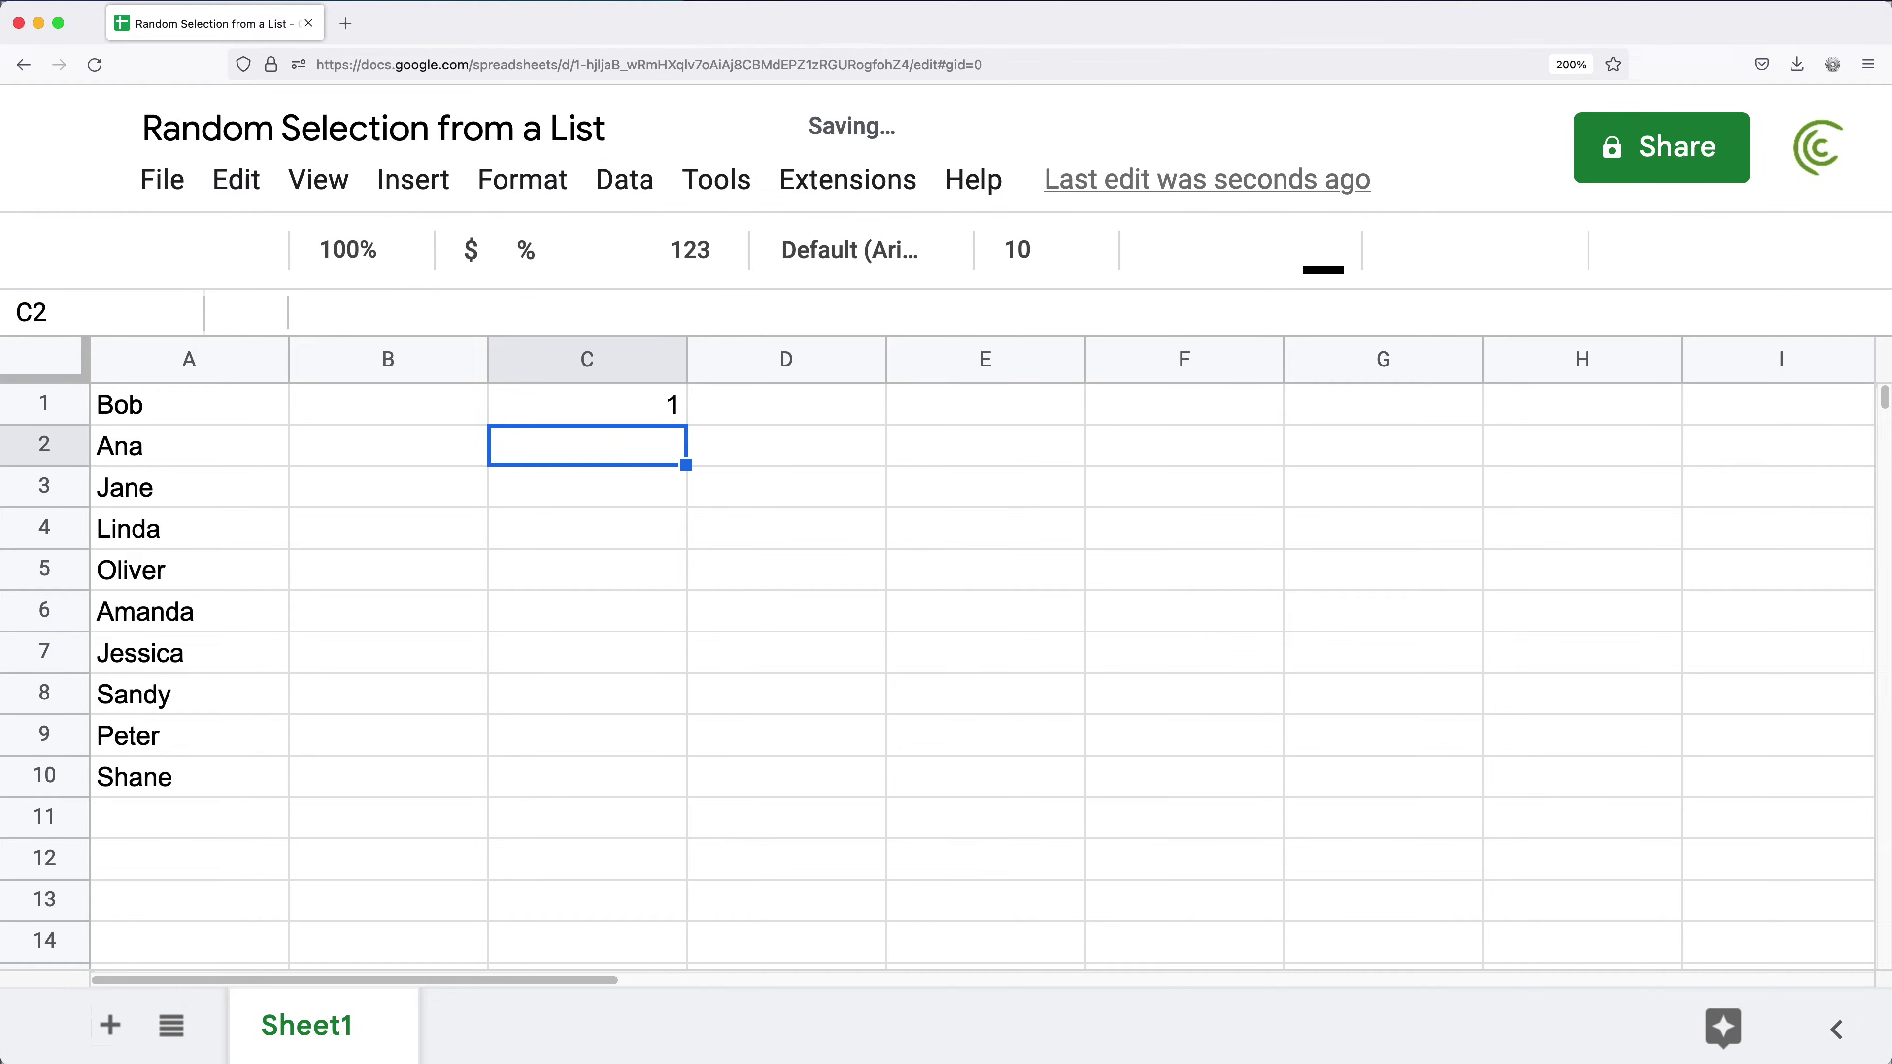
{"action": "key", "text": "Right"}
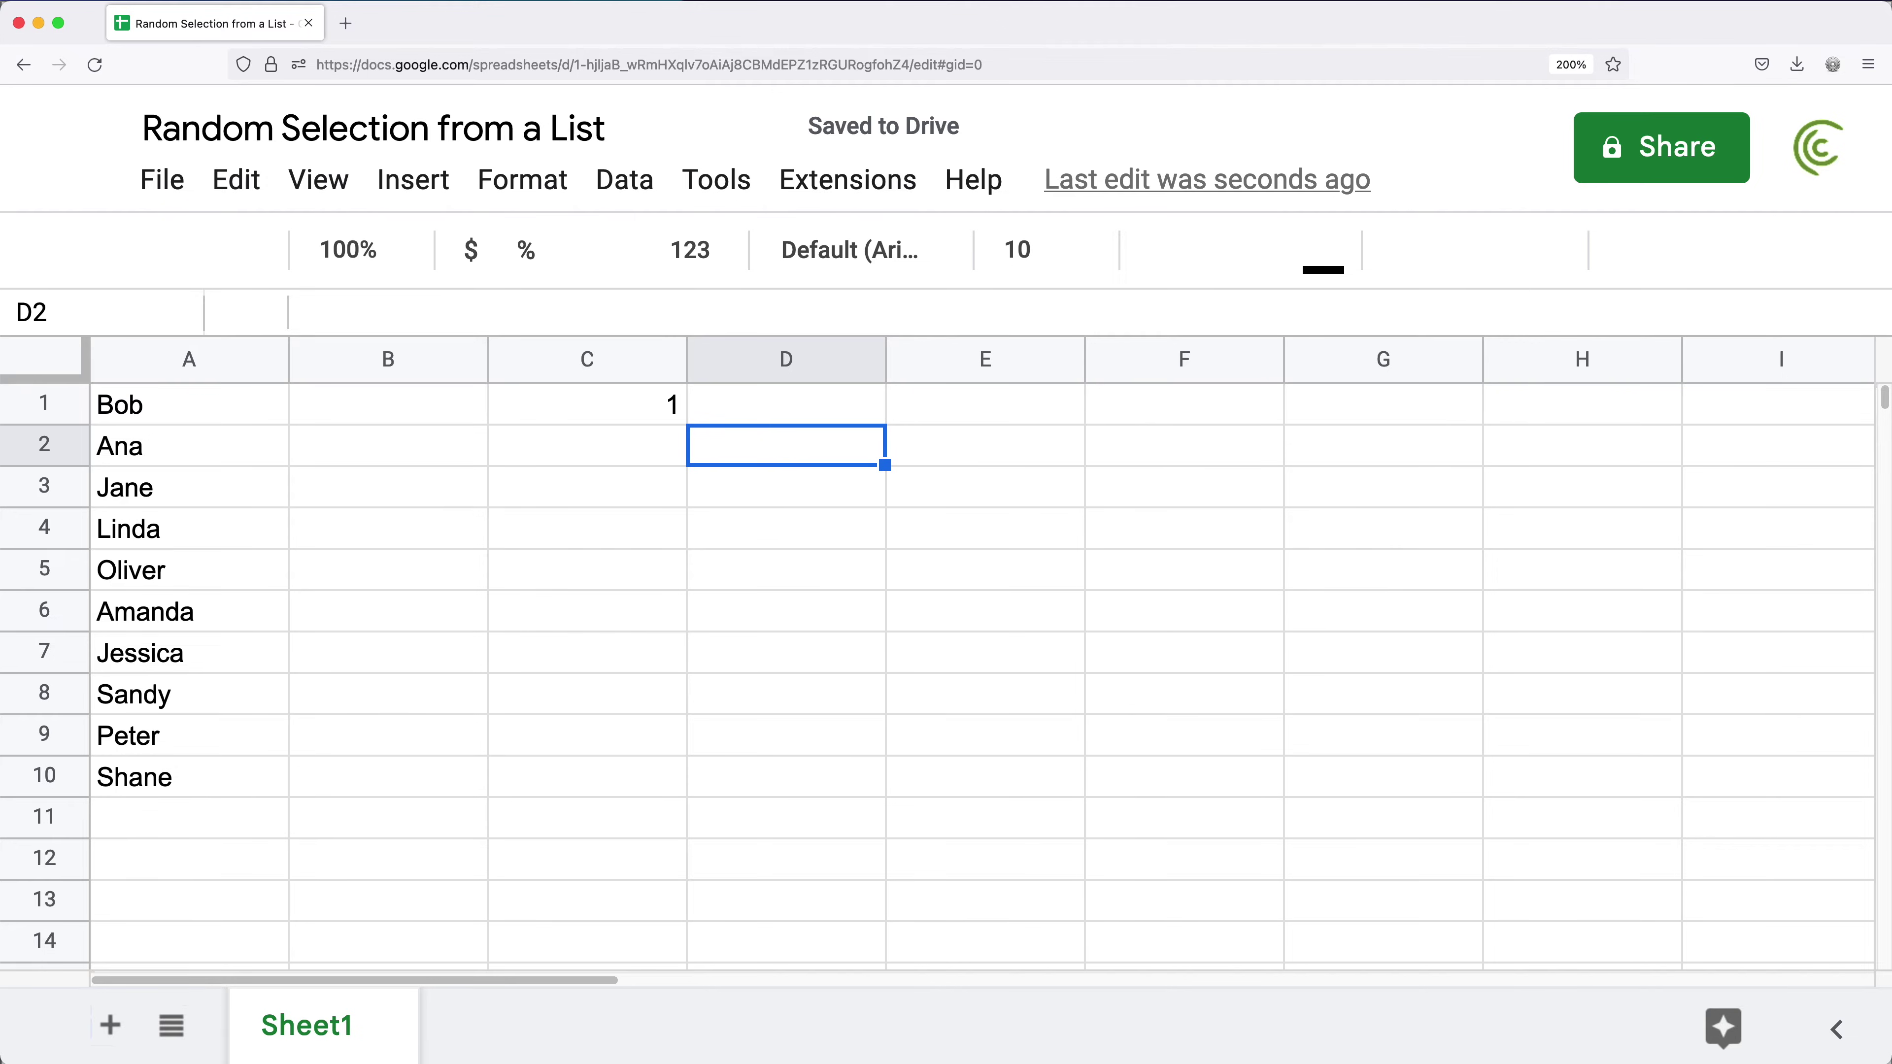
{"action": "key", "text": "Right"}
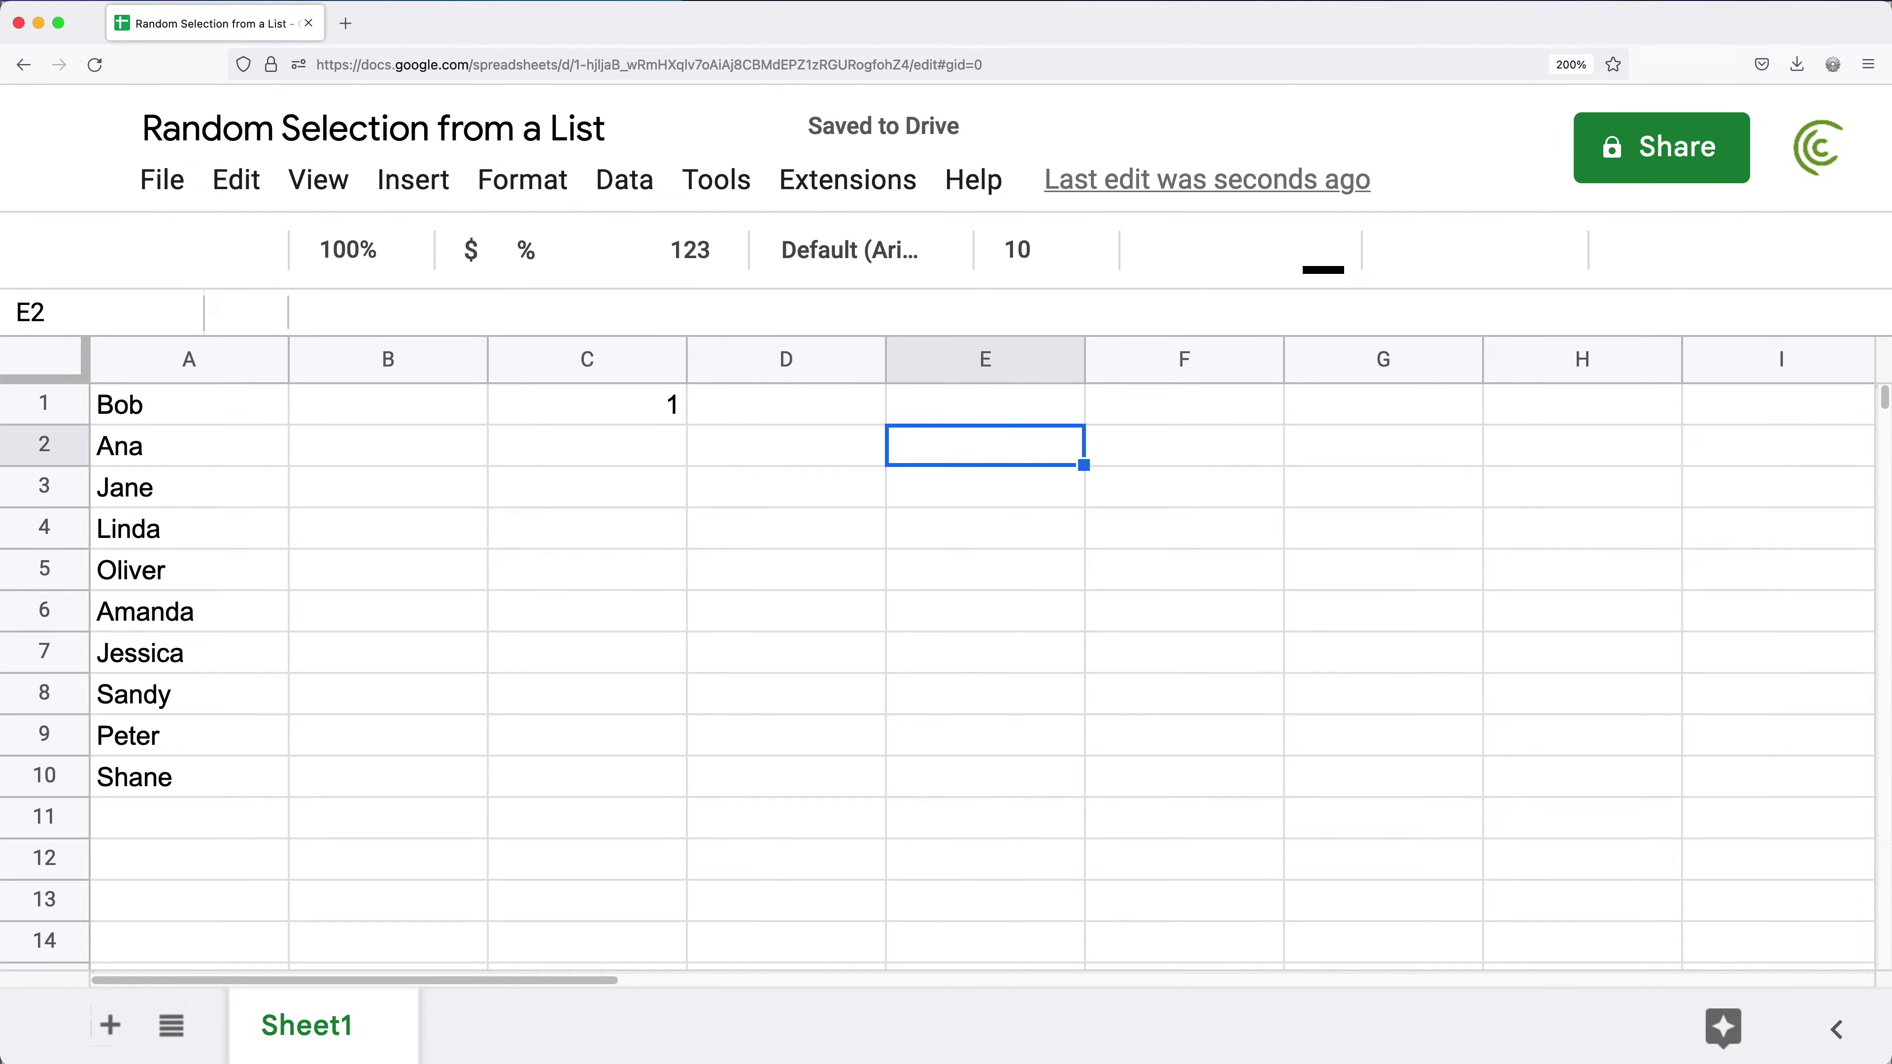
{"action": "type", "text": "df"}
{"action": "key", "text": "Return"}
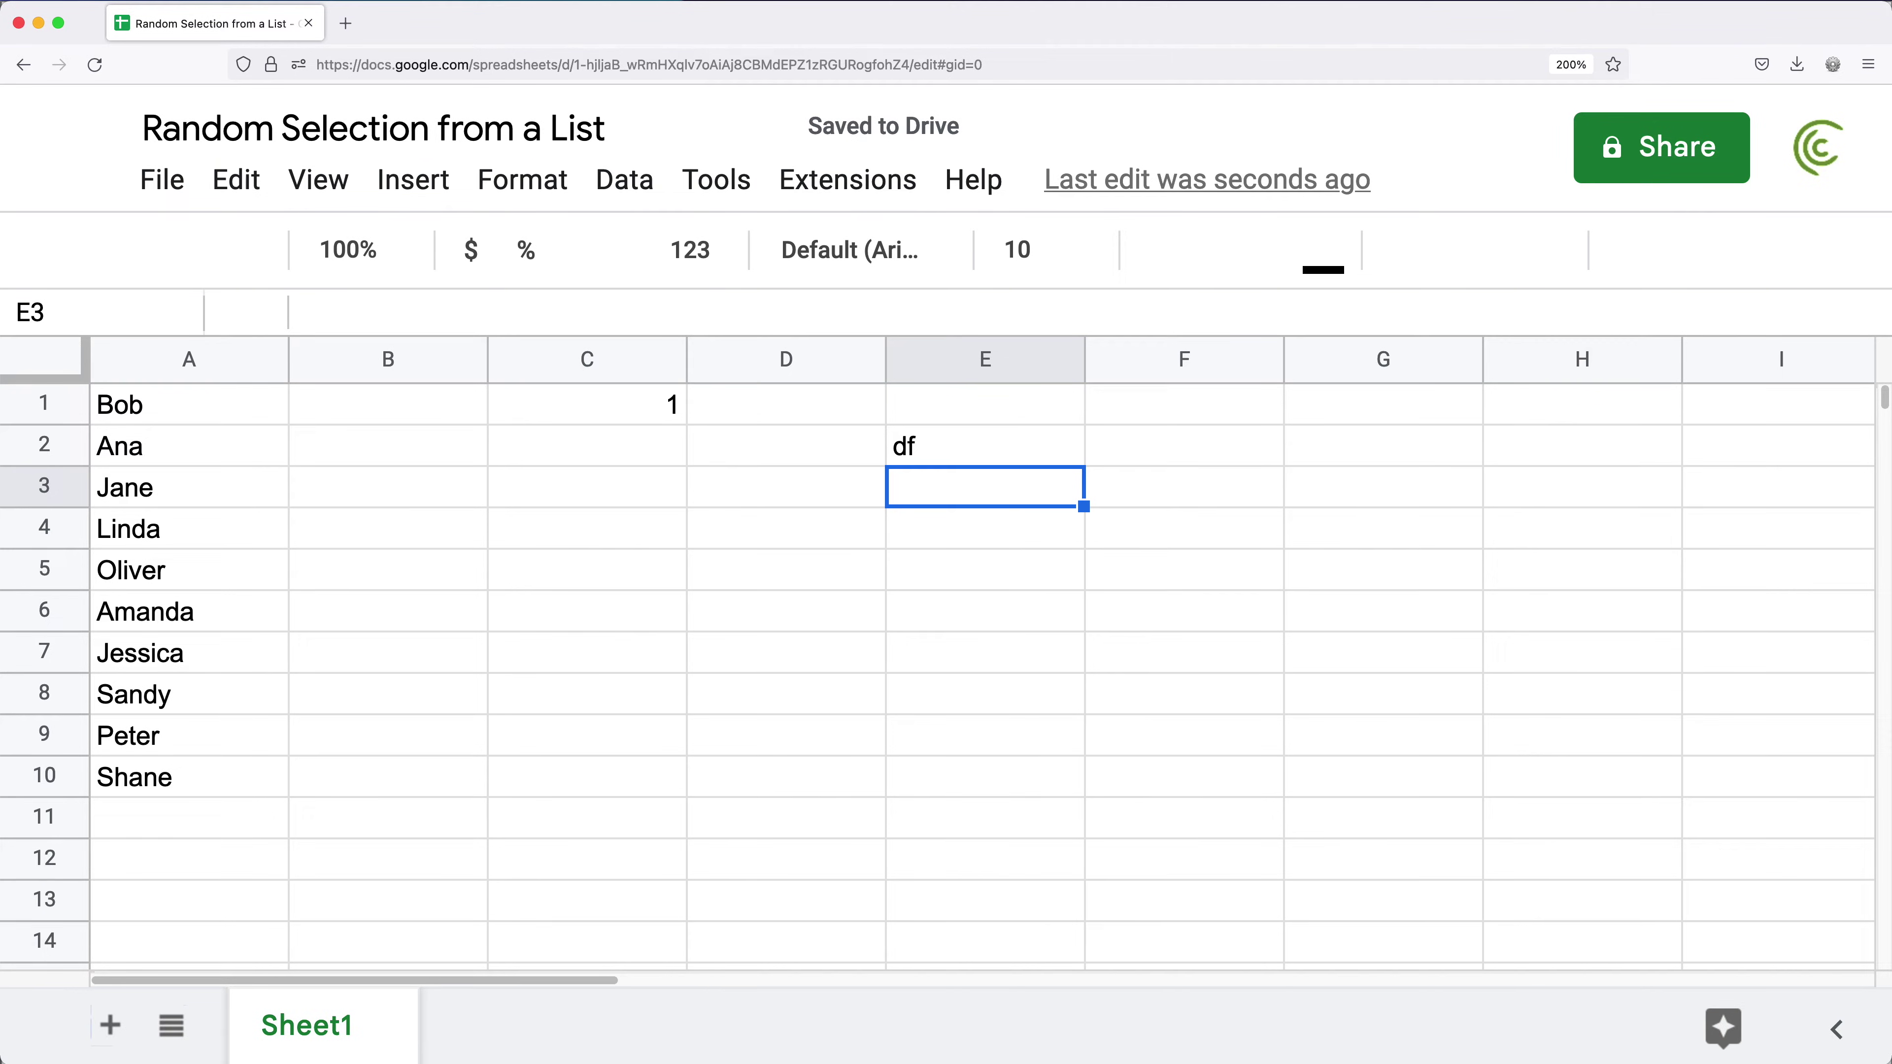
{"action": "type", "text": "sf"}
{"action": "key", "text": "Return"}
{"action": "type", "text": "g"}
{"action": "key", "text": "Return"}
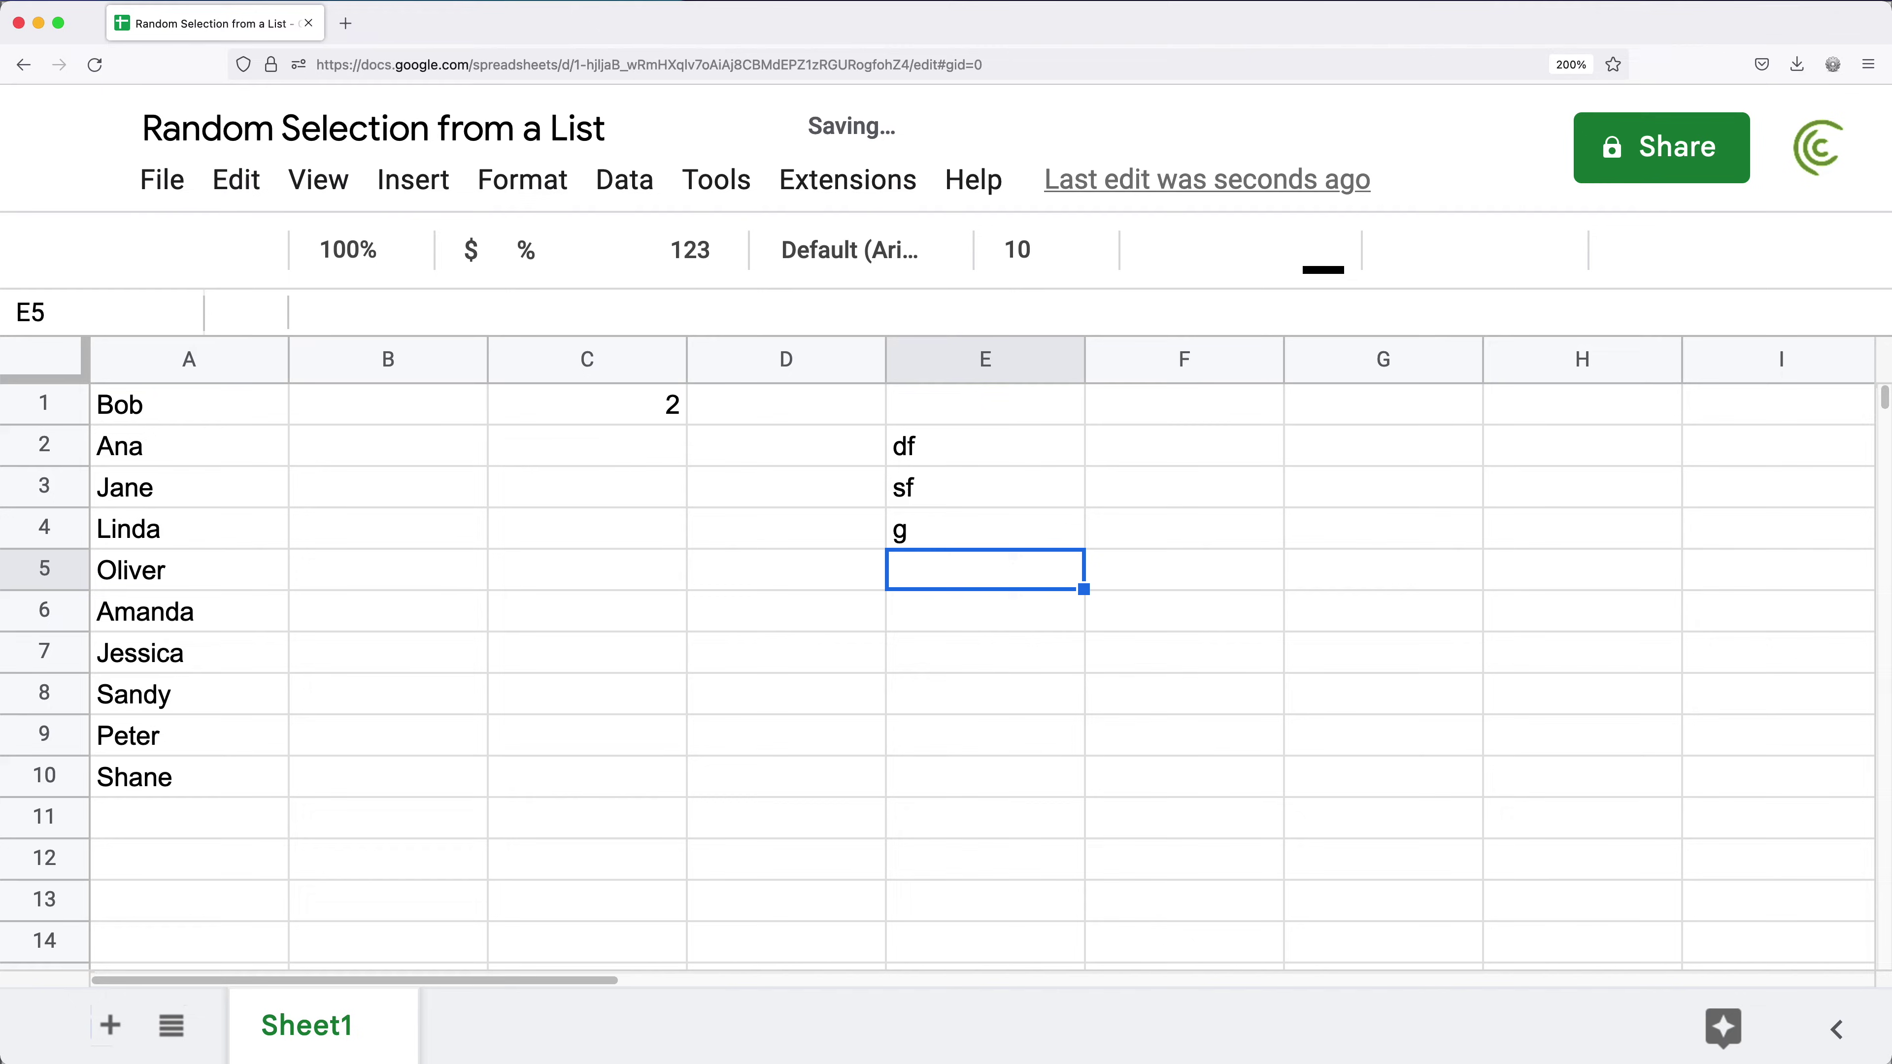
{"action": "type", "text": "fdg"}
{"action": "key", "text": "Return"}
{"action": "type", "text": "dfg"}
{"action": "key", "text": "Return"}
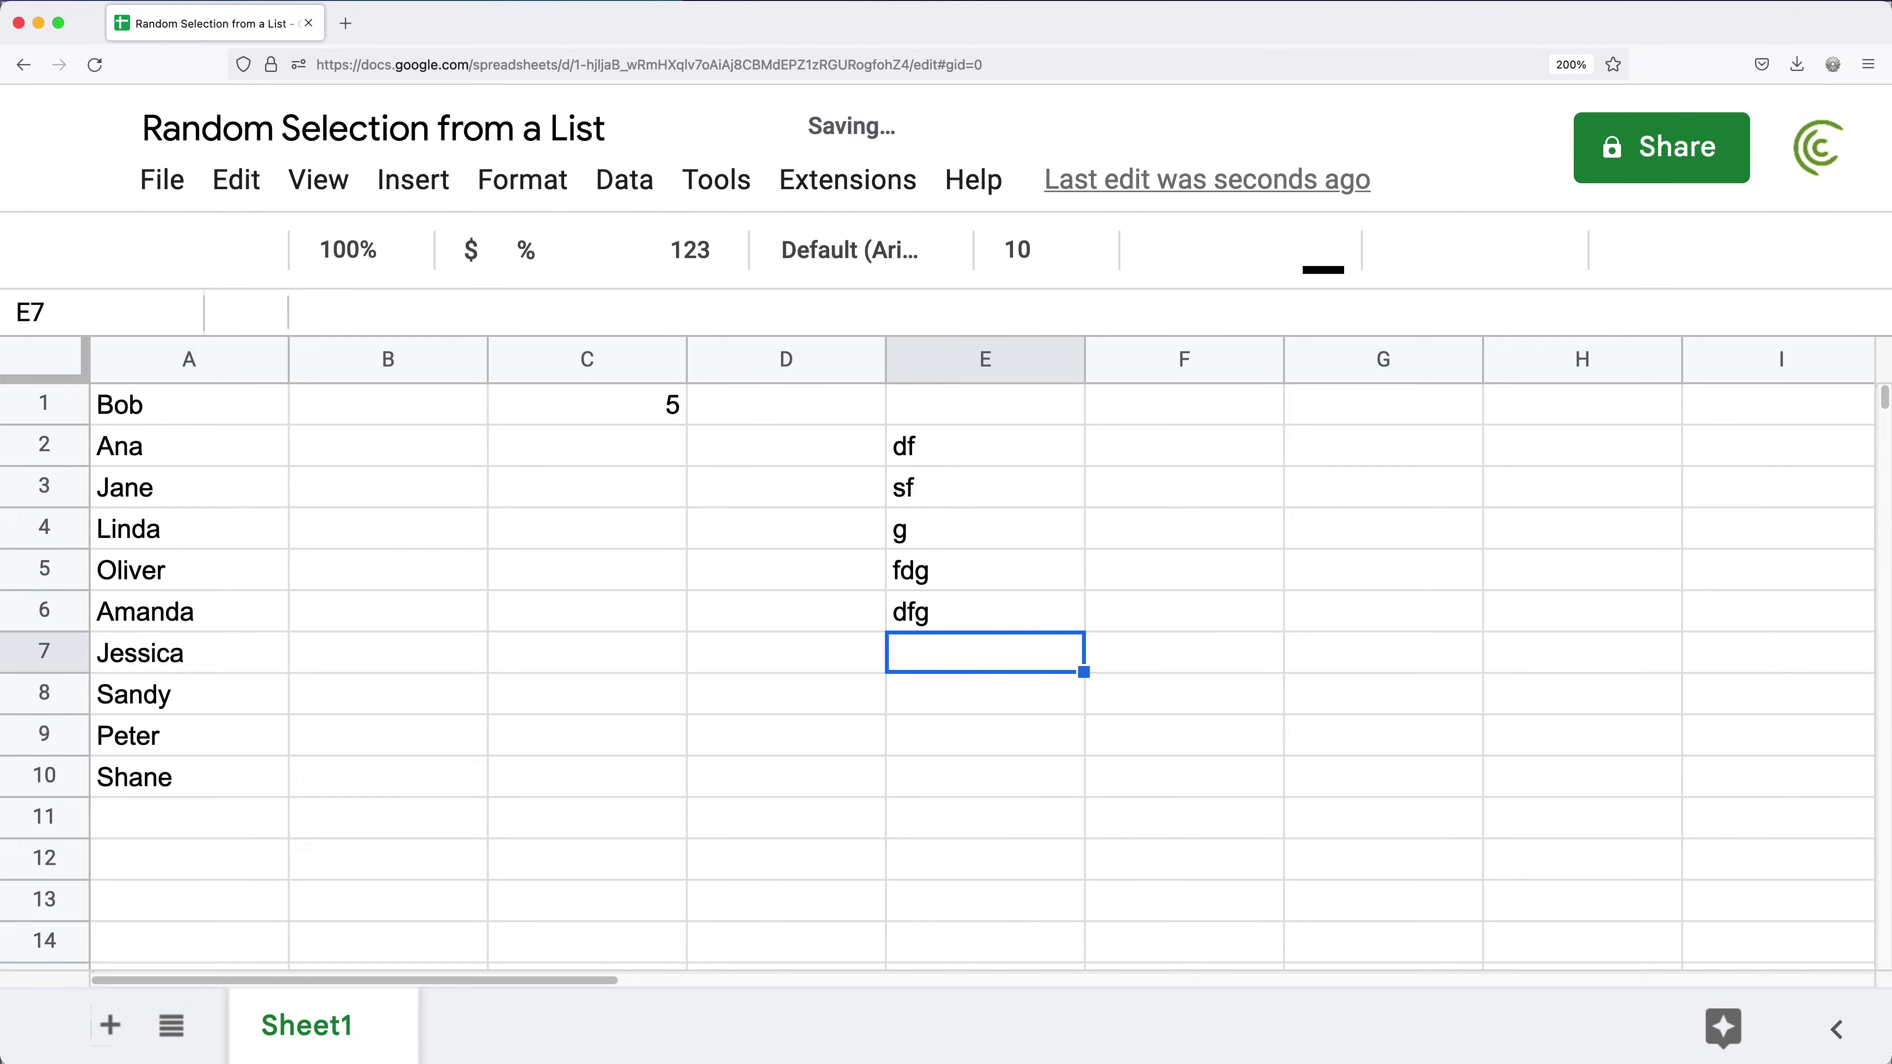
{"action": "type", "text": "dfg"}
{"action": "key", "text": "Return"}
{"action": "type", "text": "dfg"}
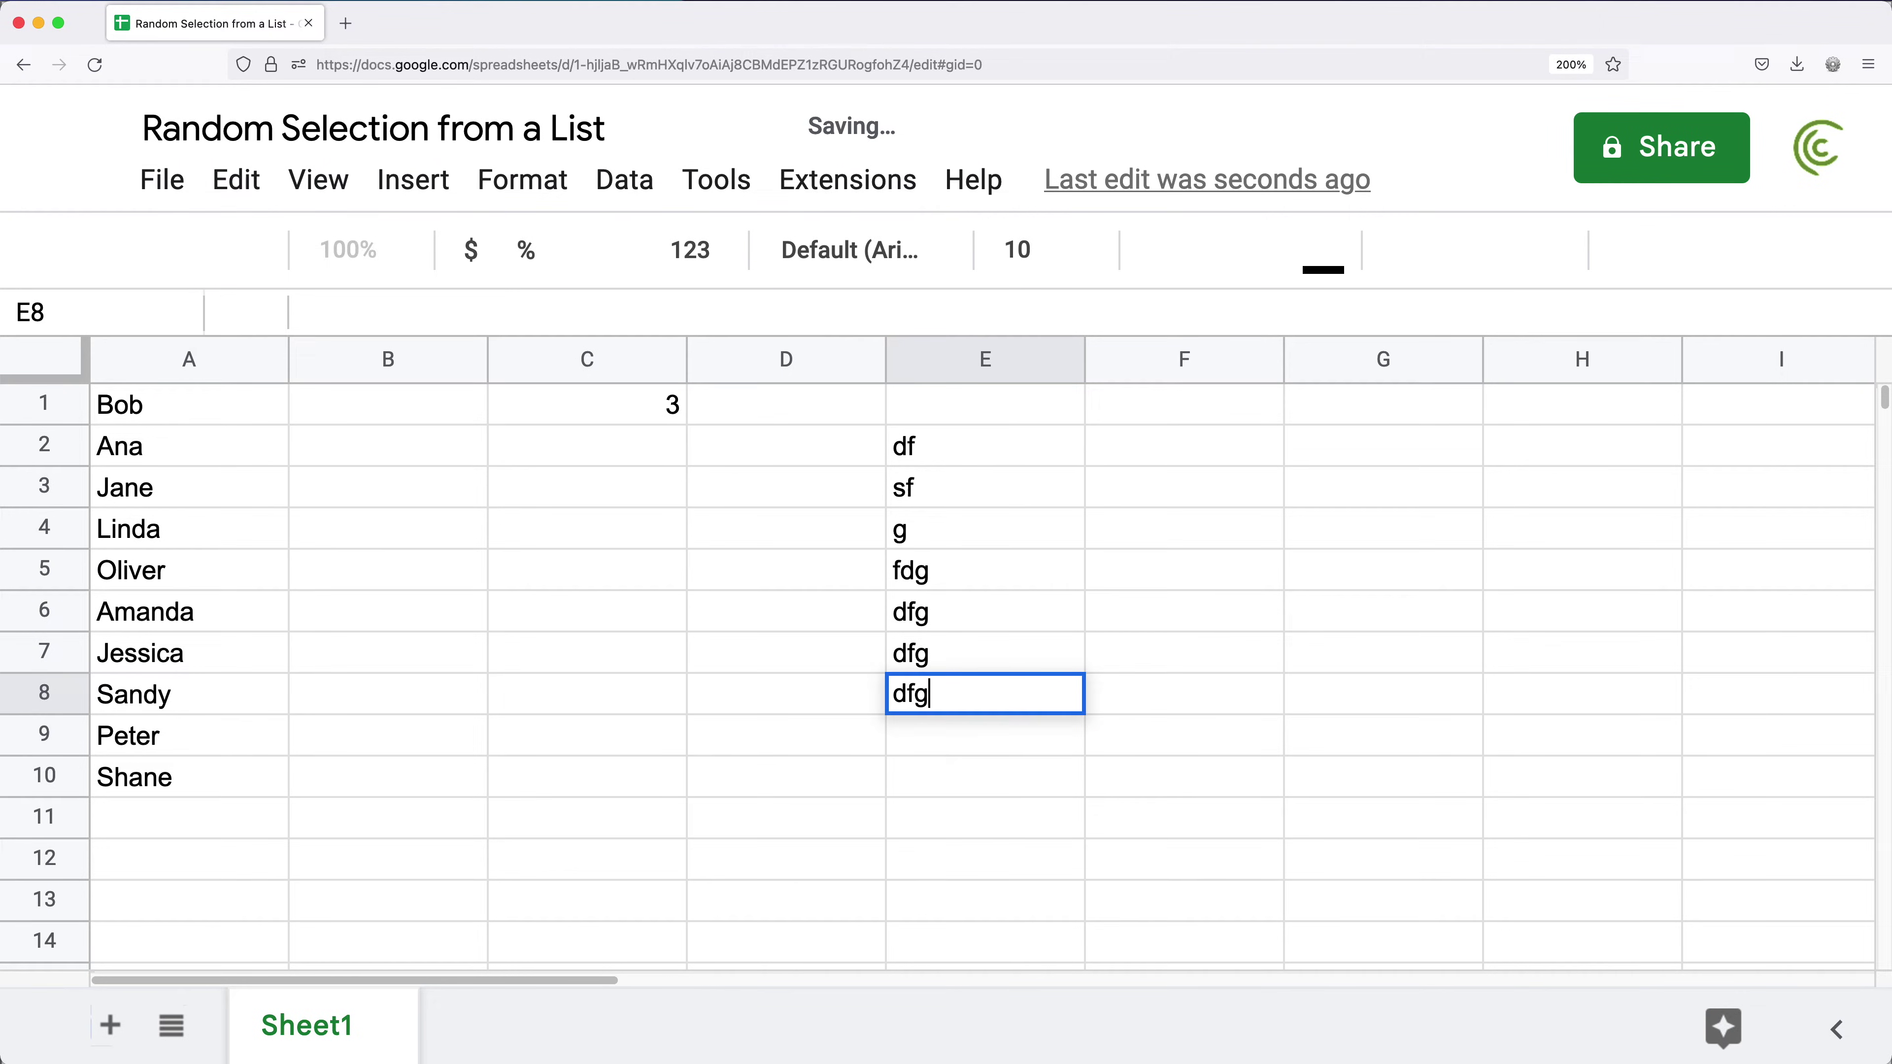
{"action": "key", "text": "Return"}
{"action": "double_click", "coordinate": [560, 409]}
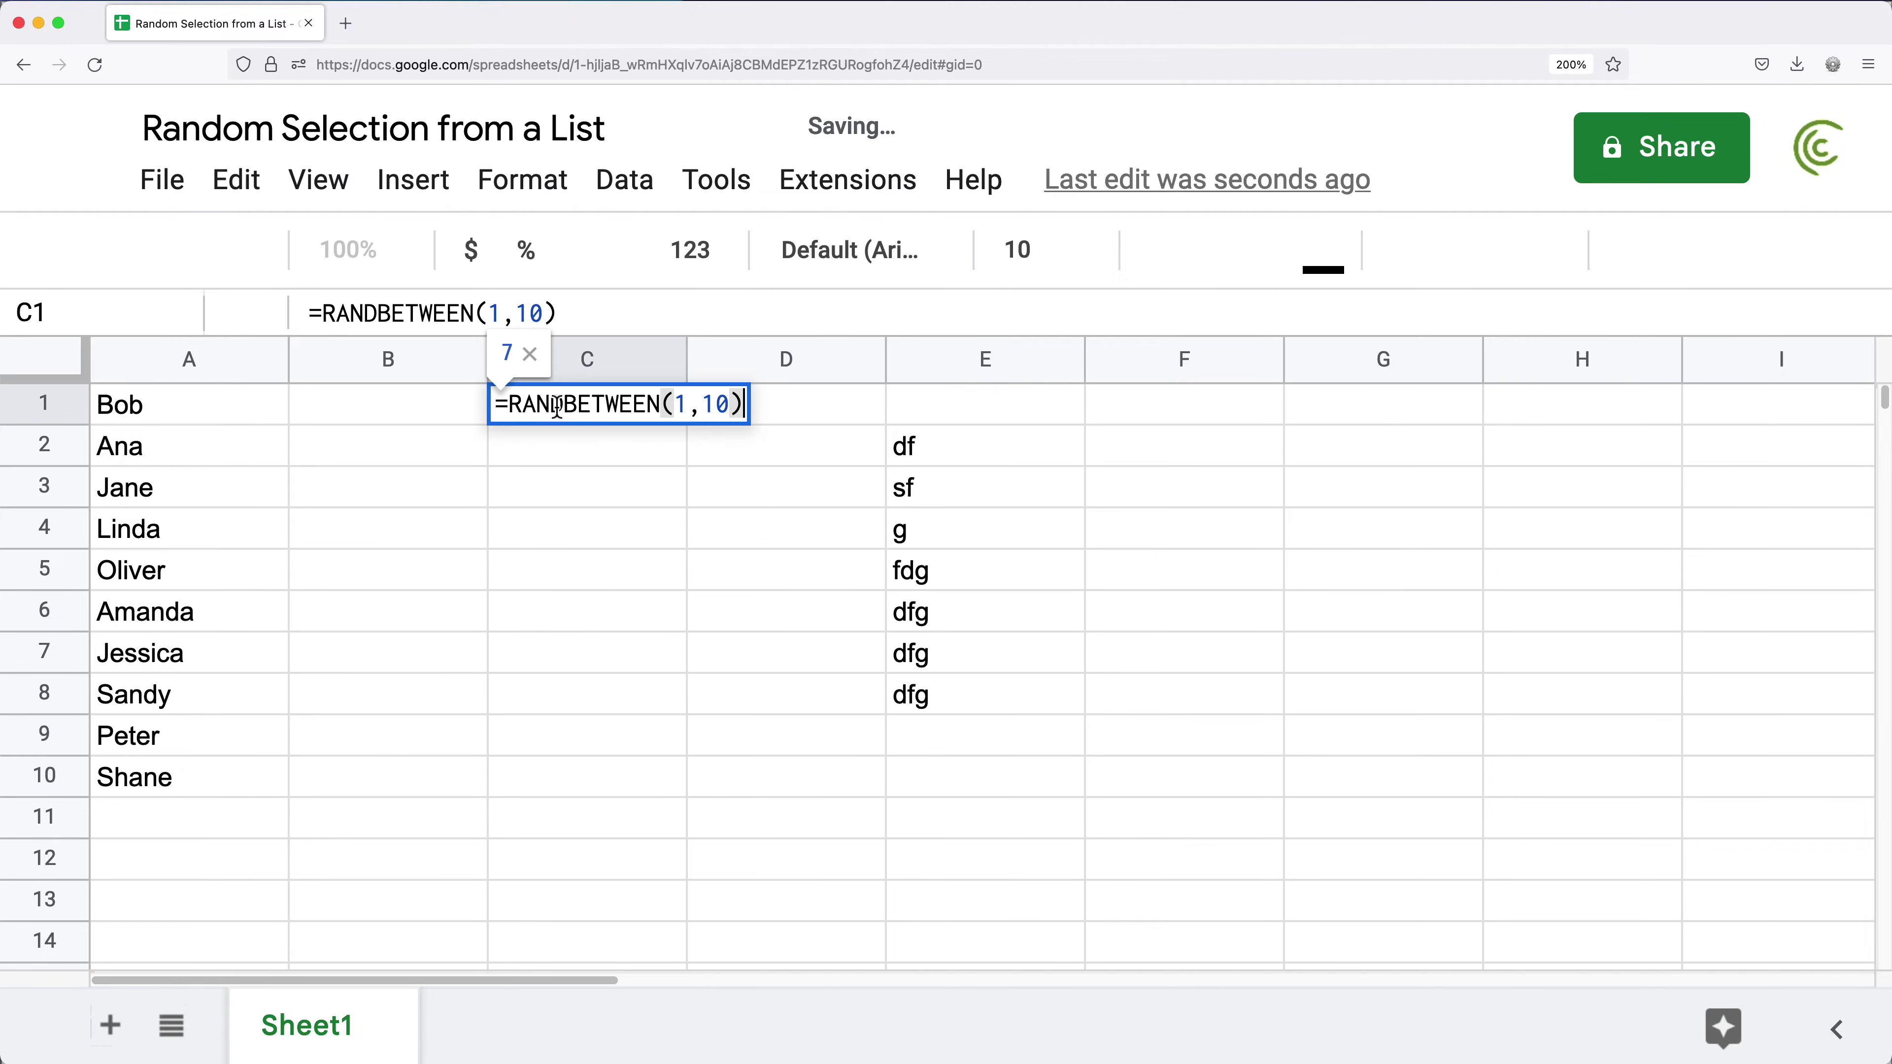
{"action": "key", "text": "Escape"}
{"action": "left_click_drag", "start_coordinate": [940, 452], "coordinate": [966, 701]}
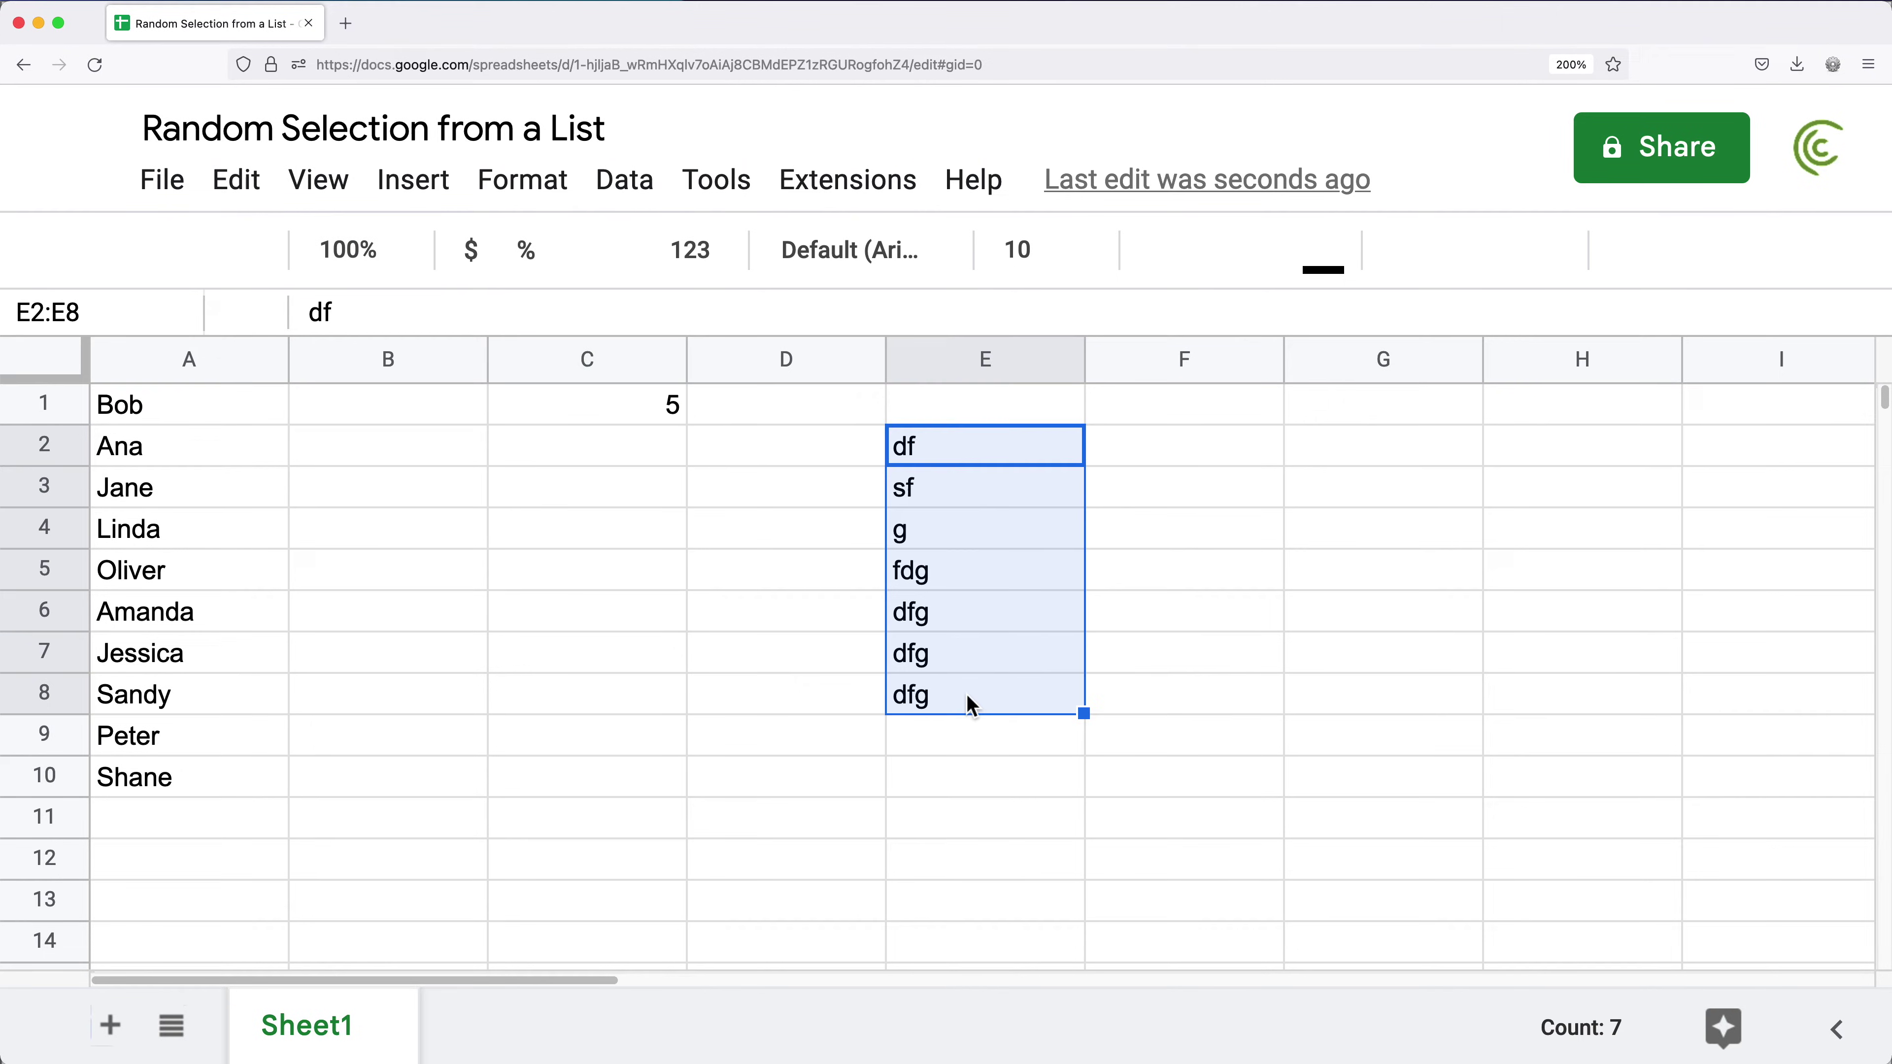
{"action": "key", "text": "Delete"}
Replace the 10 in C1 with COUNTA(A1:A10), making it =RANDBETWEEN(1,COUNTA(A1:A10)).
{"action": "left_click", "coordinate": [650, 405]}
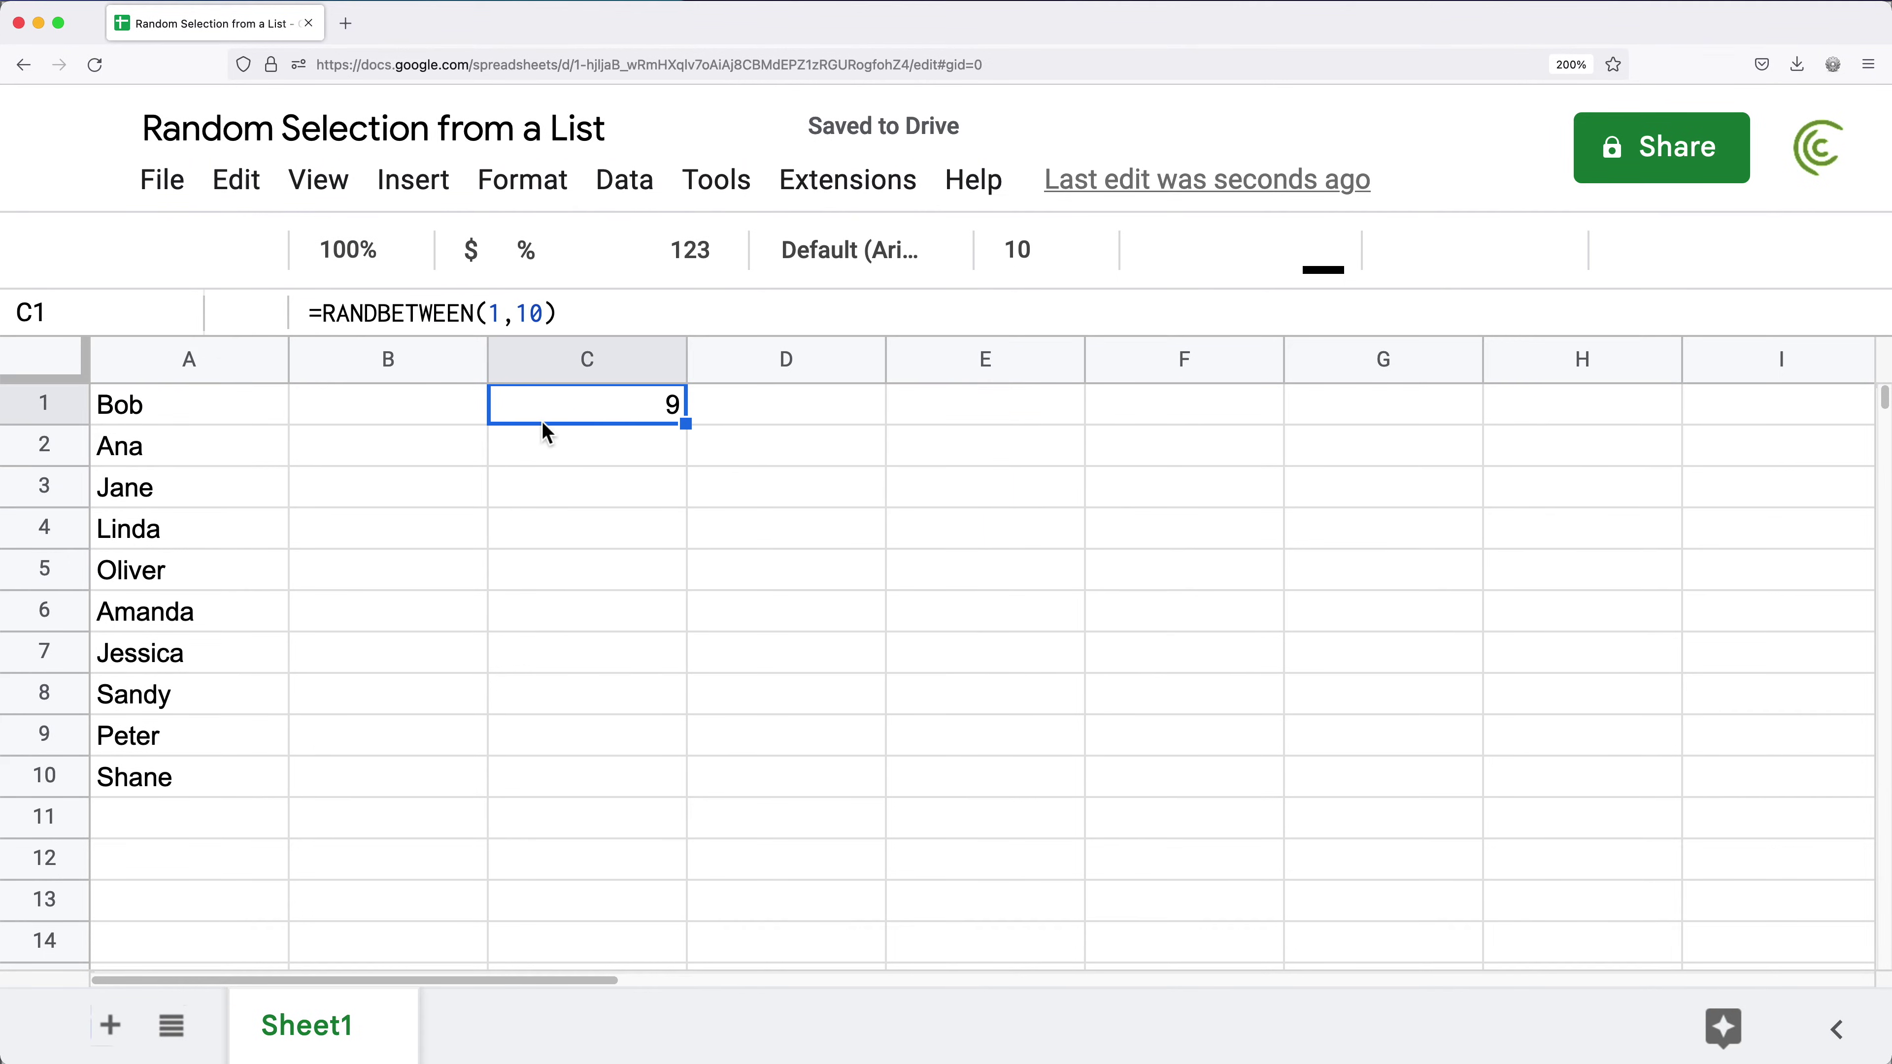
{"action": "double_click", "coordinate": [587, 421]}
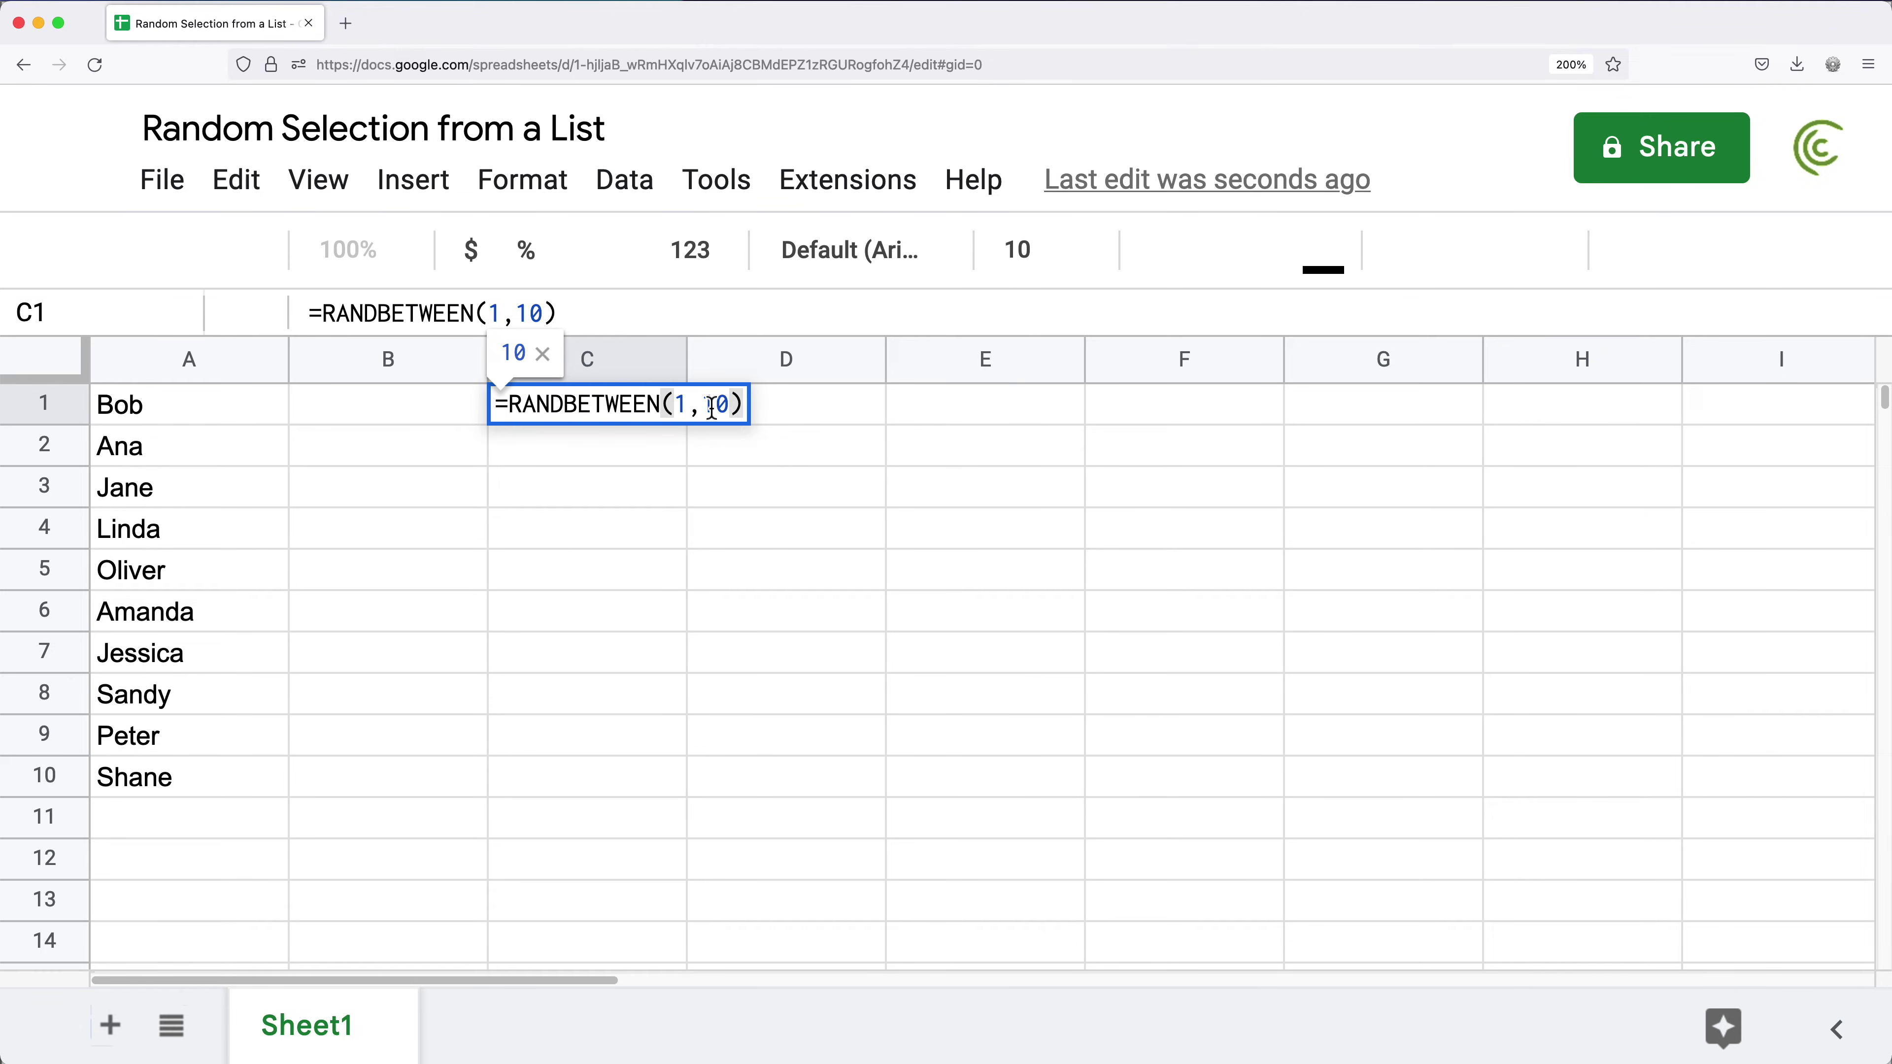
{"action": "double_click", "coordinate": [726, 409]}
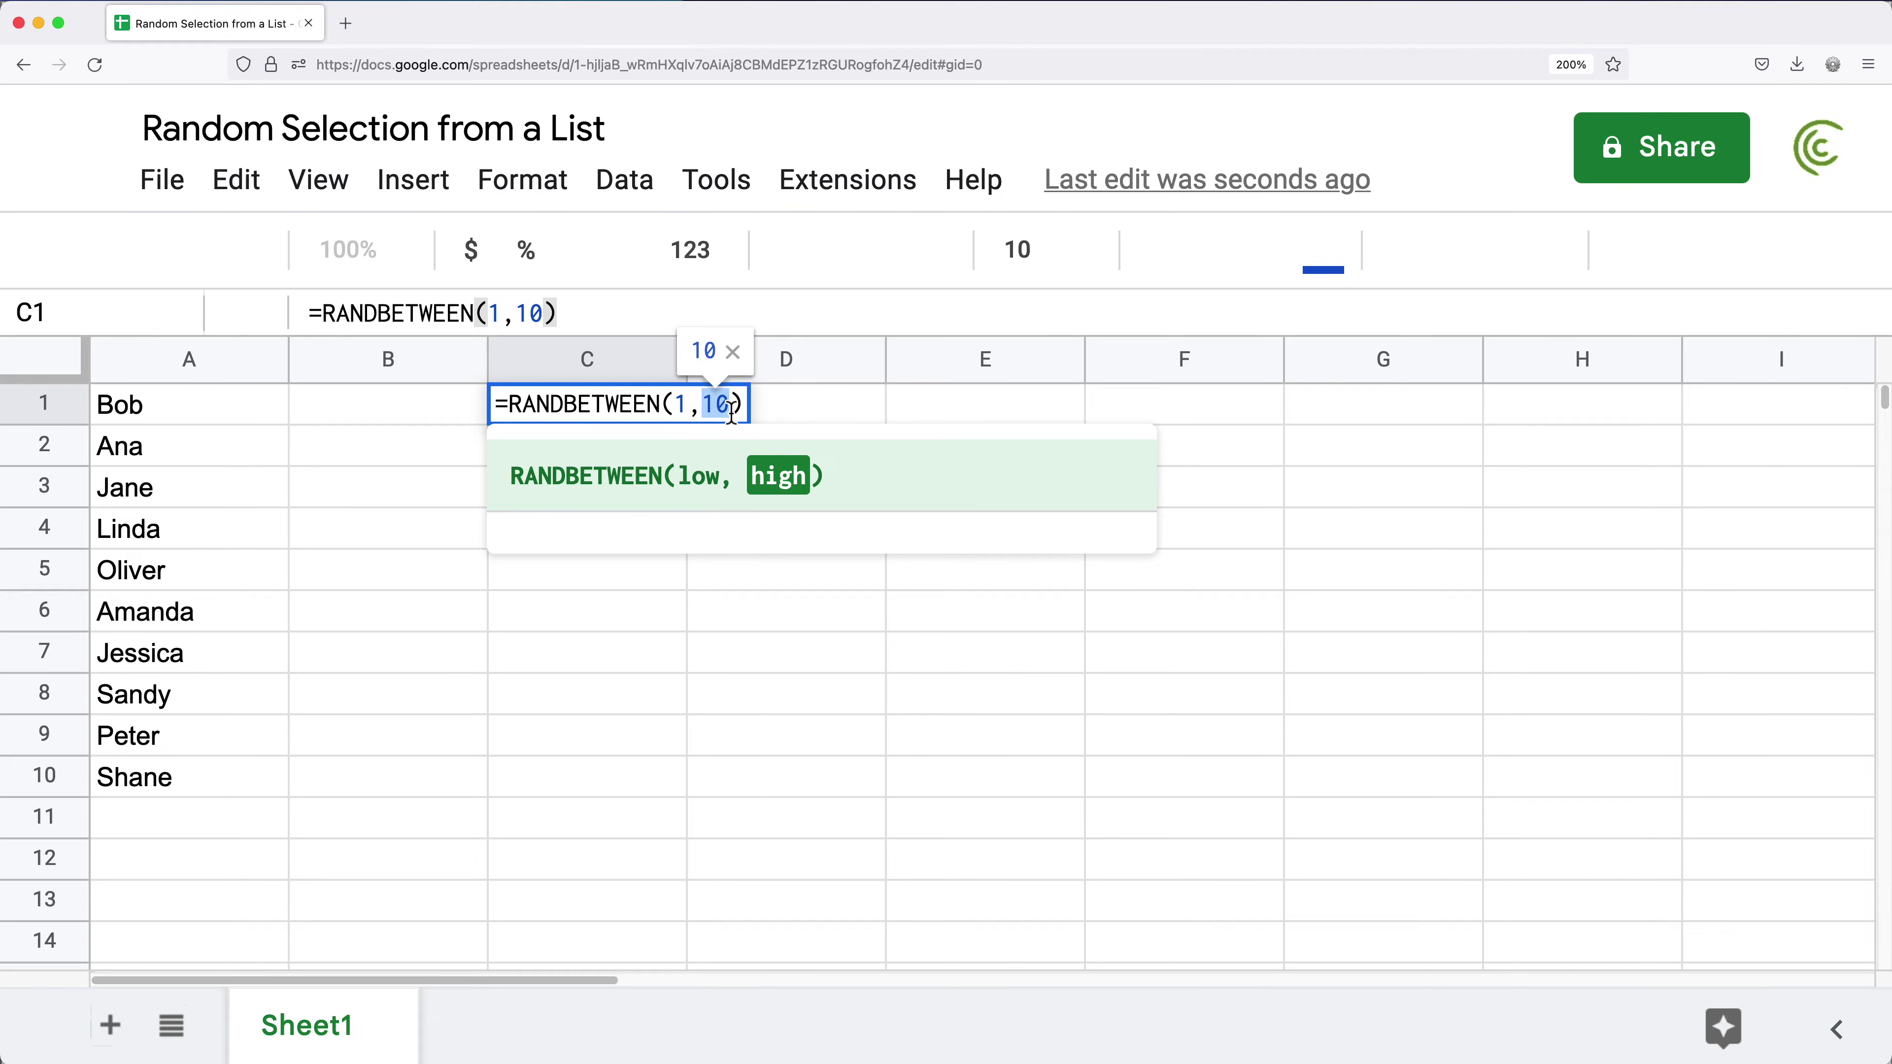
{"action": "type", "text": "COUNTA("}
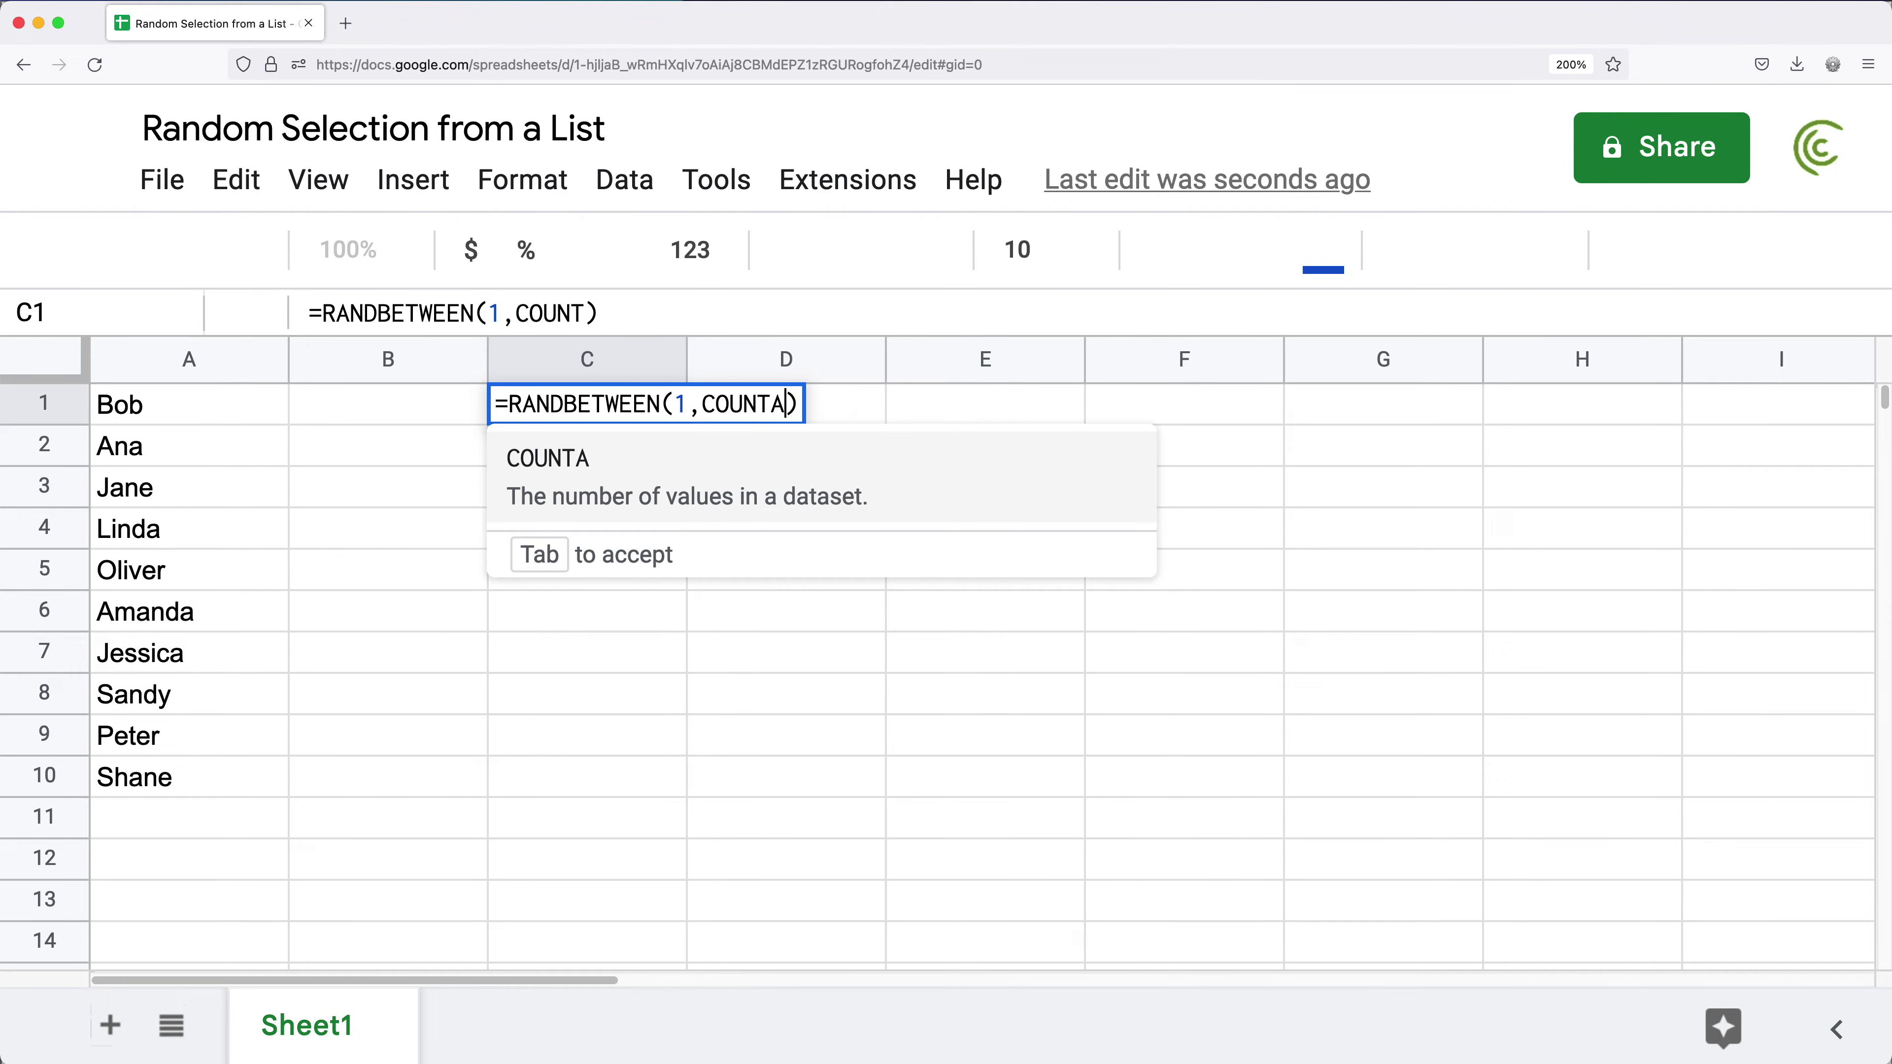
{"action": "left_click_drag", "start_coordinate": [185, 414], "coordinate": [212, 775]}
{"action": "type", "text": ")"}
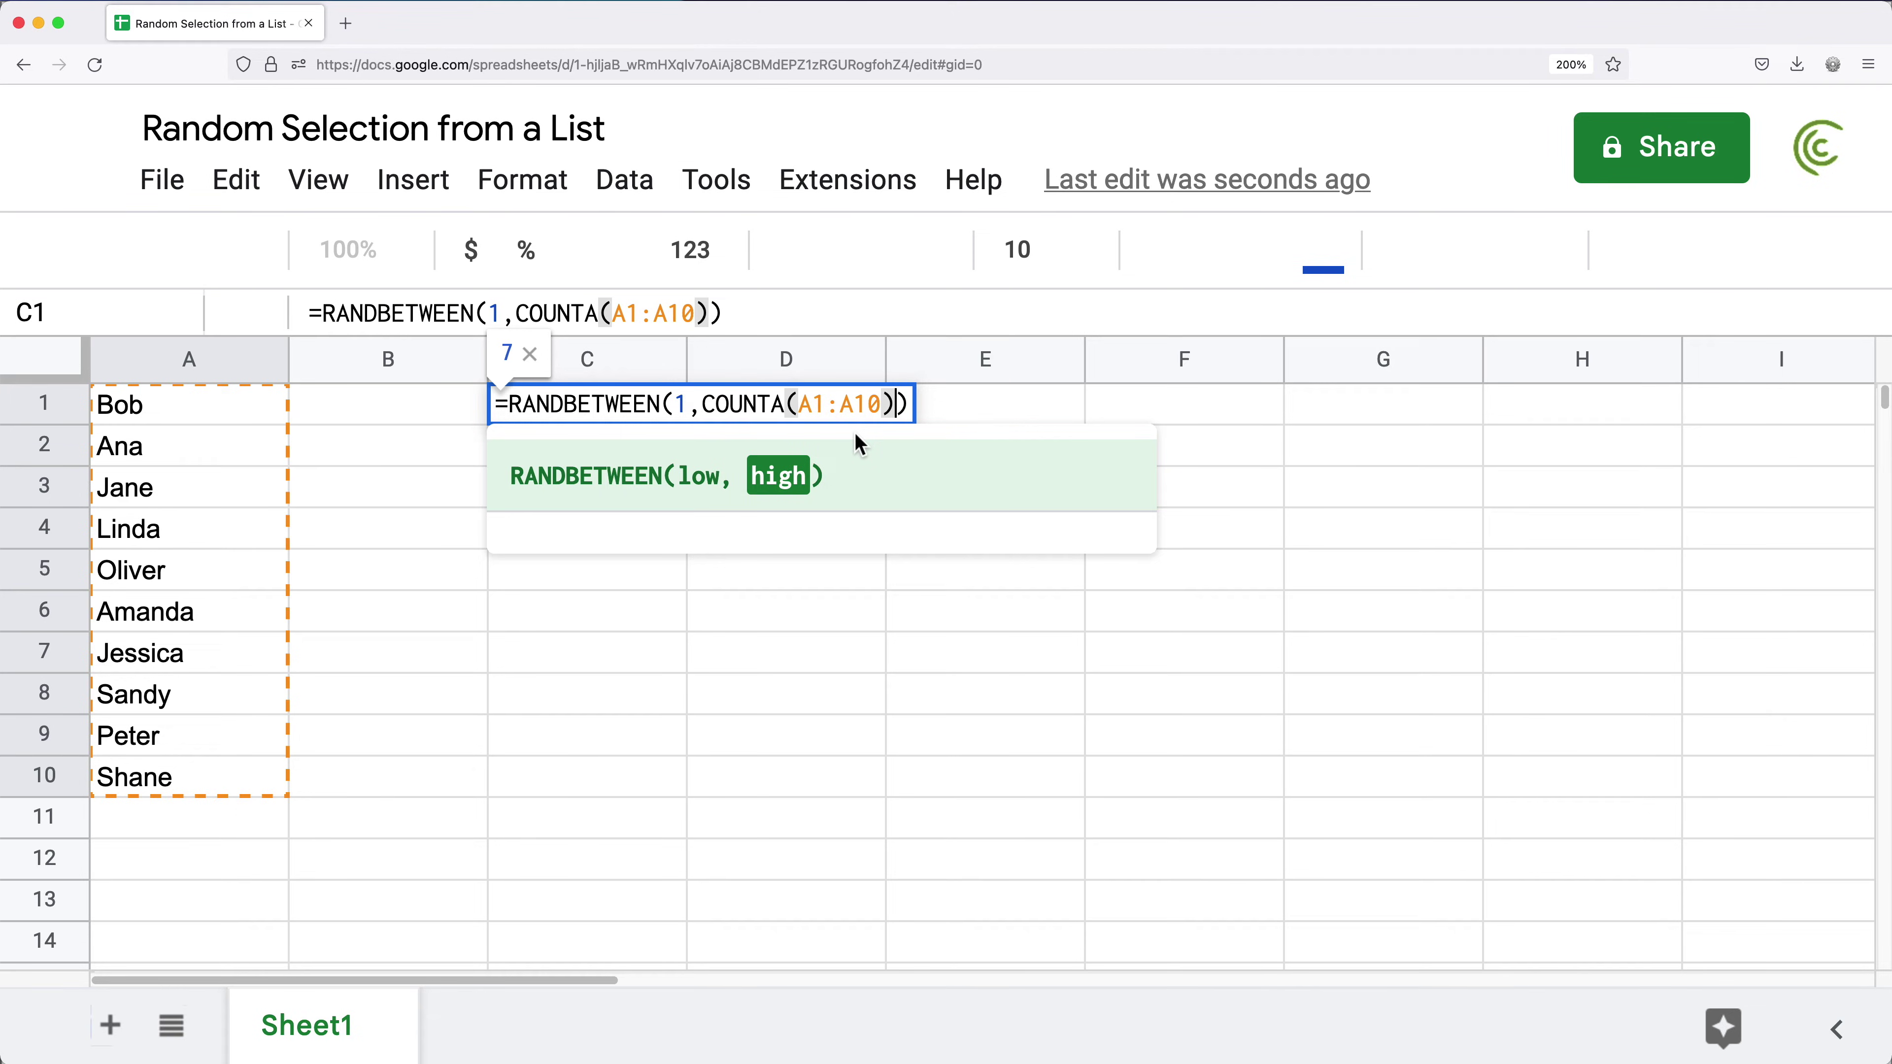
{"action": "key", "text": "Return"}
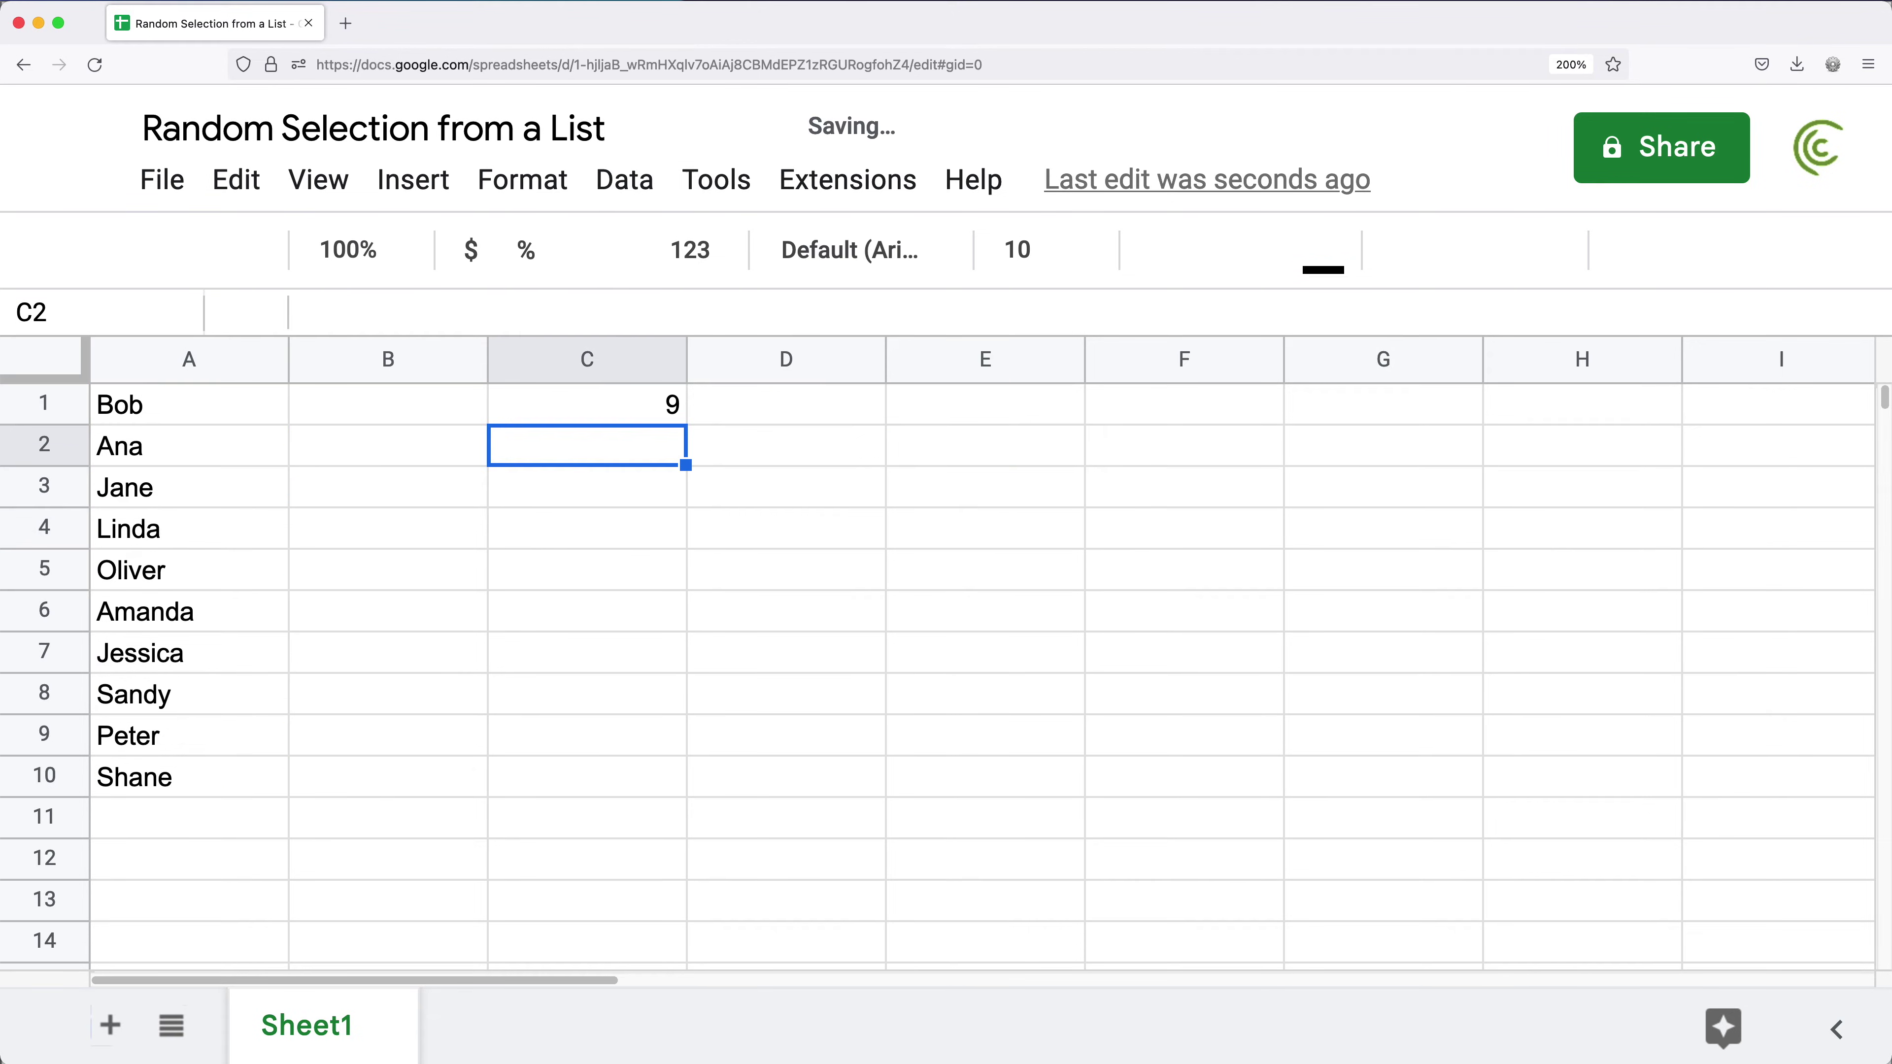
Change C1's upper bound from COUNTA to ROWS(A1:A10).
{"action": "left_click", "coordinate": [668, 407]}
{"action": "double_click", "coordinate": [666, 407]}
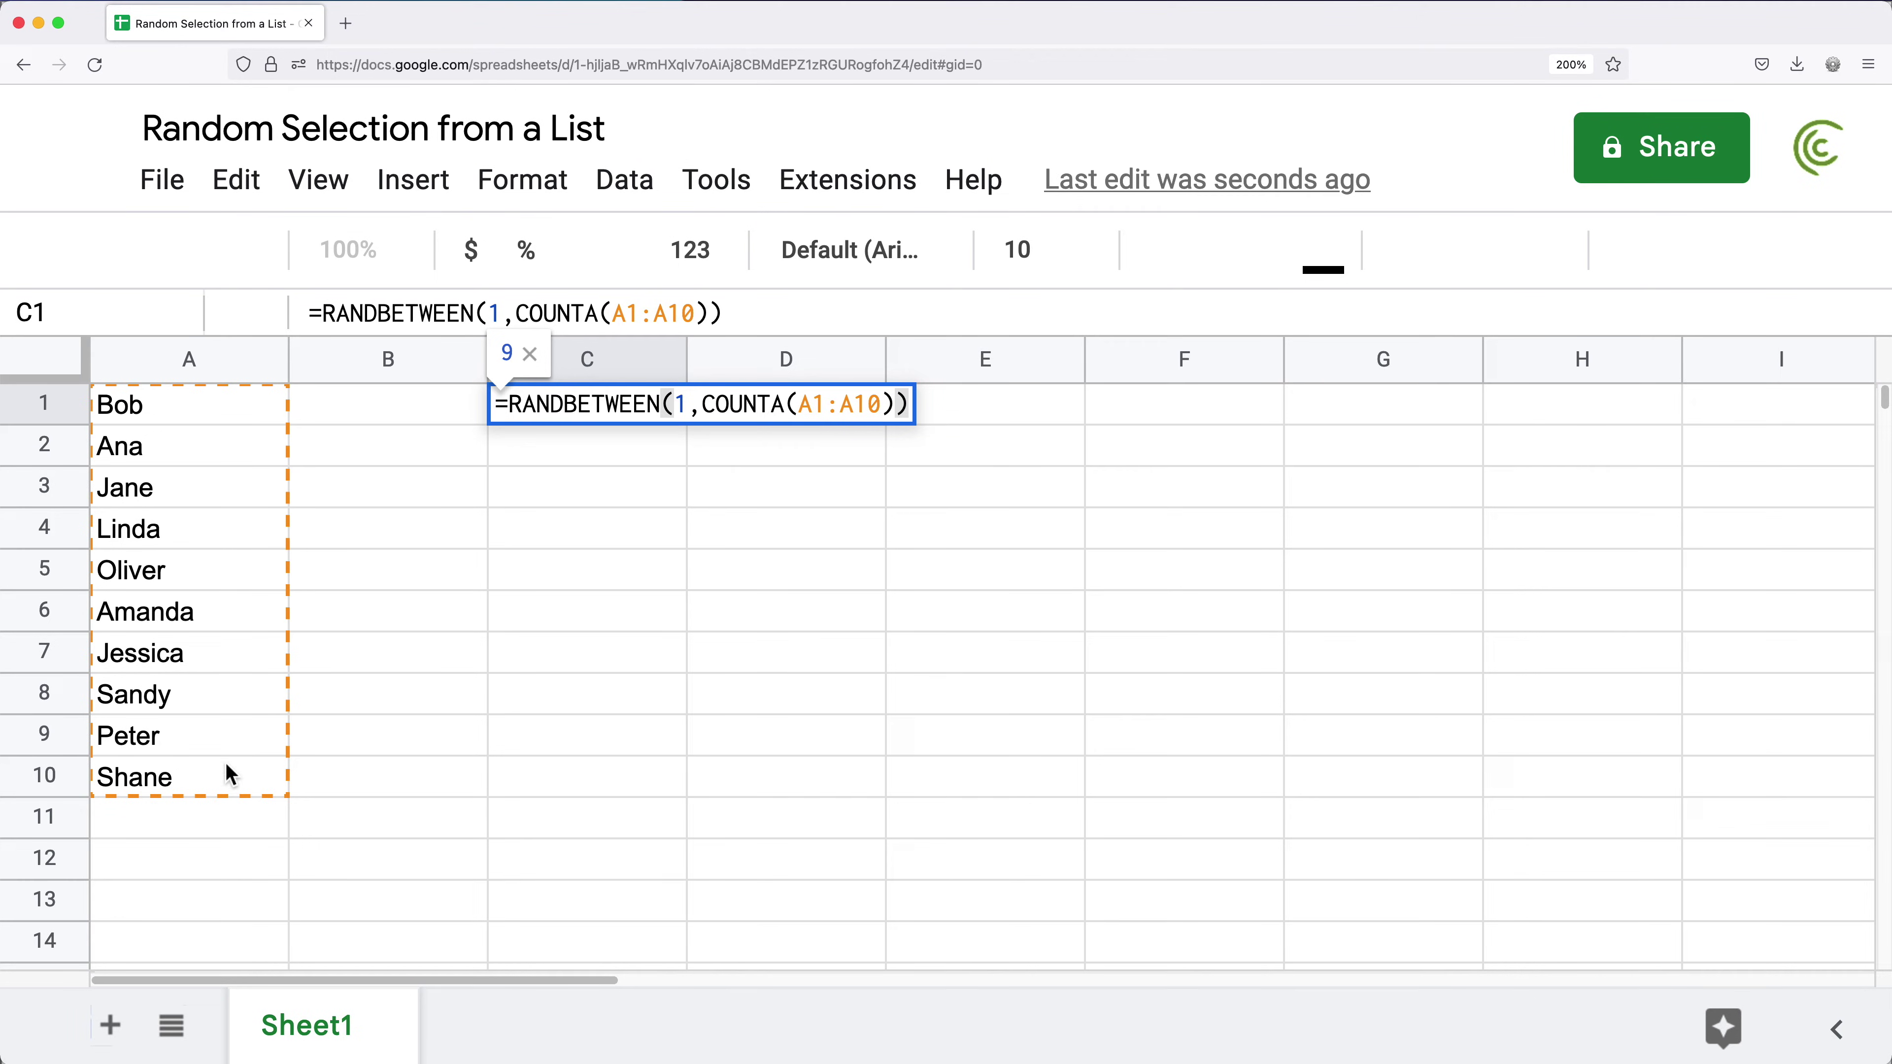
{"action": "left_click", "coordinate": [775, 408]}
{"action": "left_click_drag", "start_coordinate": [774, 409], "coordinate": [711, 410]}
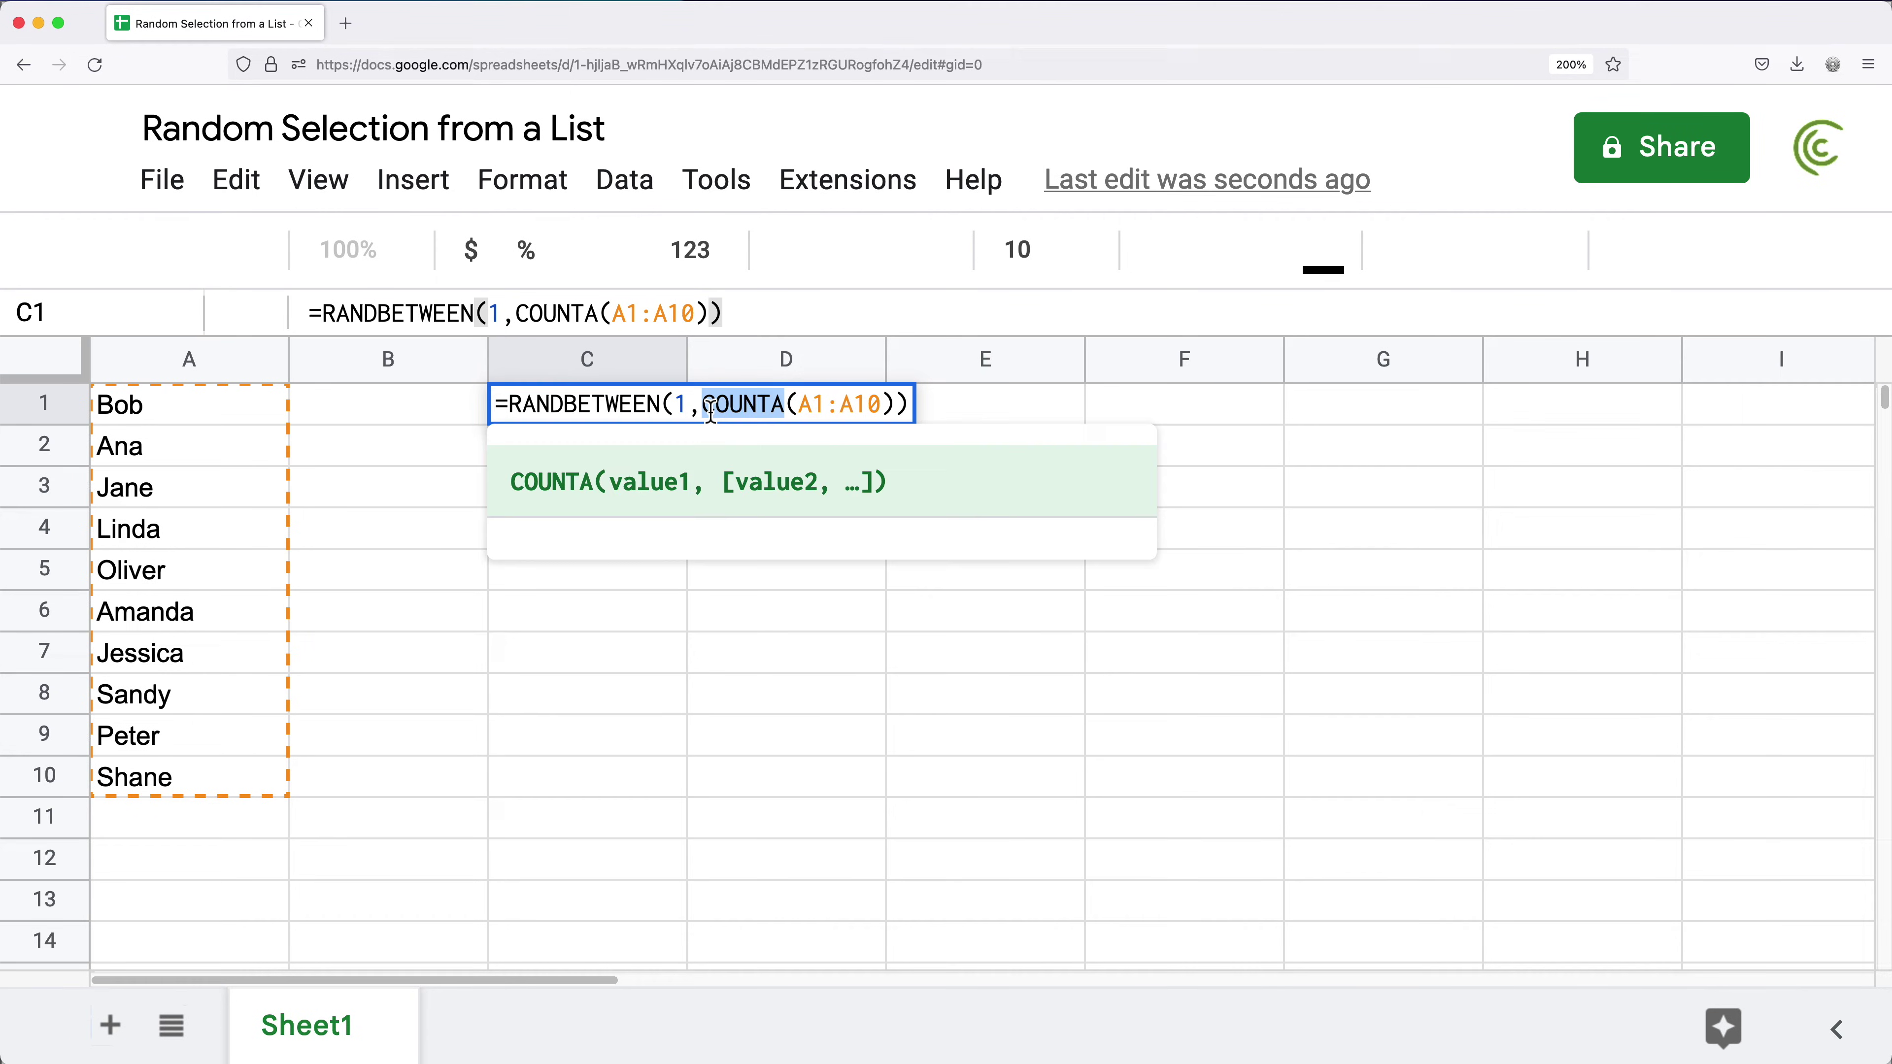
{"action": "type", "text": "RO"}
{"action": "key", "text": "BackSpace"}
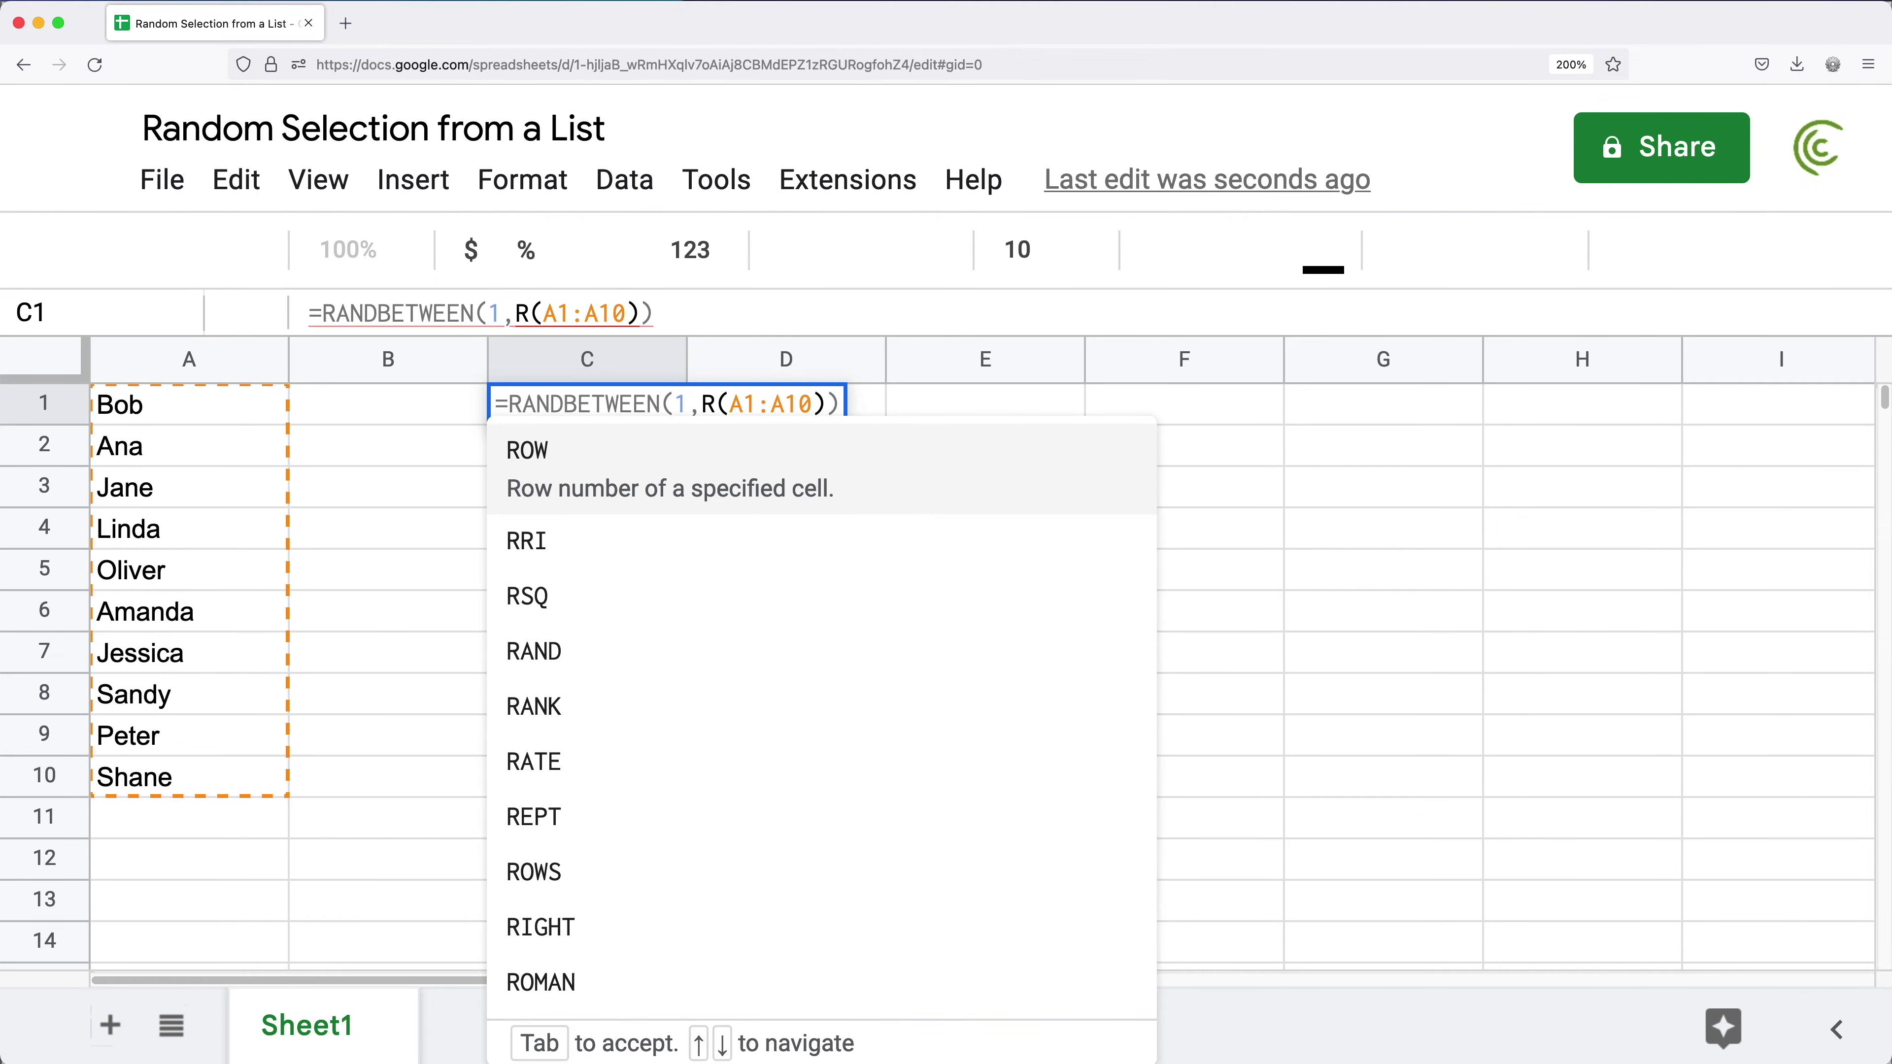
{"action": "type", "text": "OWS"}
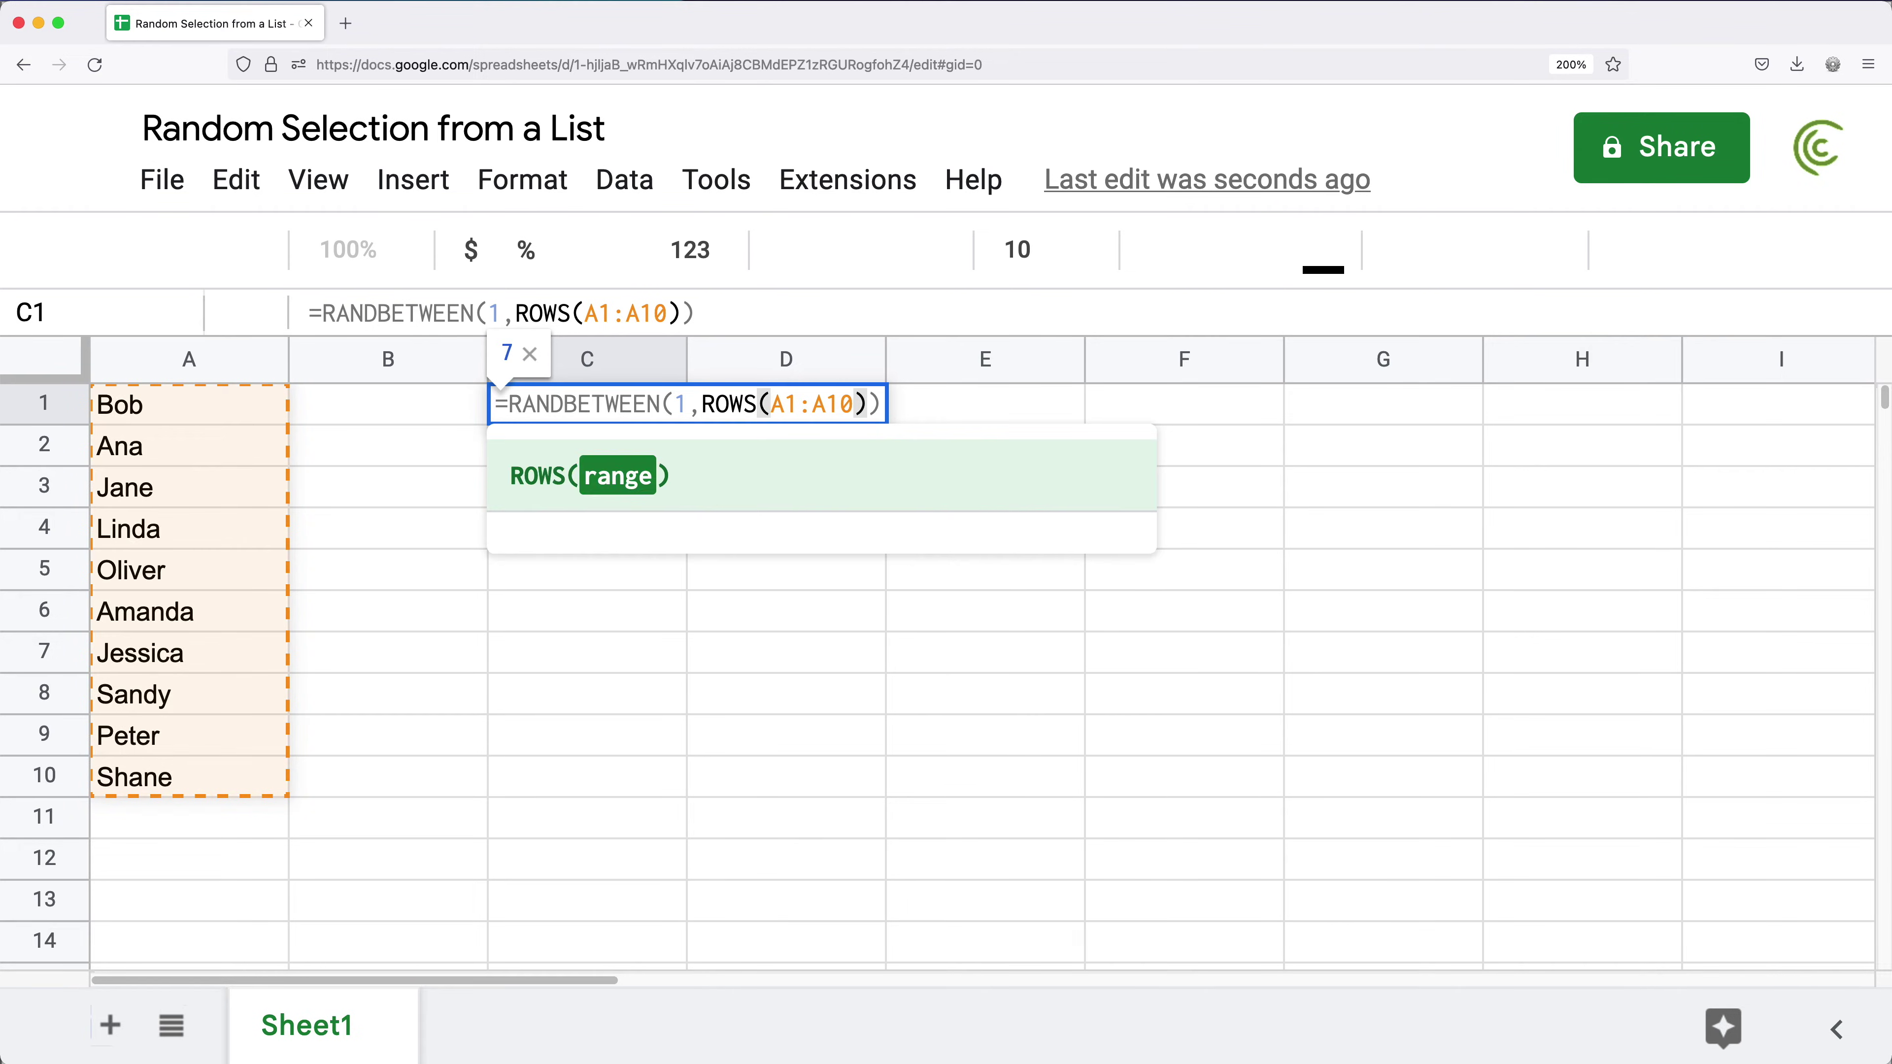
{"action": "key", "text": "Return"}
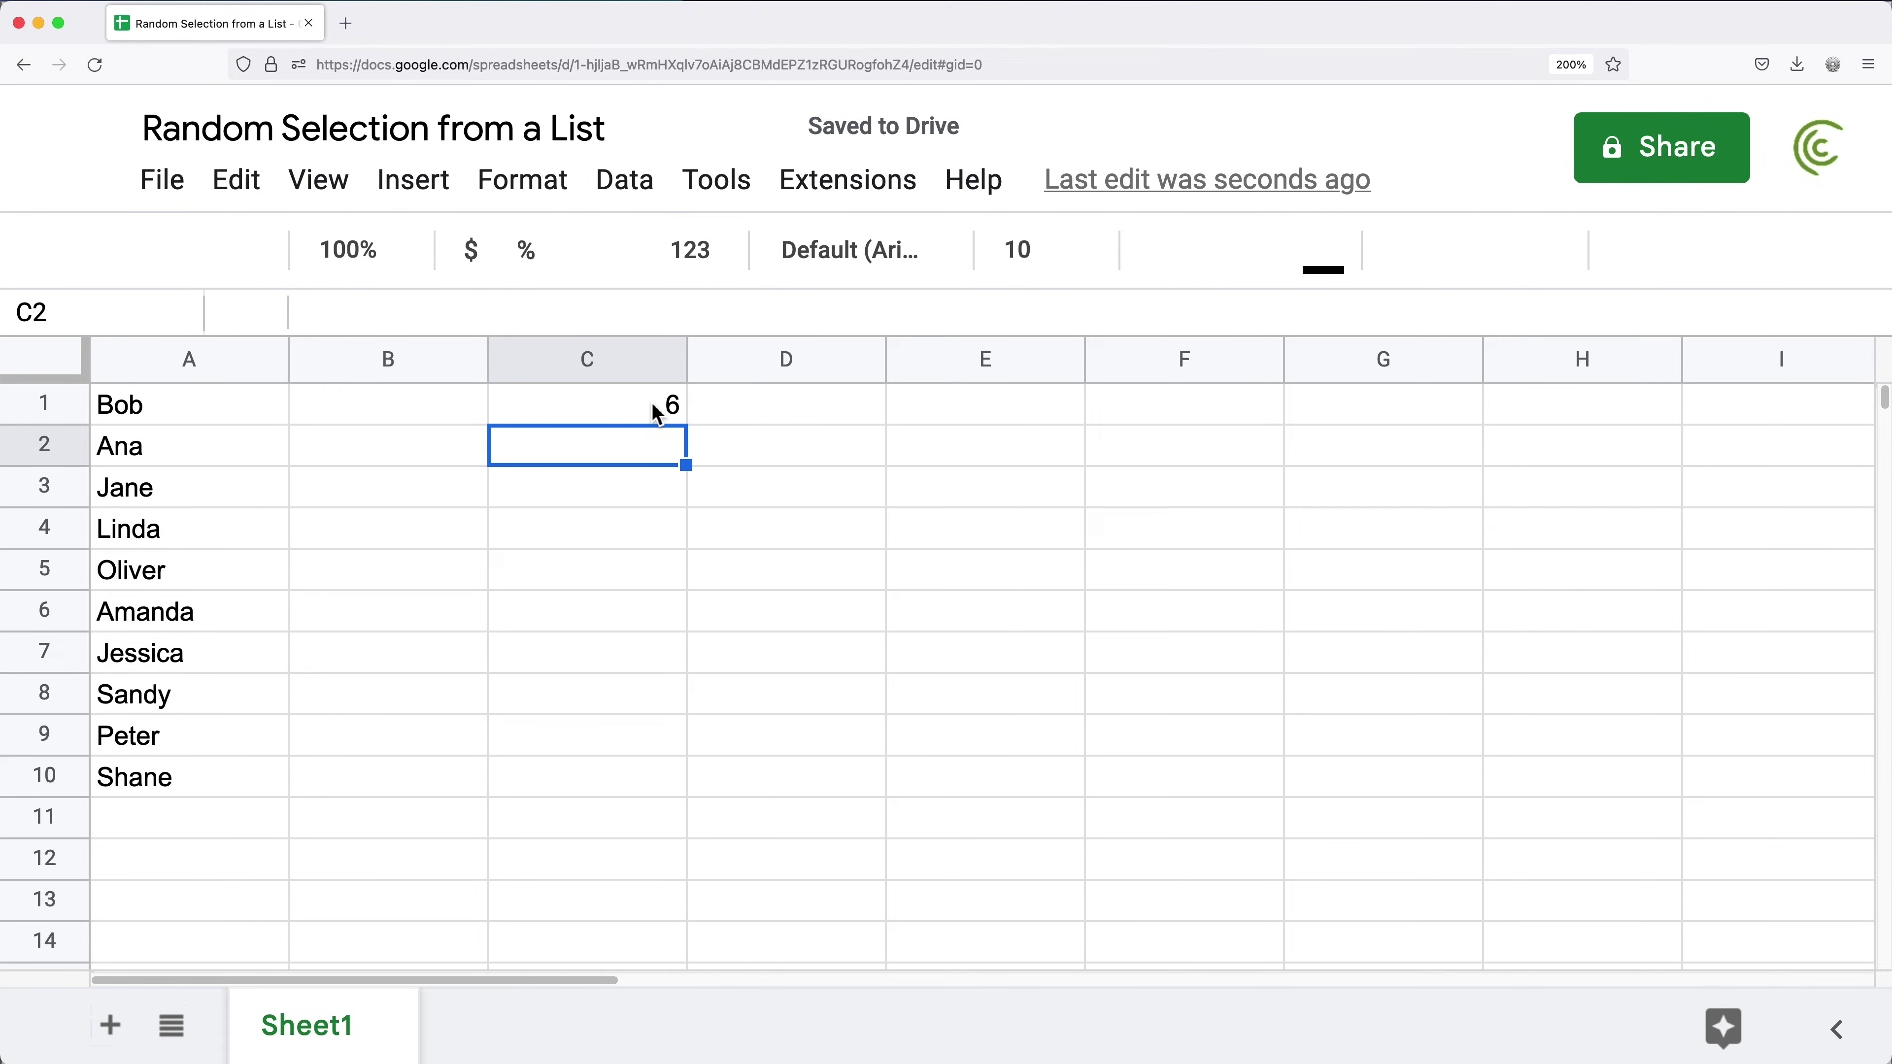
Switch C1 back to =RANDBETWEEN(1,COUNTA(A1:A10)) and confirm it.
{"action": "double_click", "coordinate": [654, 402]}
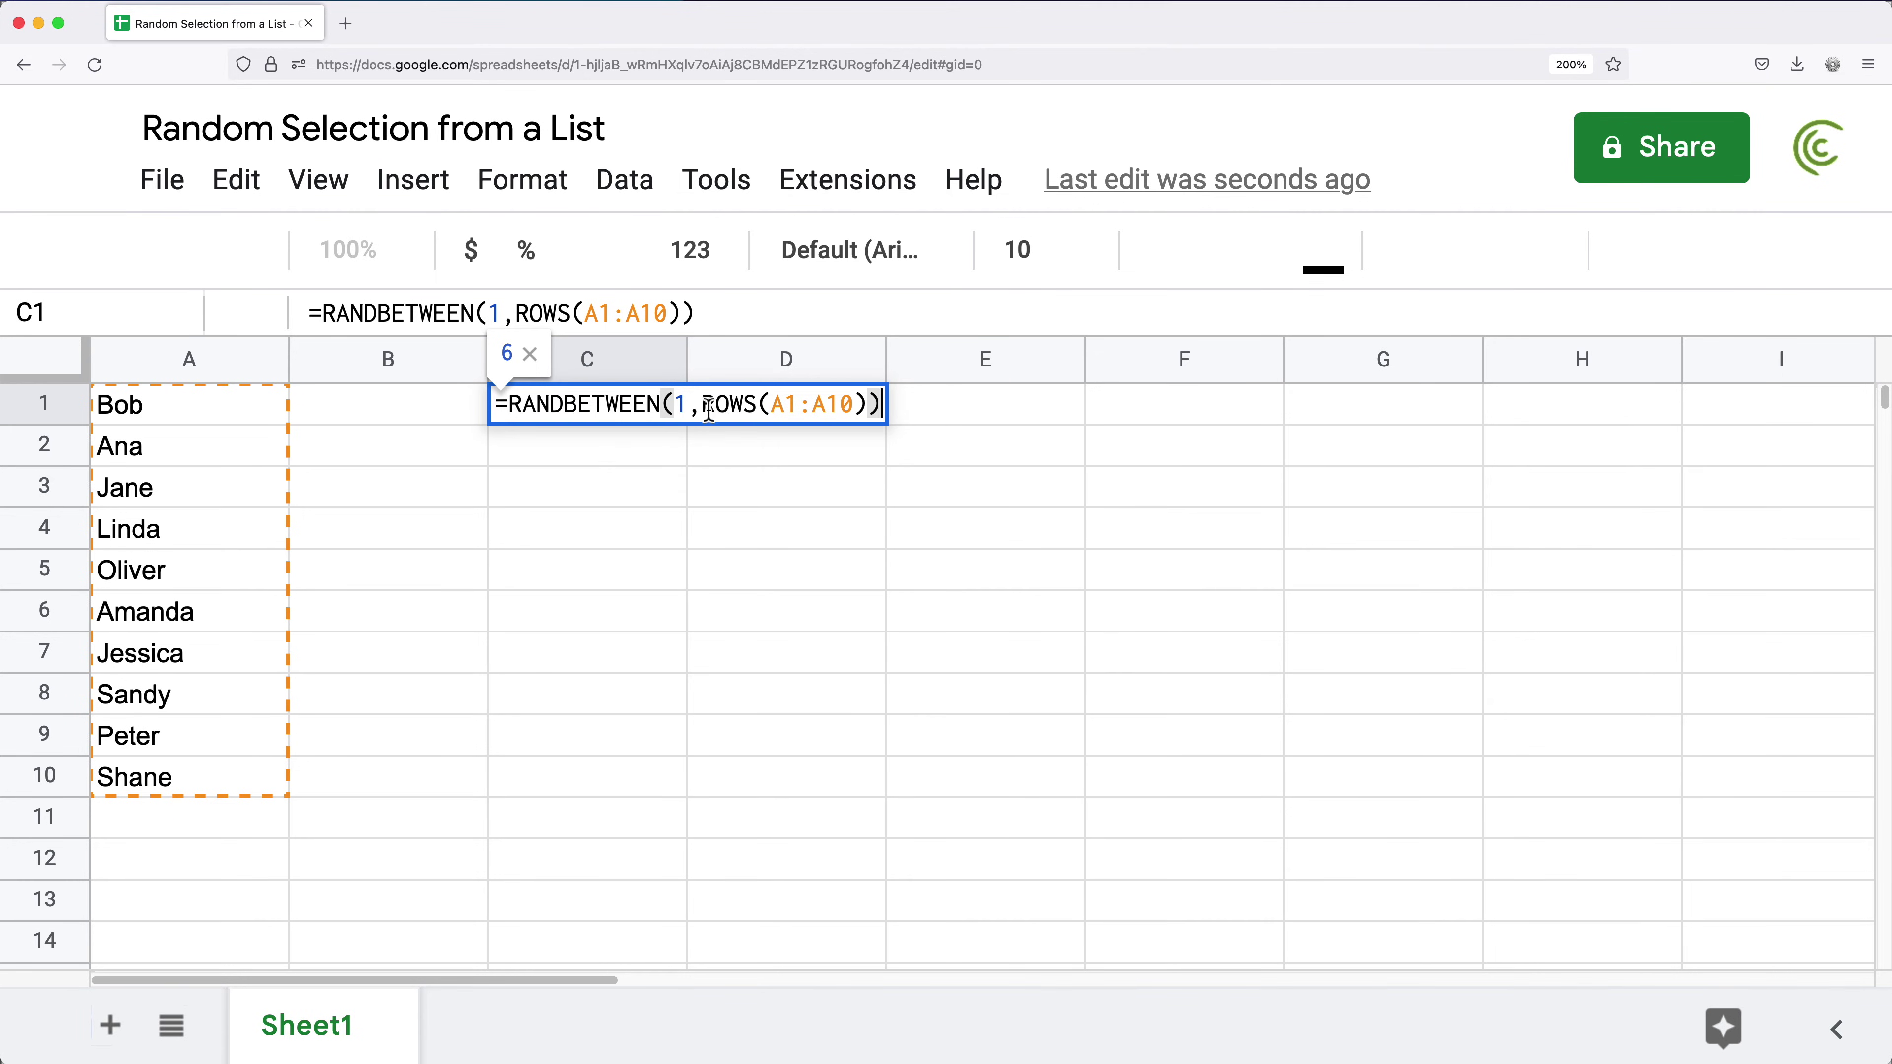
{"action": "left_click_drag", "start_coordinate": [707, 408], "coordinate": [759, 405]}
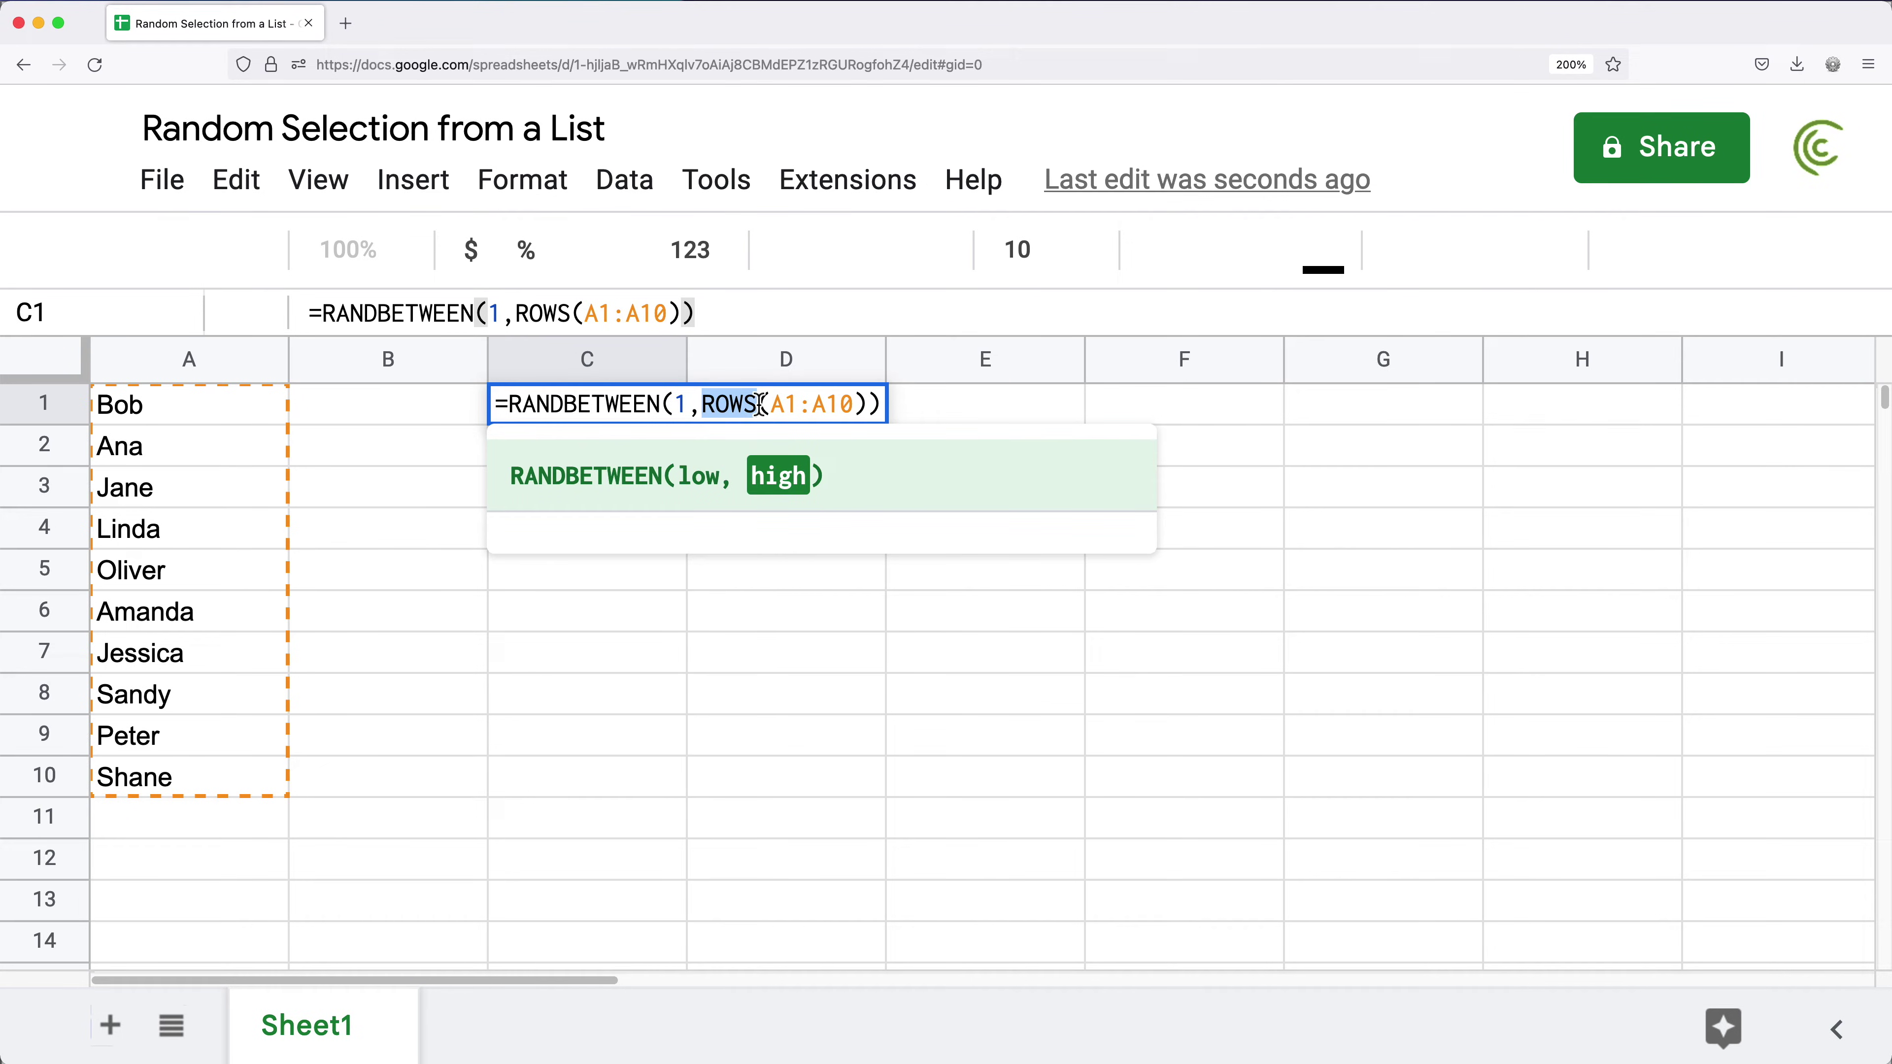
{"action": "type", "text": "COUNTA"}
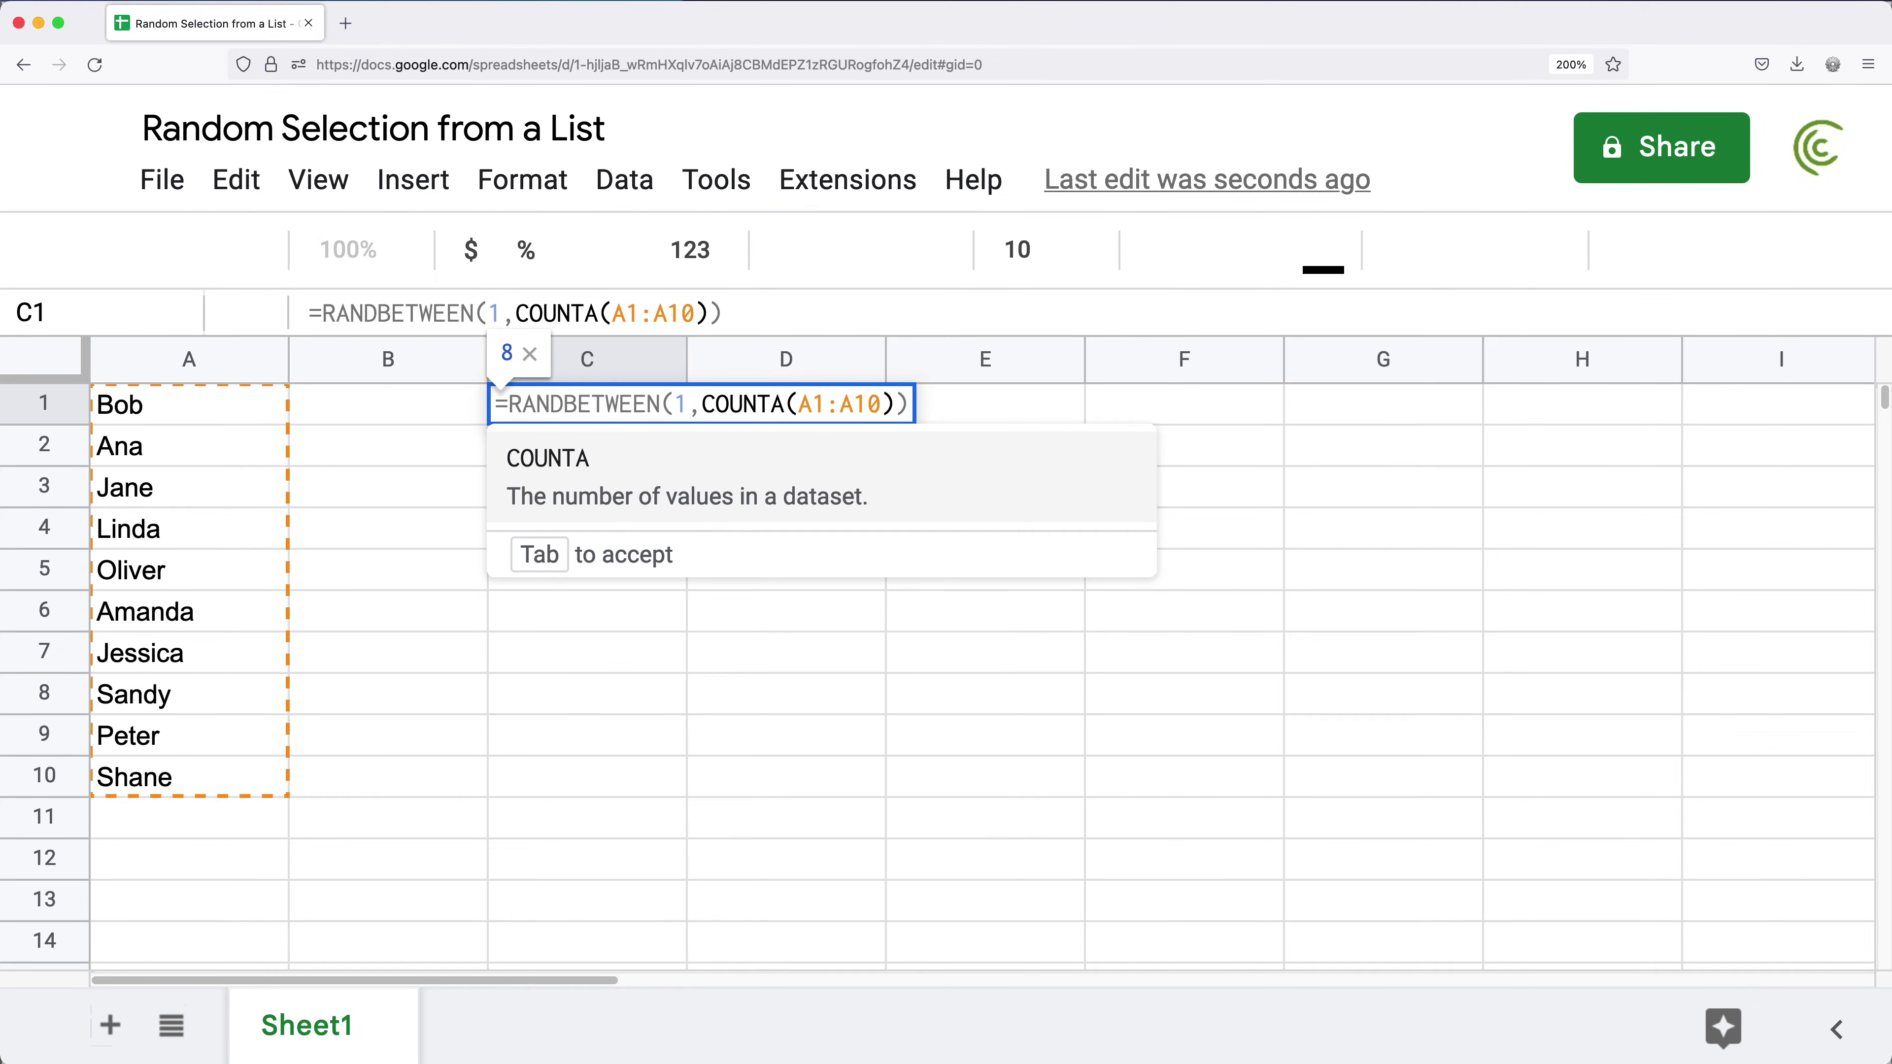
{"action": "key", "text": "Tab"}
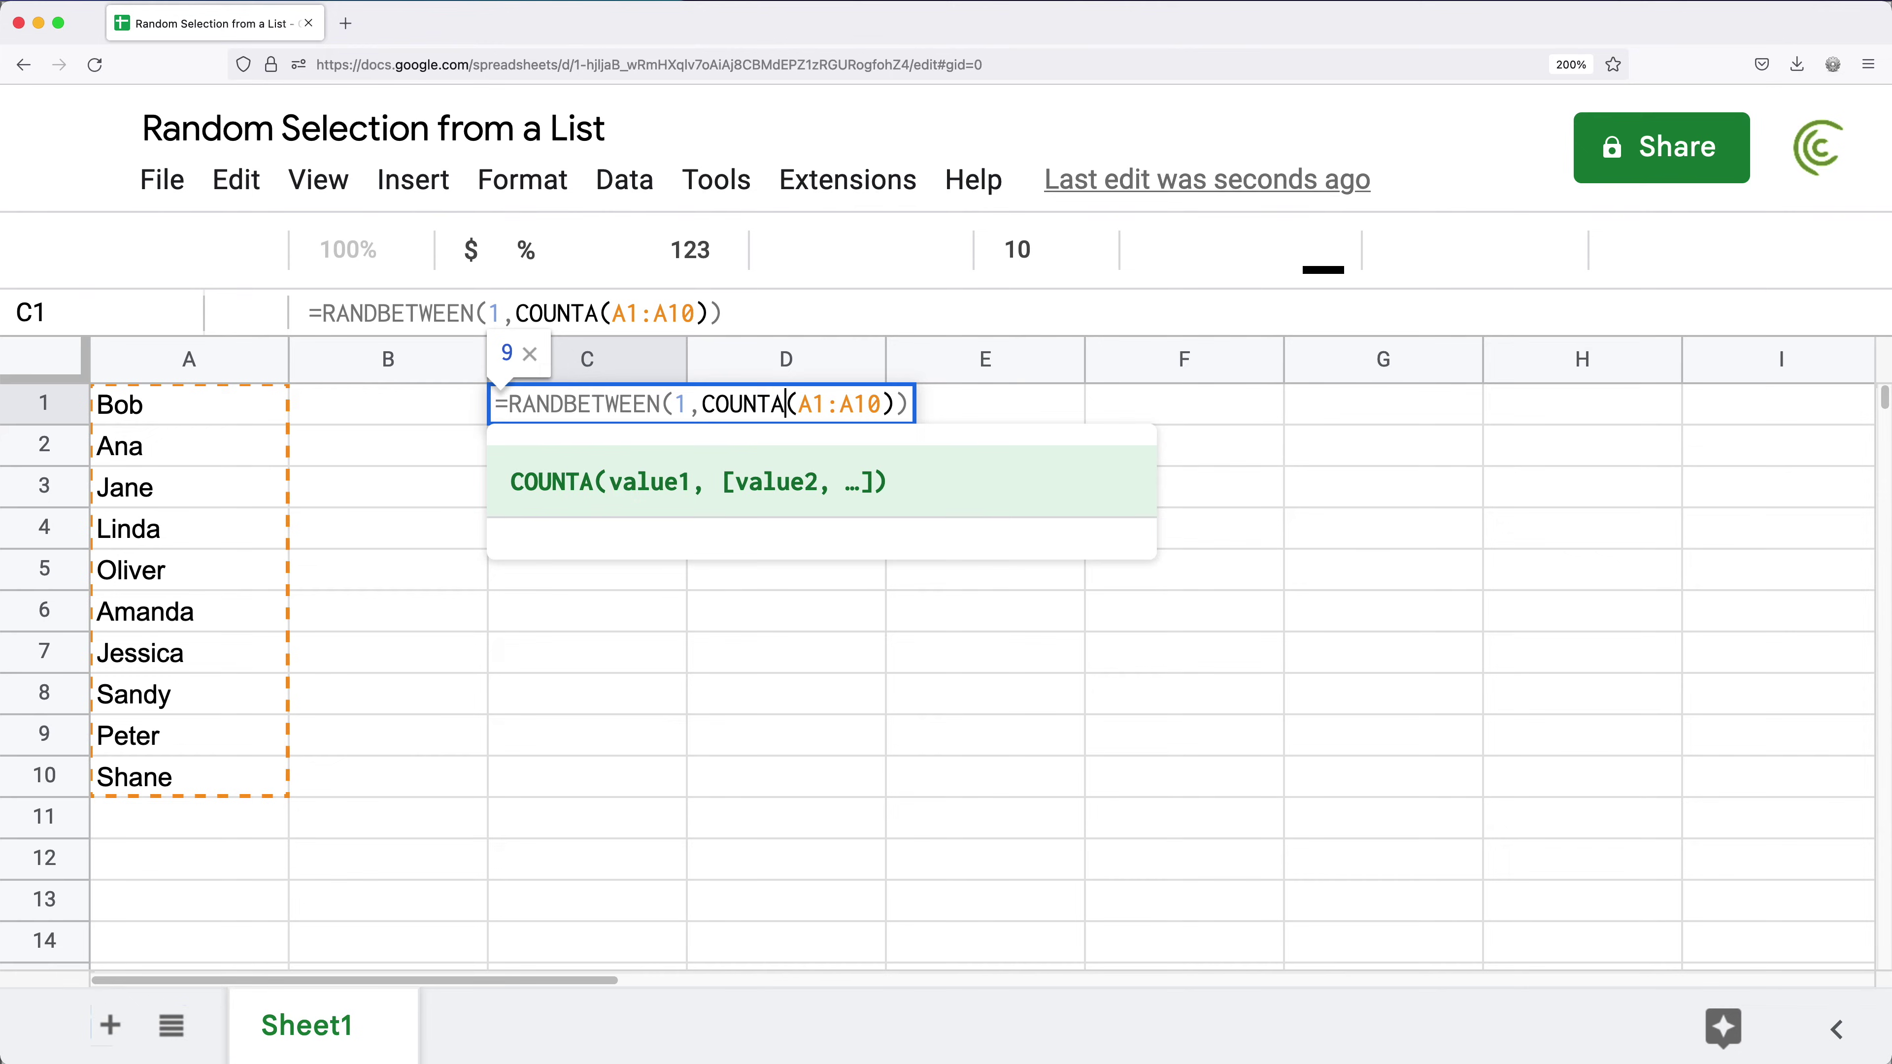
{"action": "left_click", "coordinate": [909, 404]}
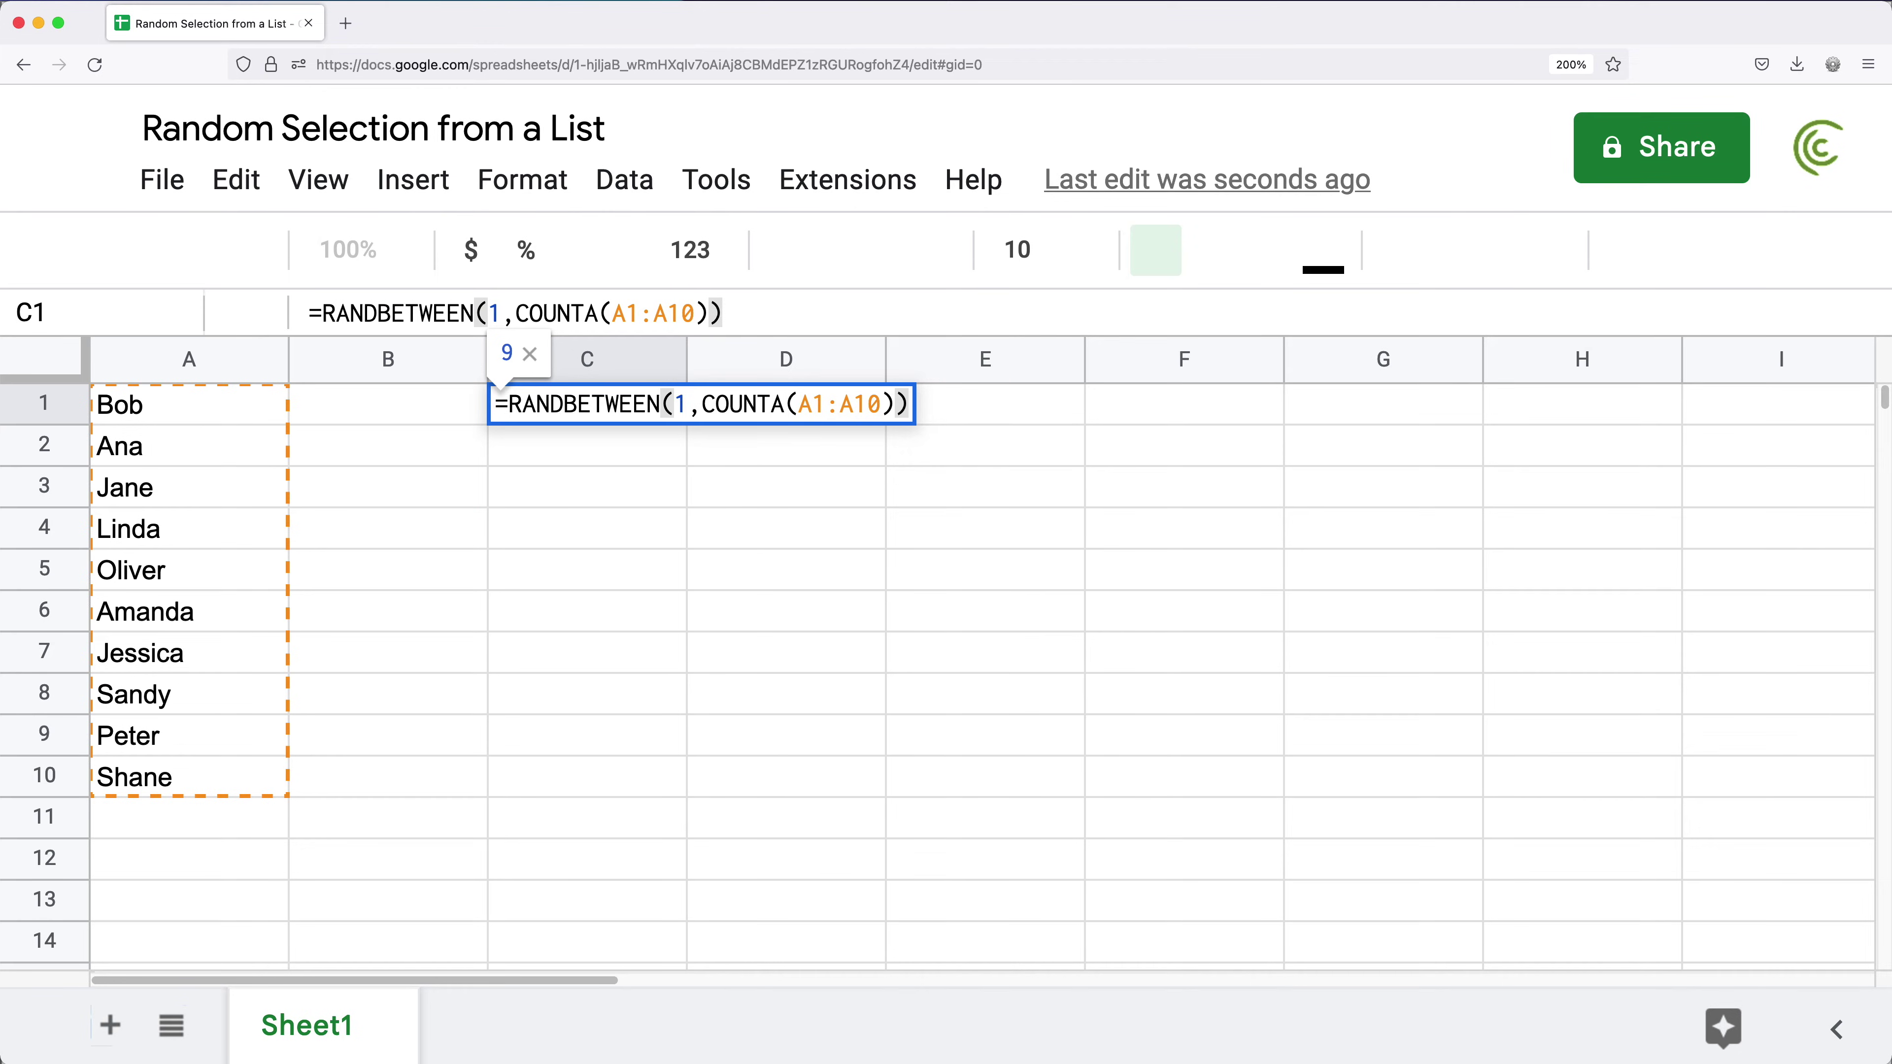
{"action": "key", "text": "Return"}
{"action": "double_click", "coordinate": [567, 403]}
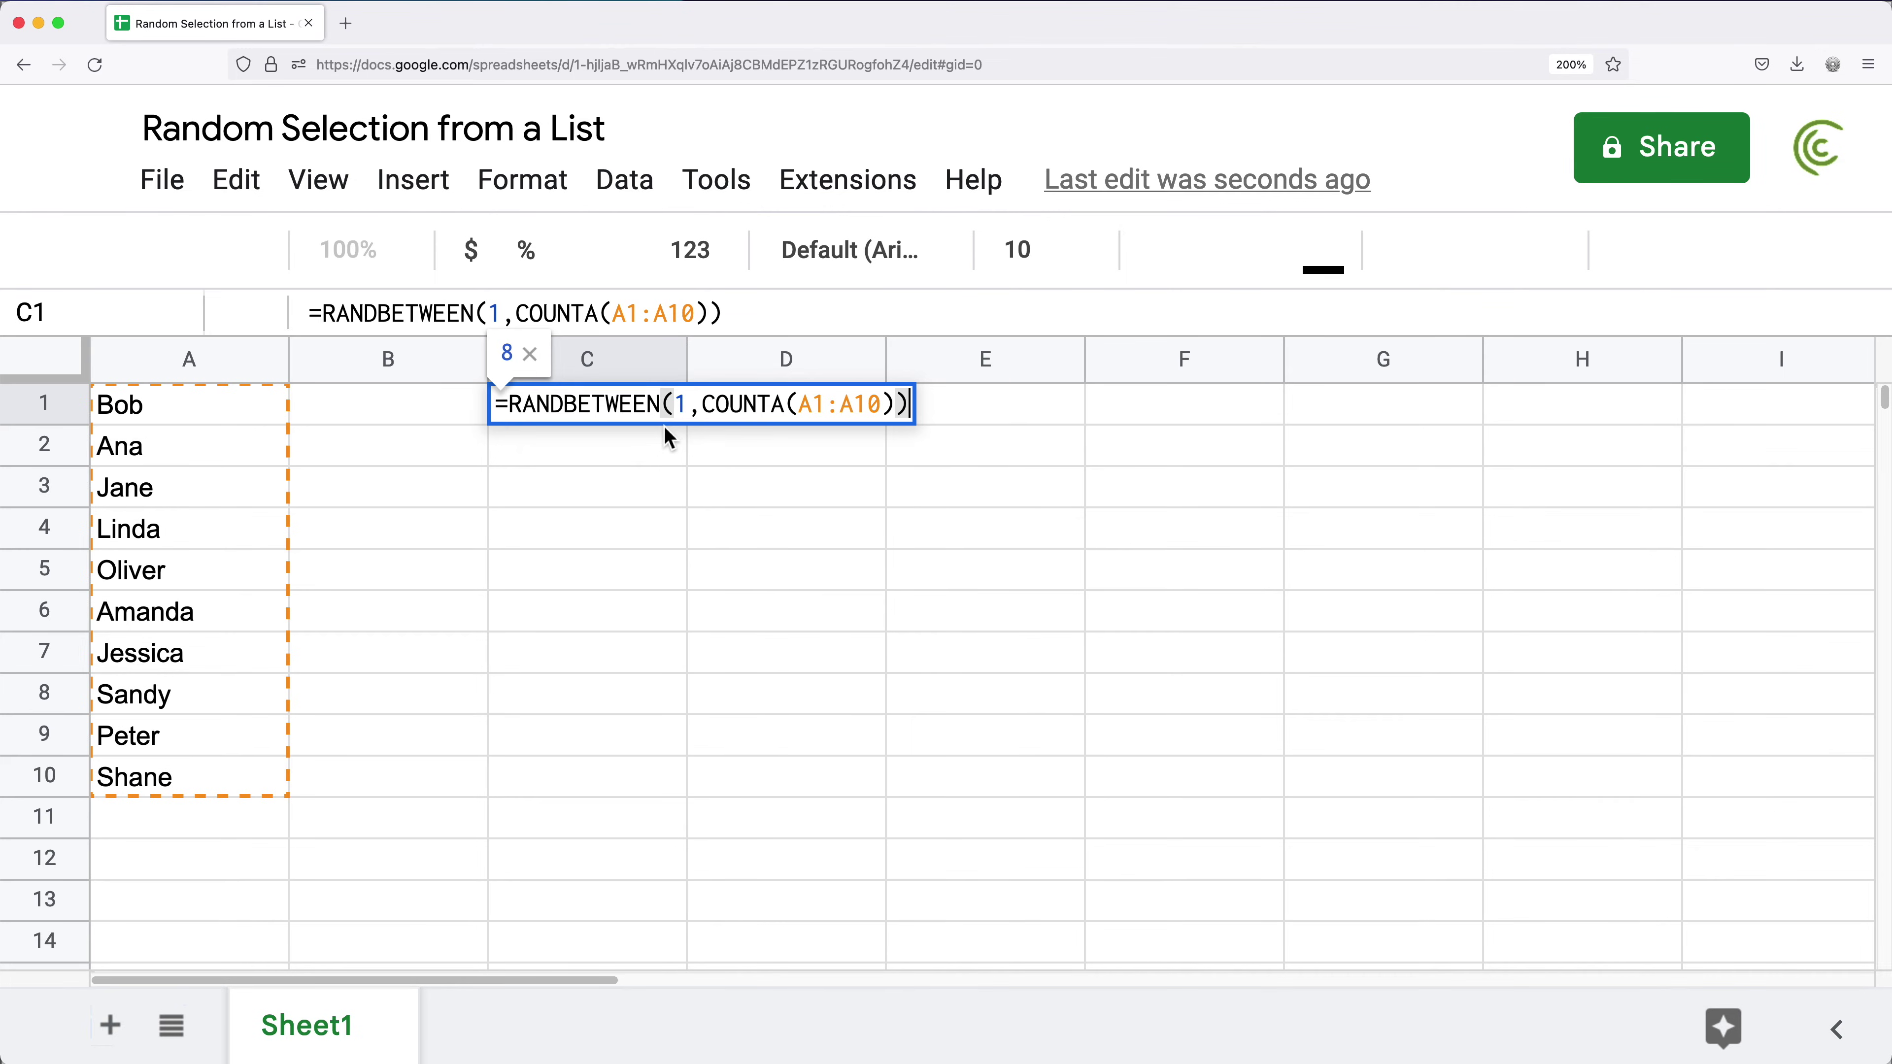
{"action": "key", "text": "Return"}
Insert INDEX(A1:A10, at the start of C1's formula.
{"action": "double_click", "coordinate": [621, 406]}
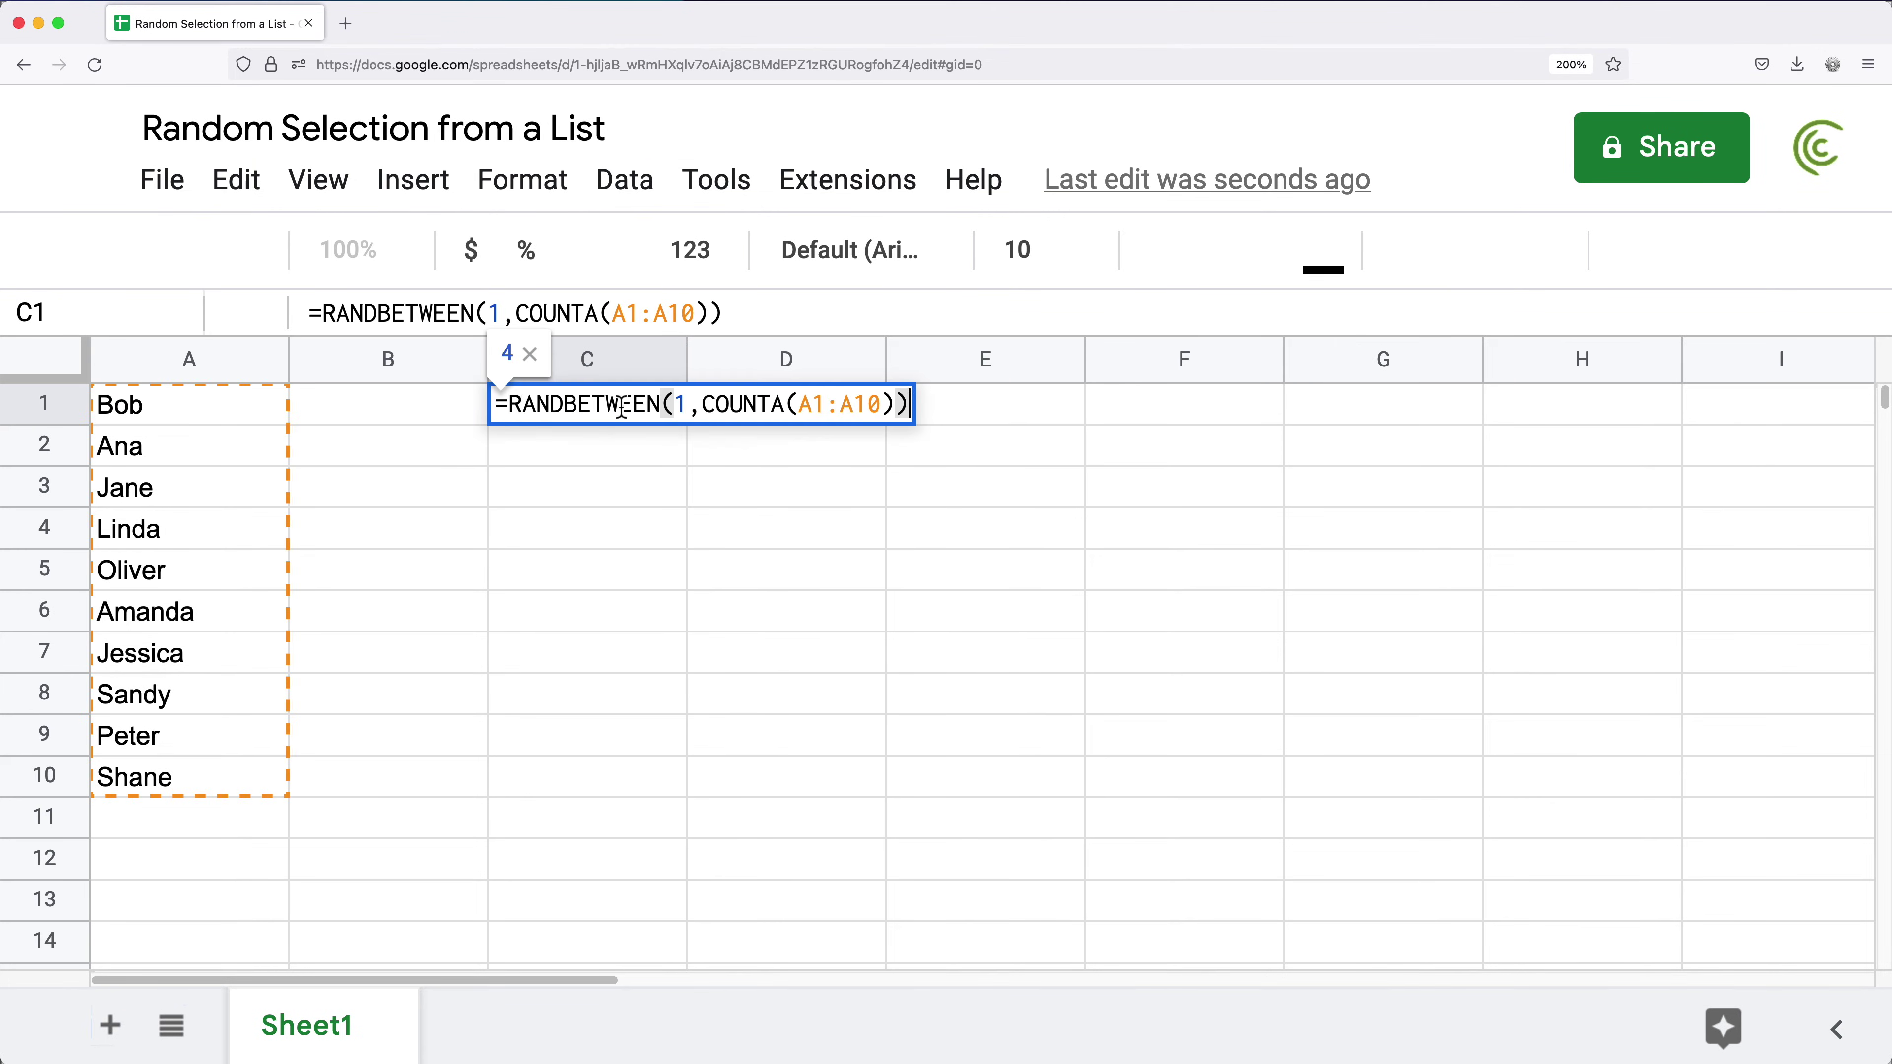
{"action": "left_click", "coordinate": [511, 406]}
{"action": "type", "text": "INDEX("}
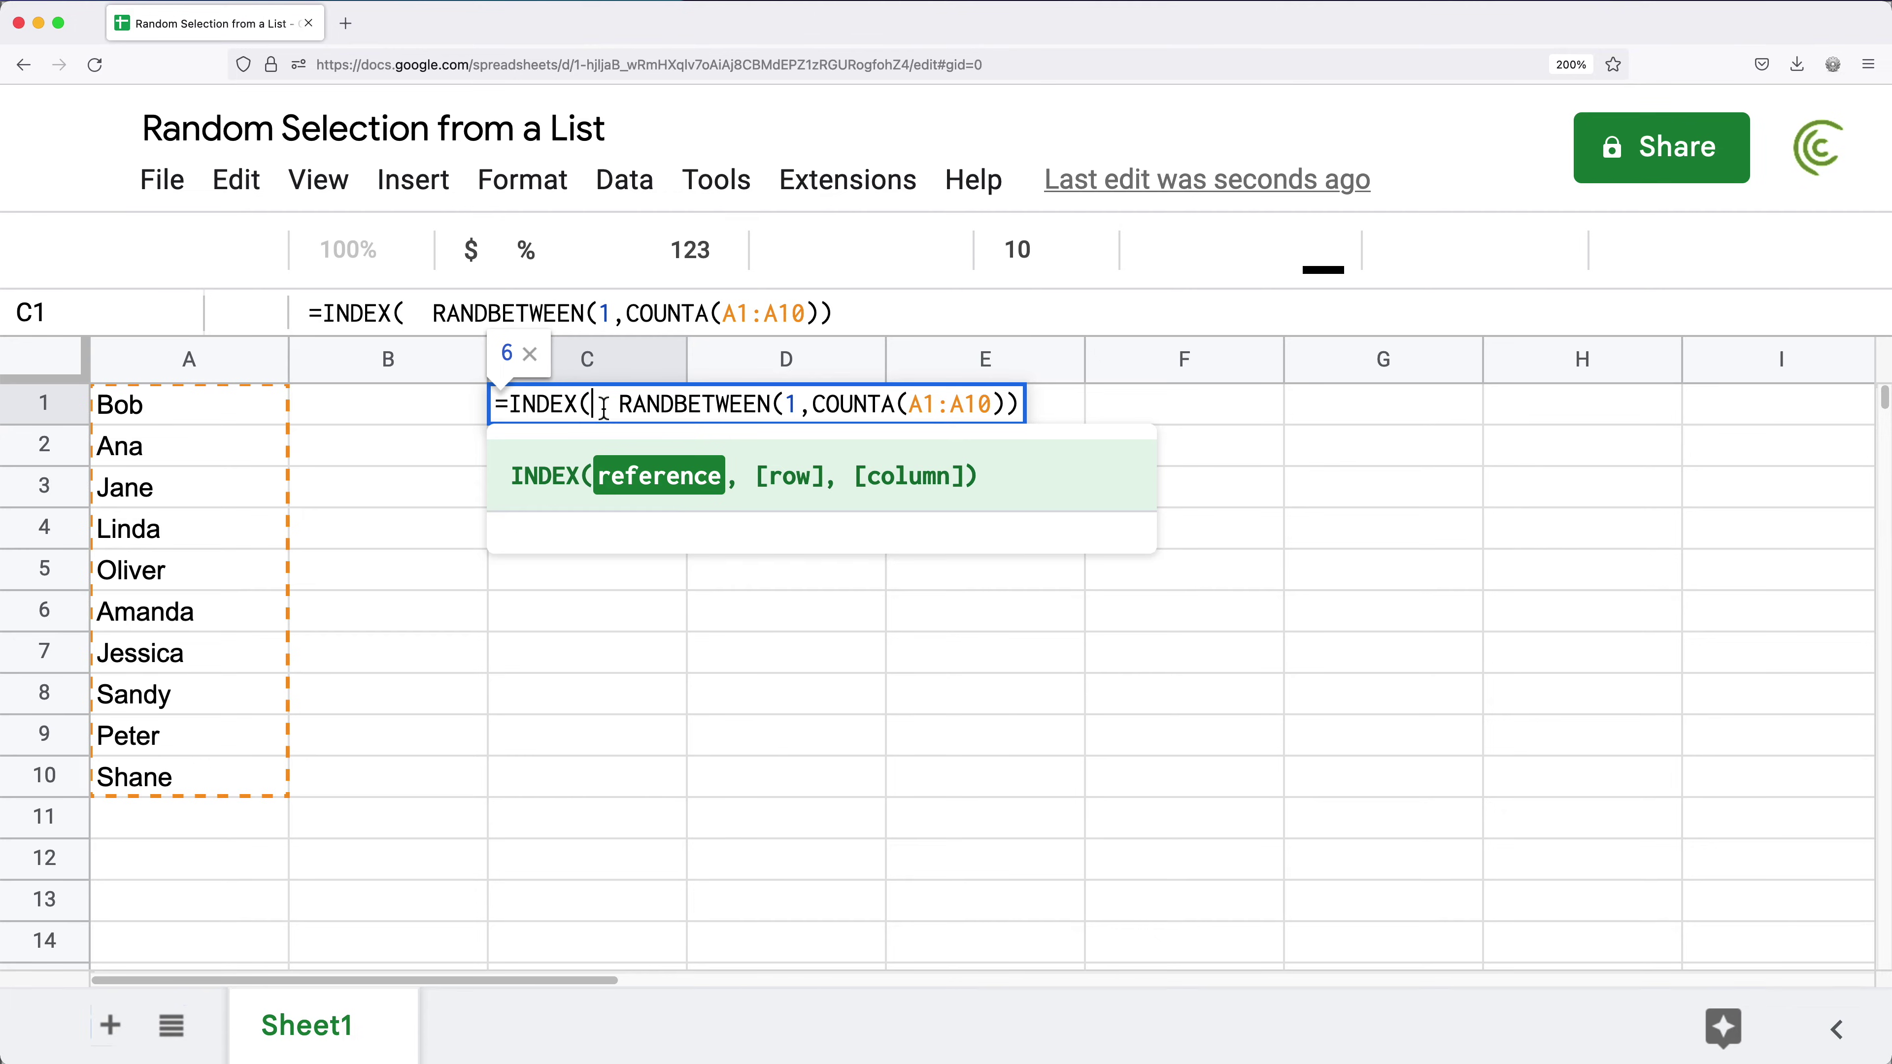
{"action": "left_click_drag", "start_coordinate": [198, 406], "coordinate": [201, 775]}
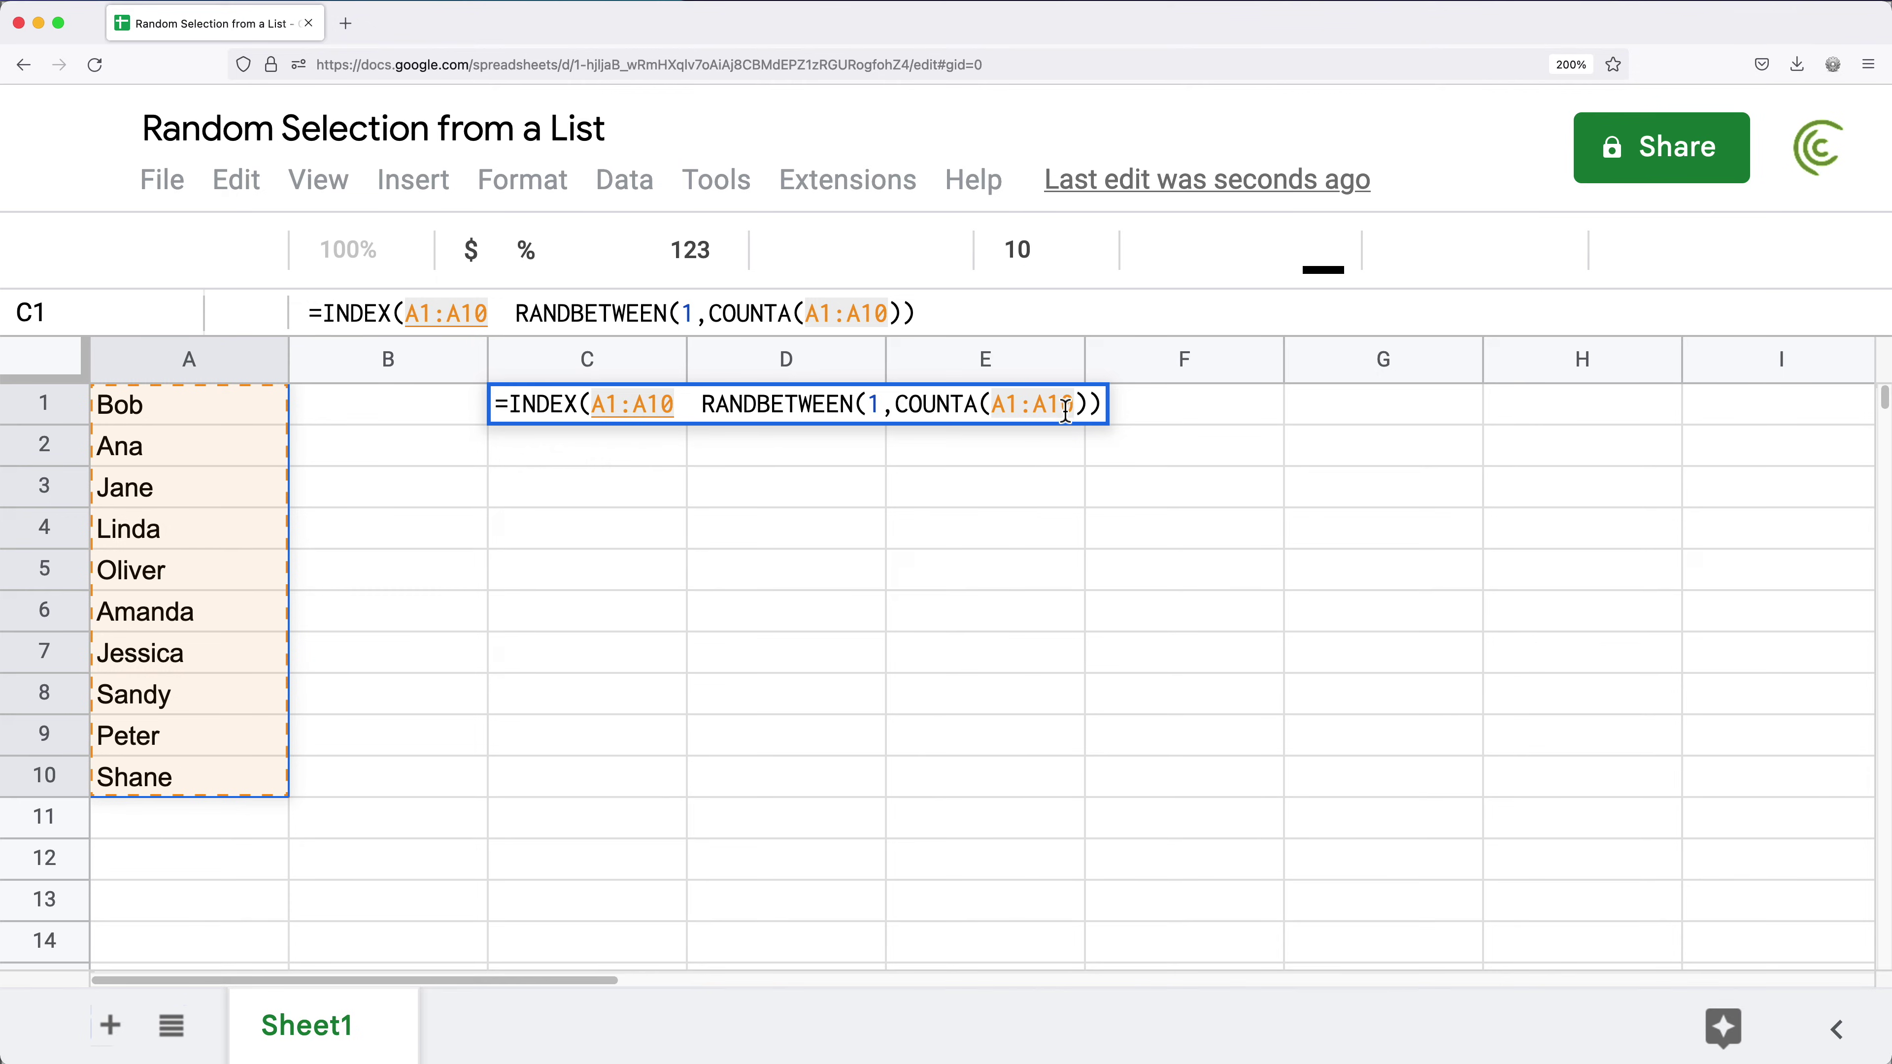
{"action": "left_click", "coordinate": [678, 405]}
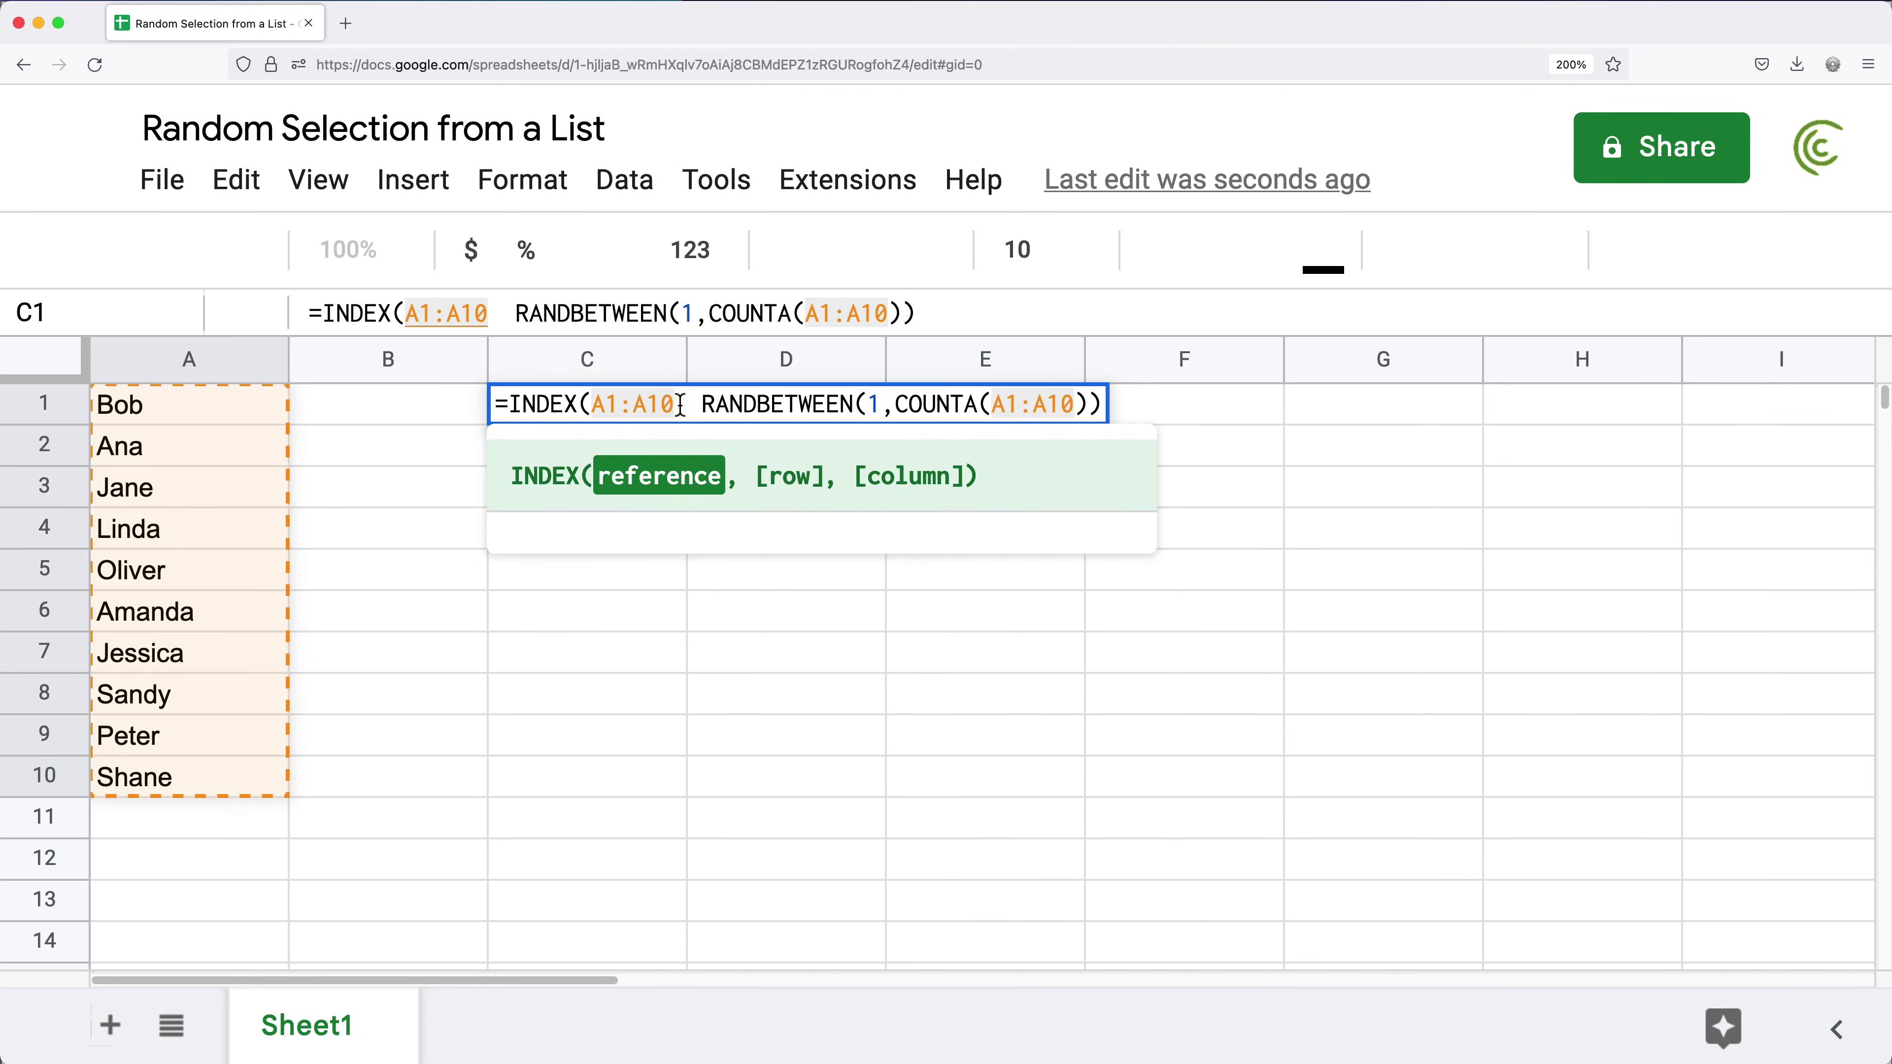
{"action": "type", "text": ","}
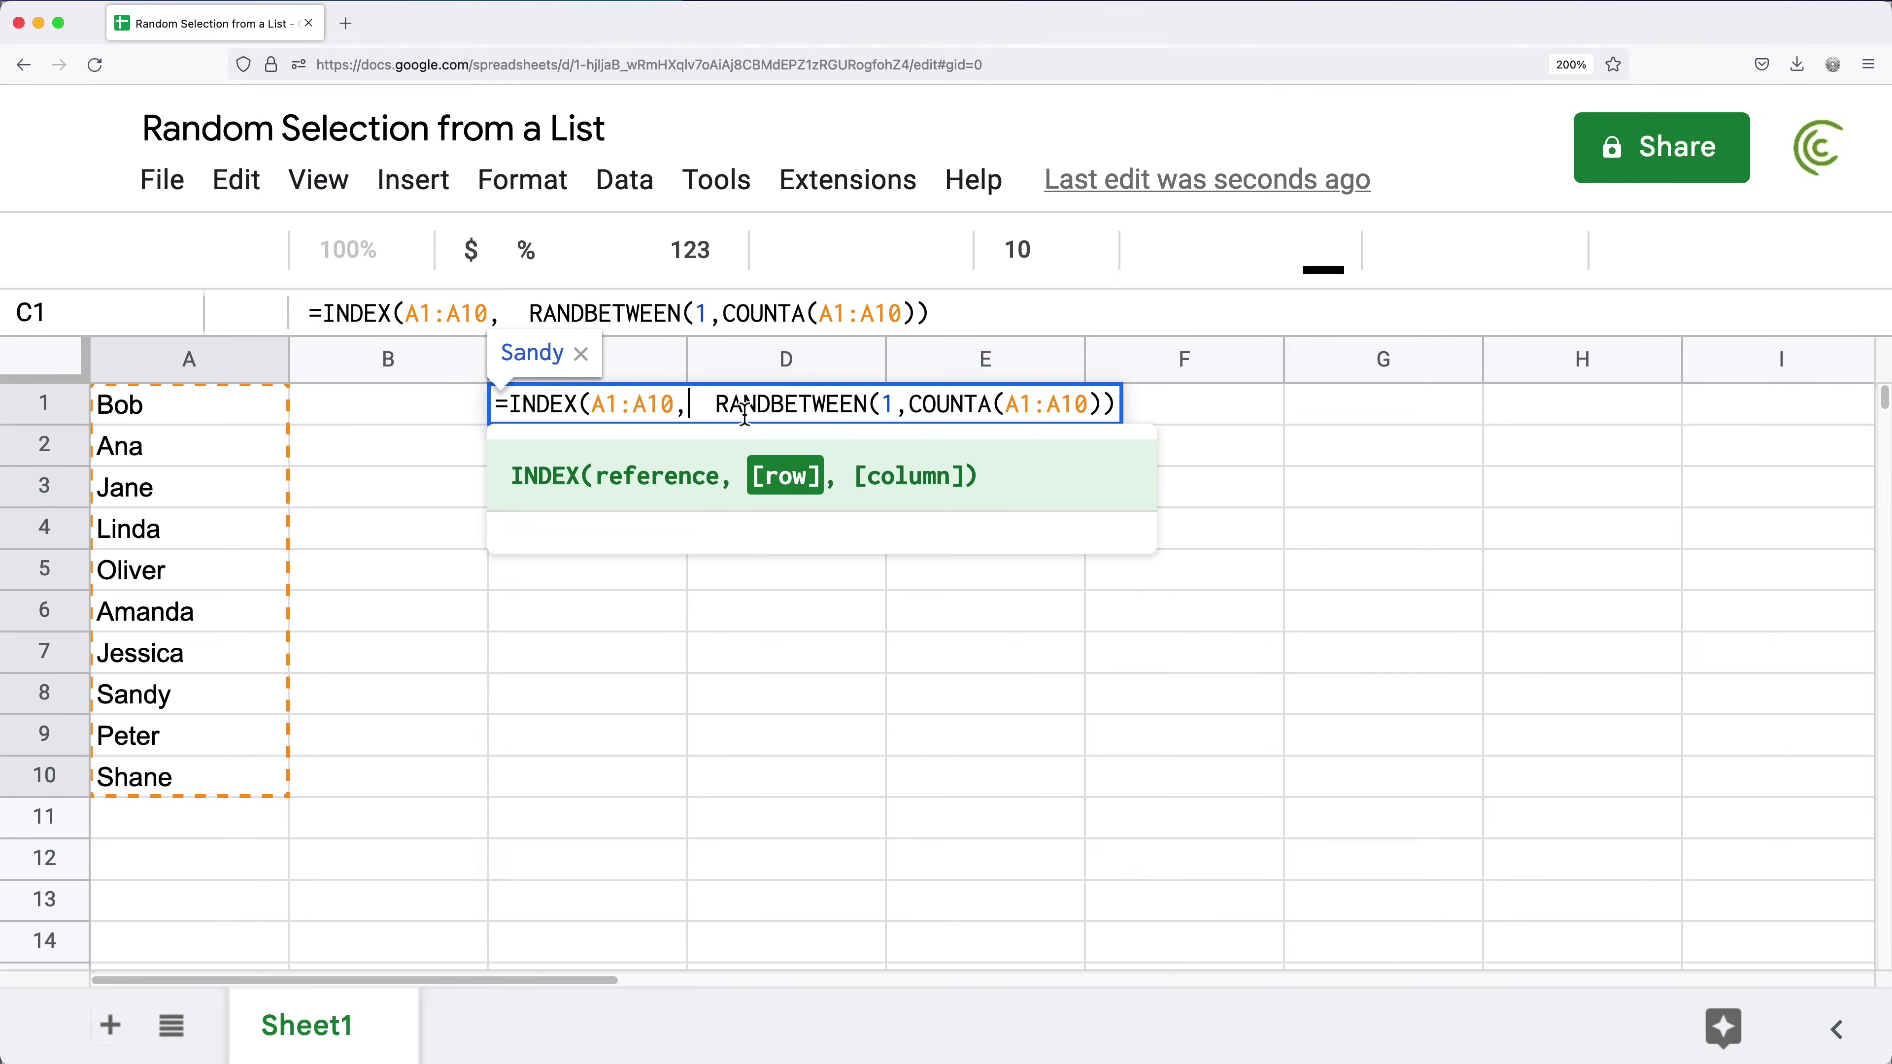
Remove the extra spaces before RANDBETWEEN and finish the formula's end.
{"action": "key", "text": "Right"}
{"action": "key", "text": "Right"}
{"action": "key", "text": "BackSpace"}
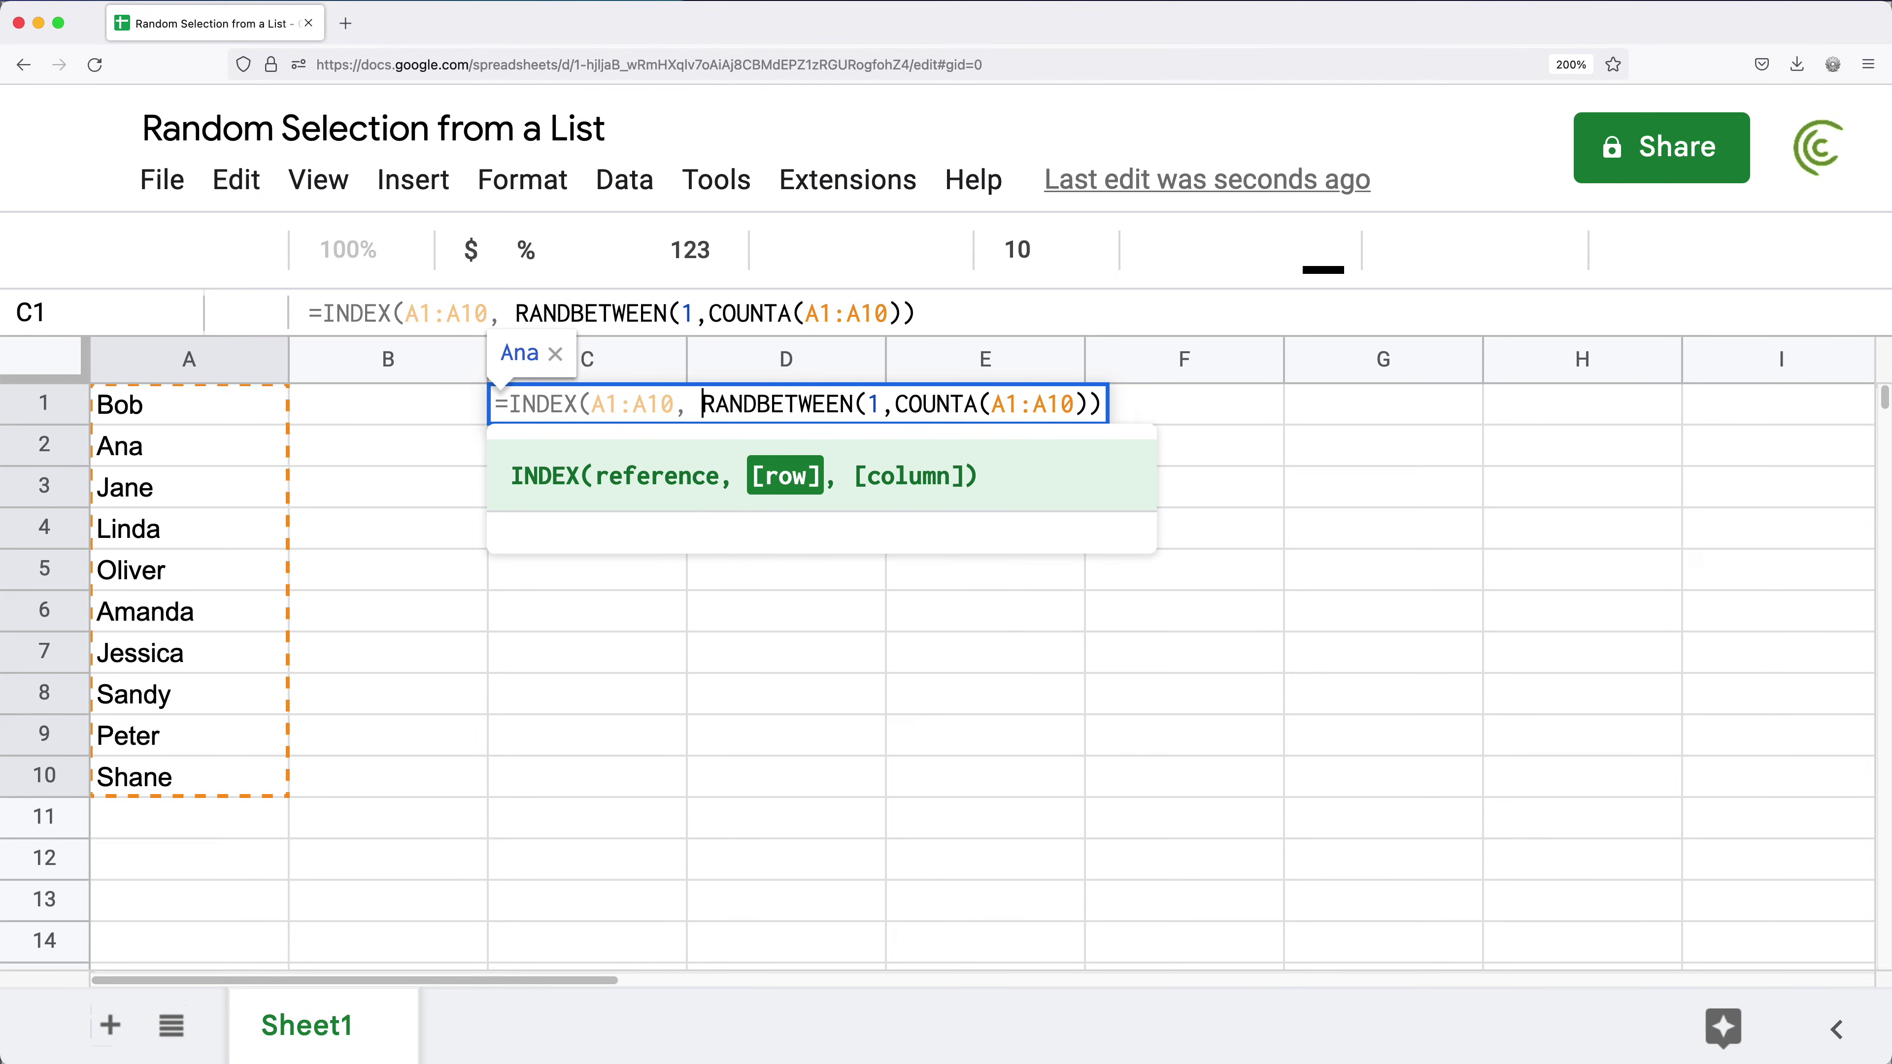
{"action": "key", "text": "BackSpace"}
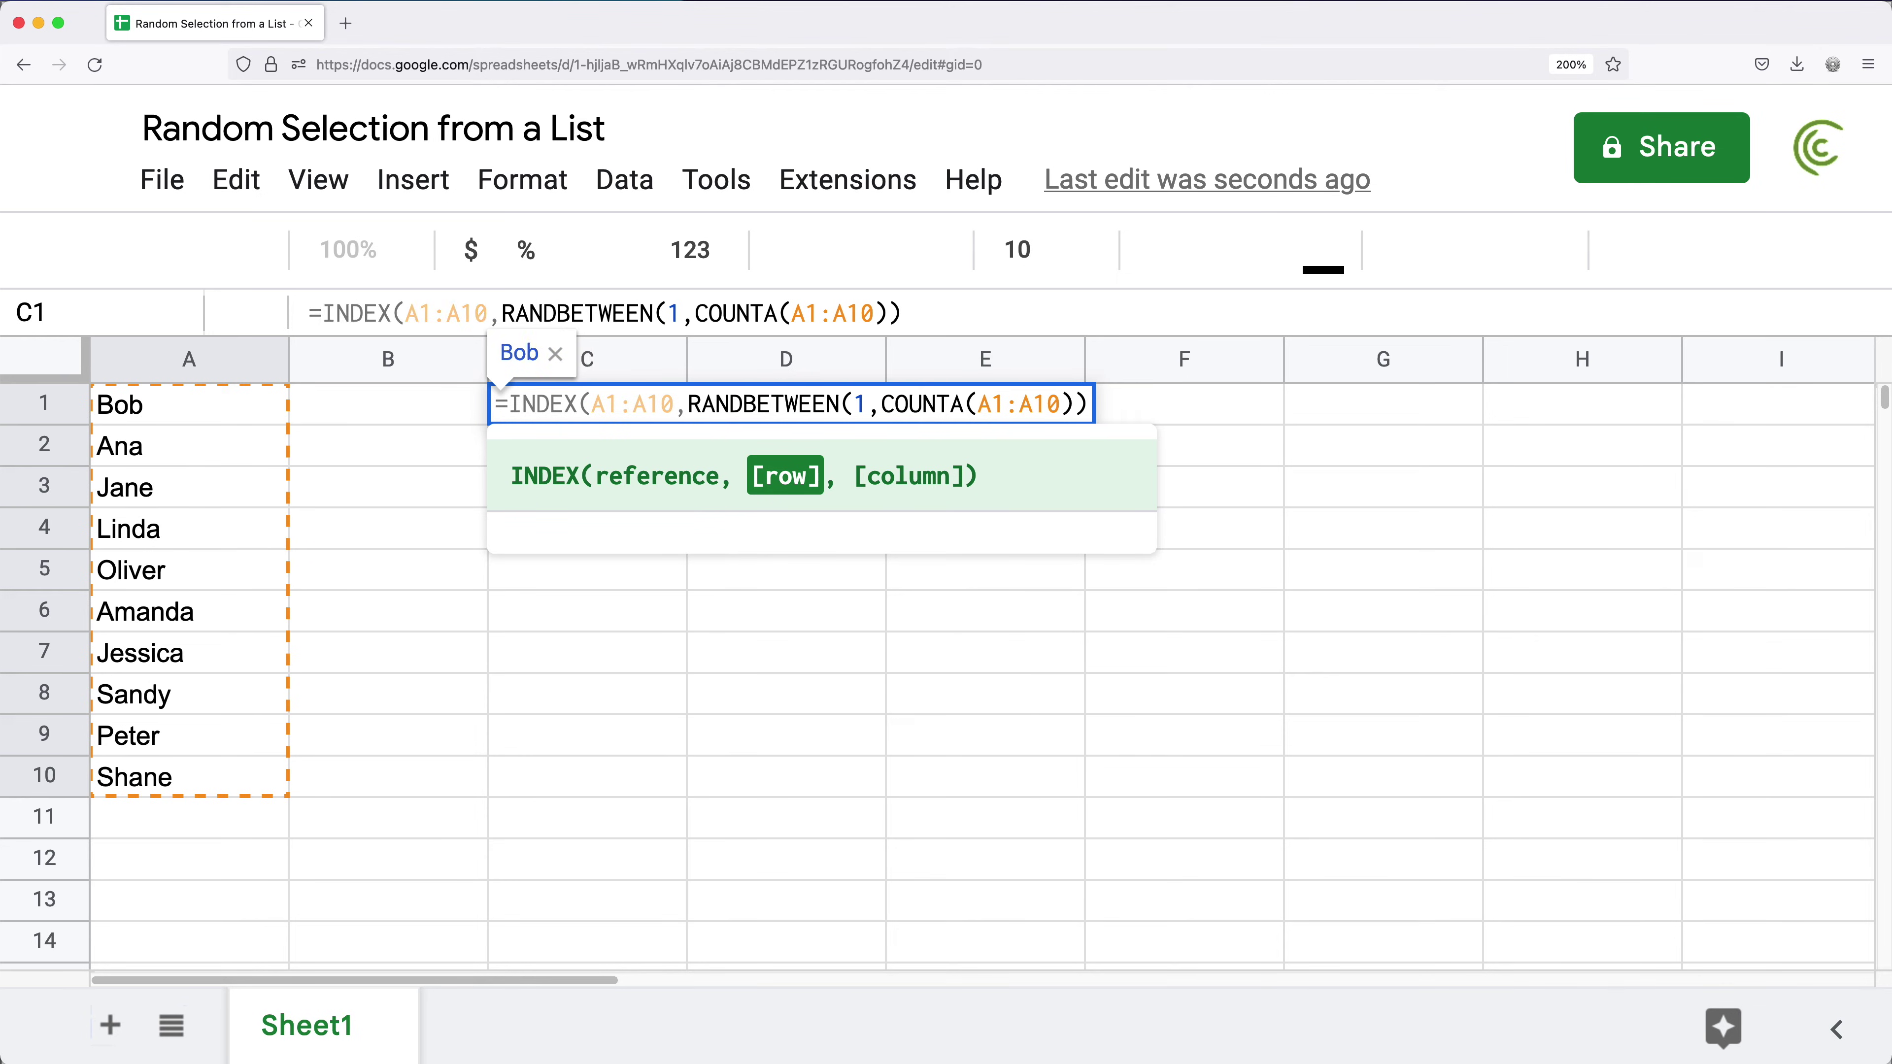
{"action": "left_click", "coordinate": [1091, 405]}
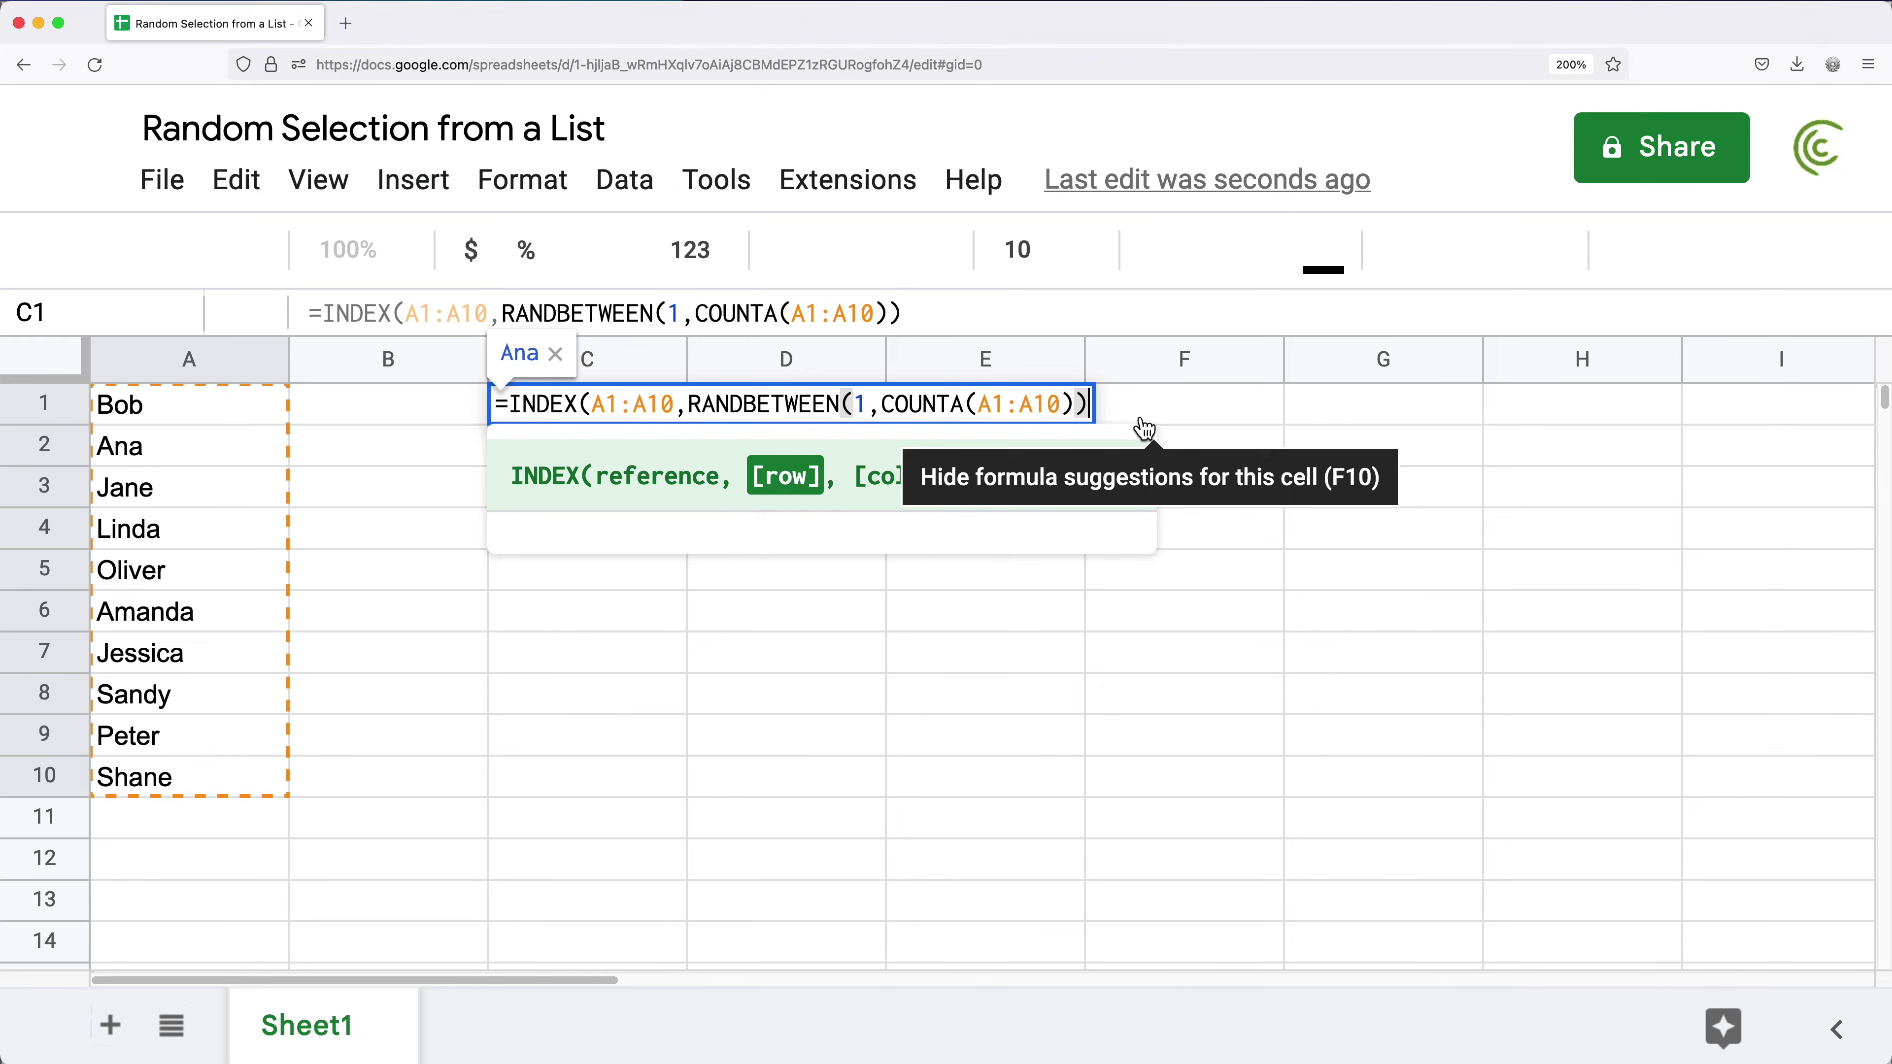
{"action": "left_click", "coordinate": [1144, 429]}
Commit the INDEX formula, enter test values s, fd, fg in E2:E4, and select C1's formula text.
{"action": "key", "text": "Return"}
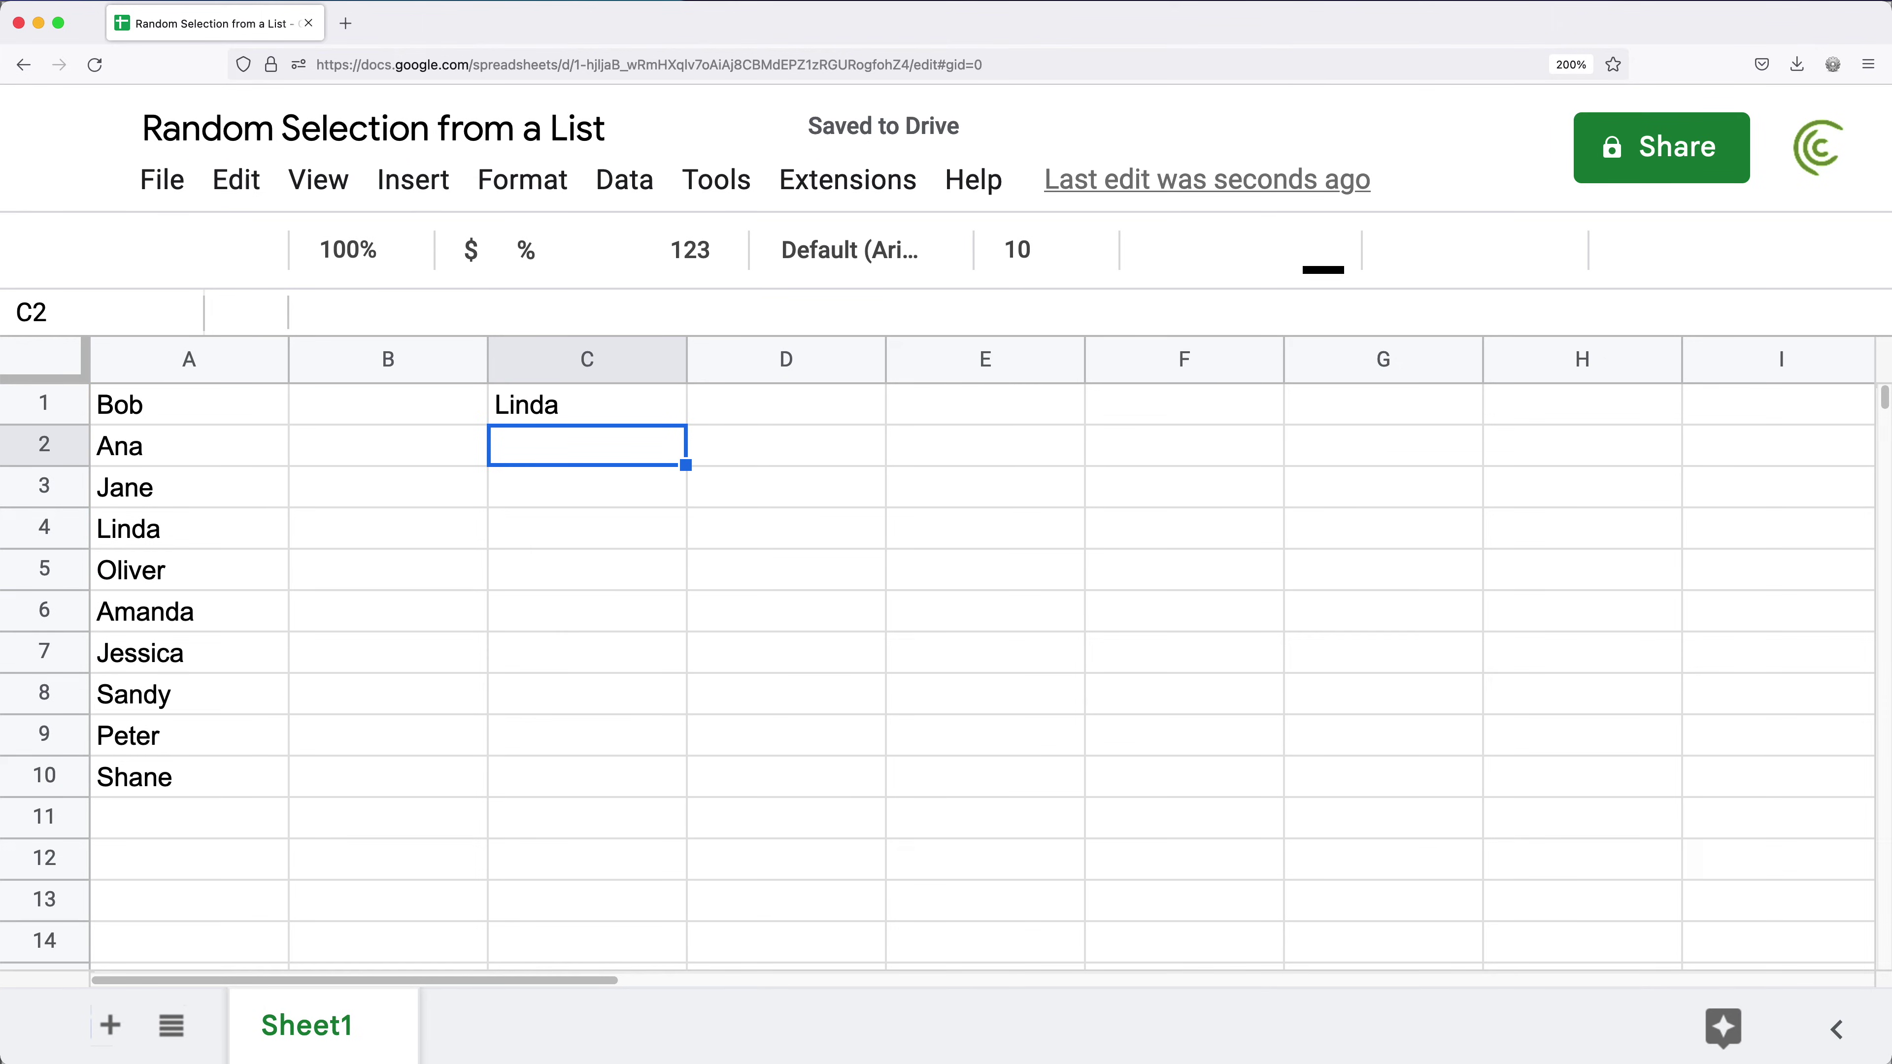
{"action": "left_click", "coordinate": [984, 444]}
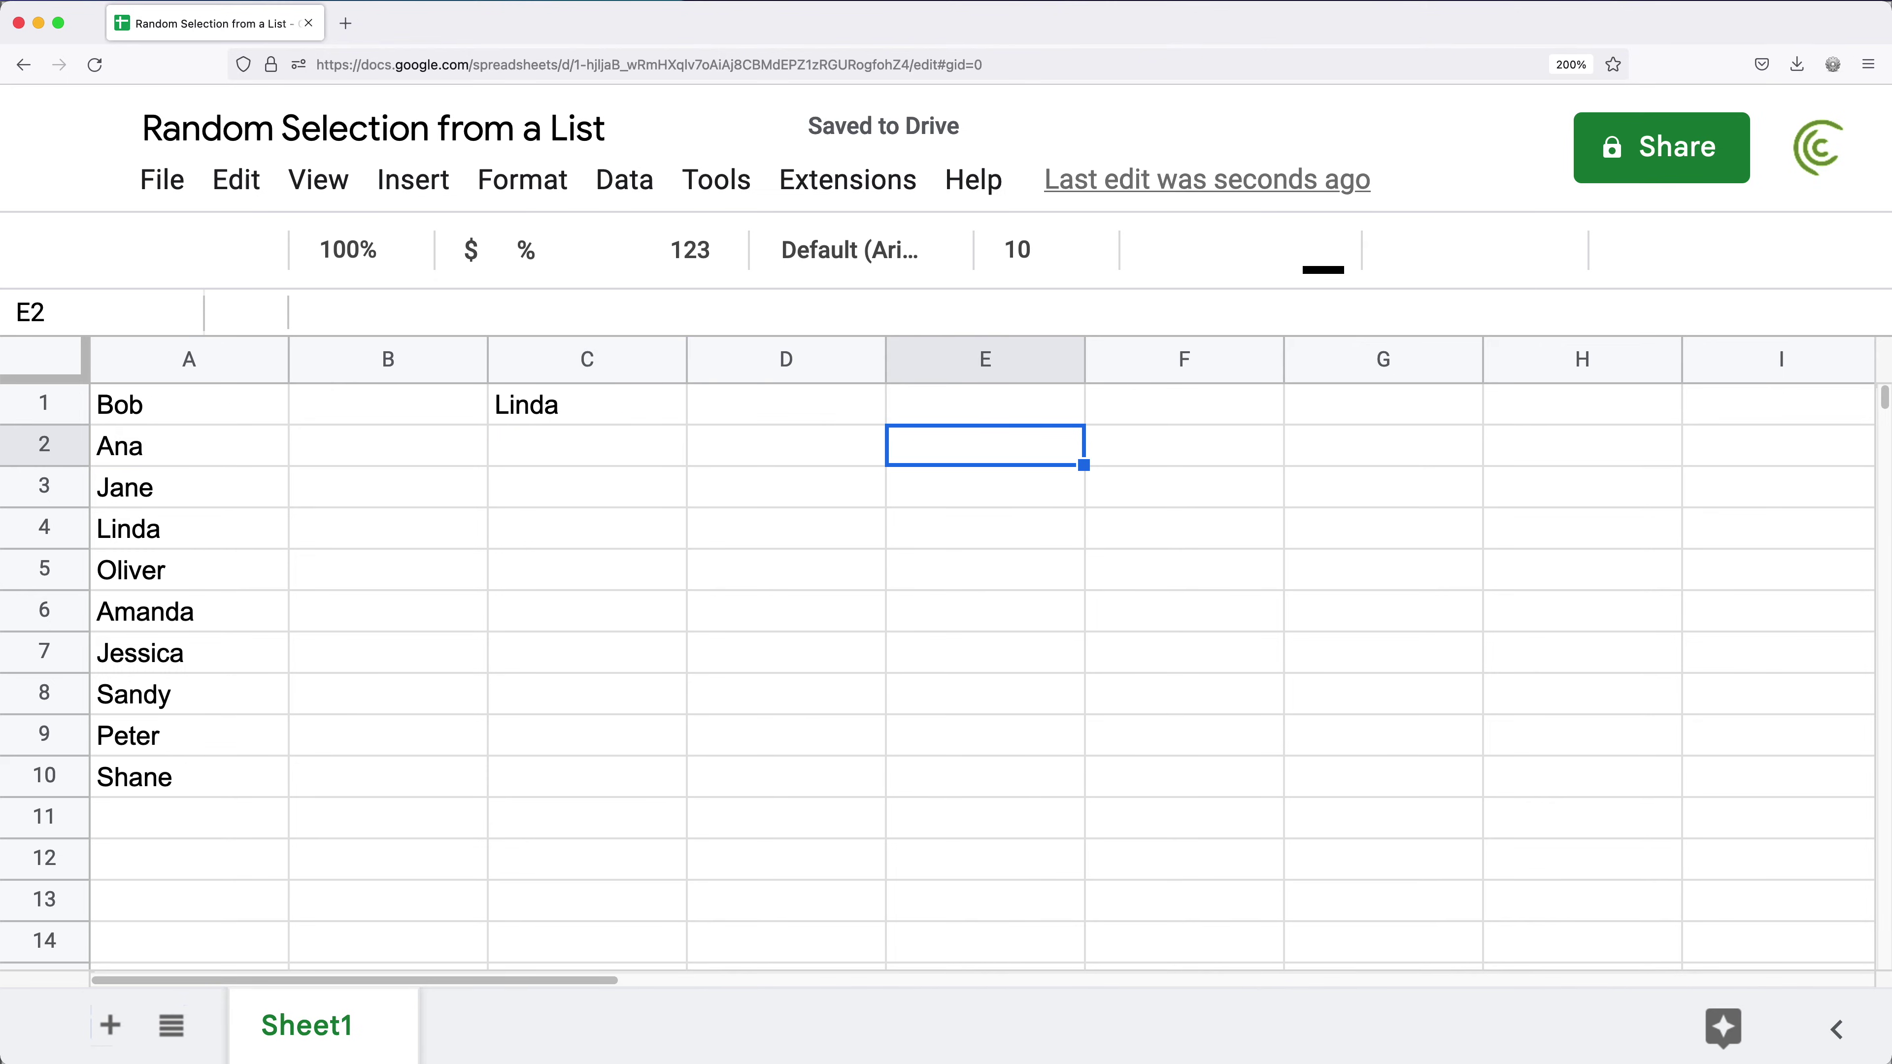
{"action": "type", "text": "s"}
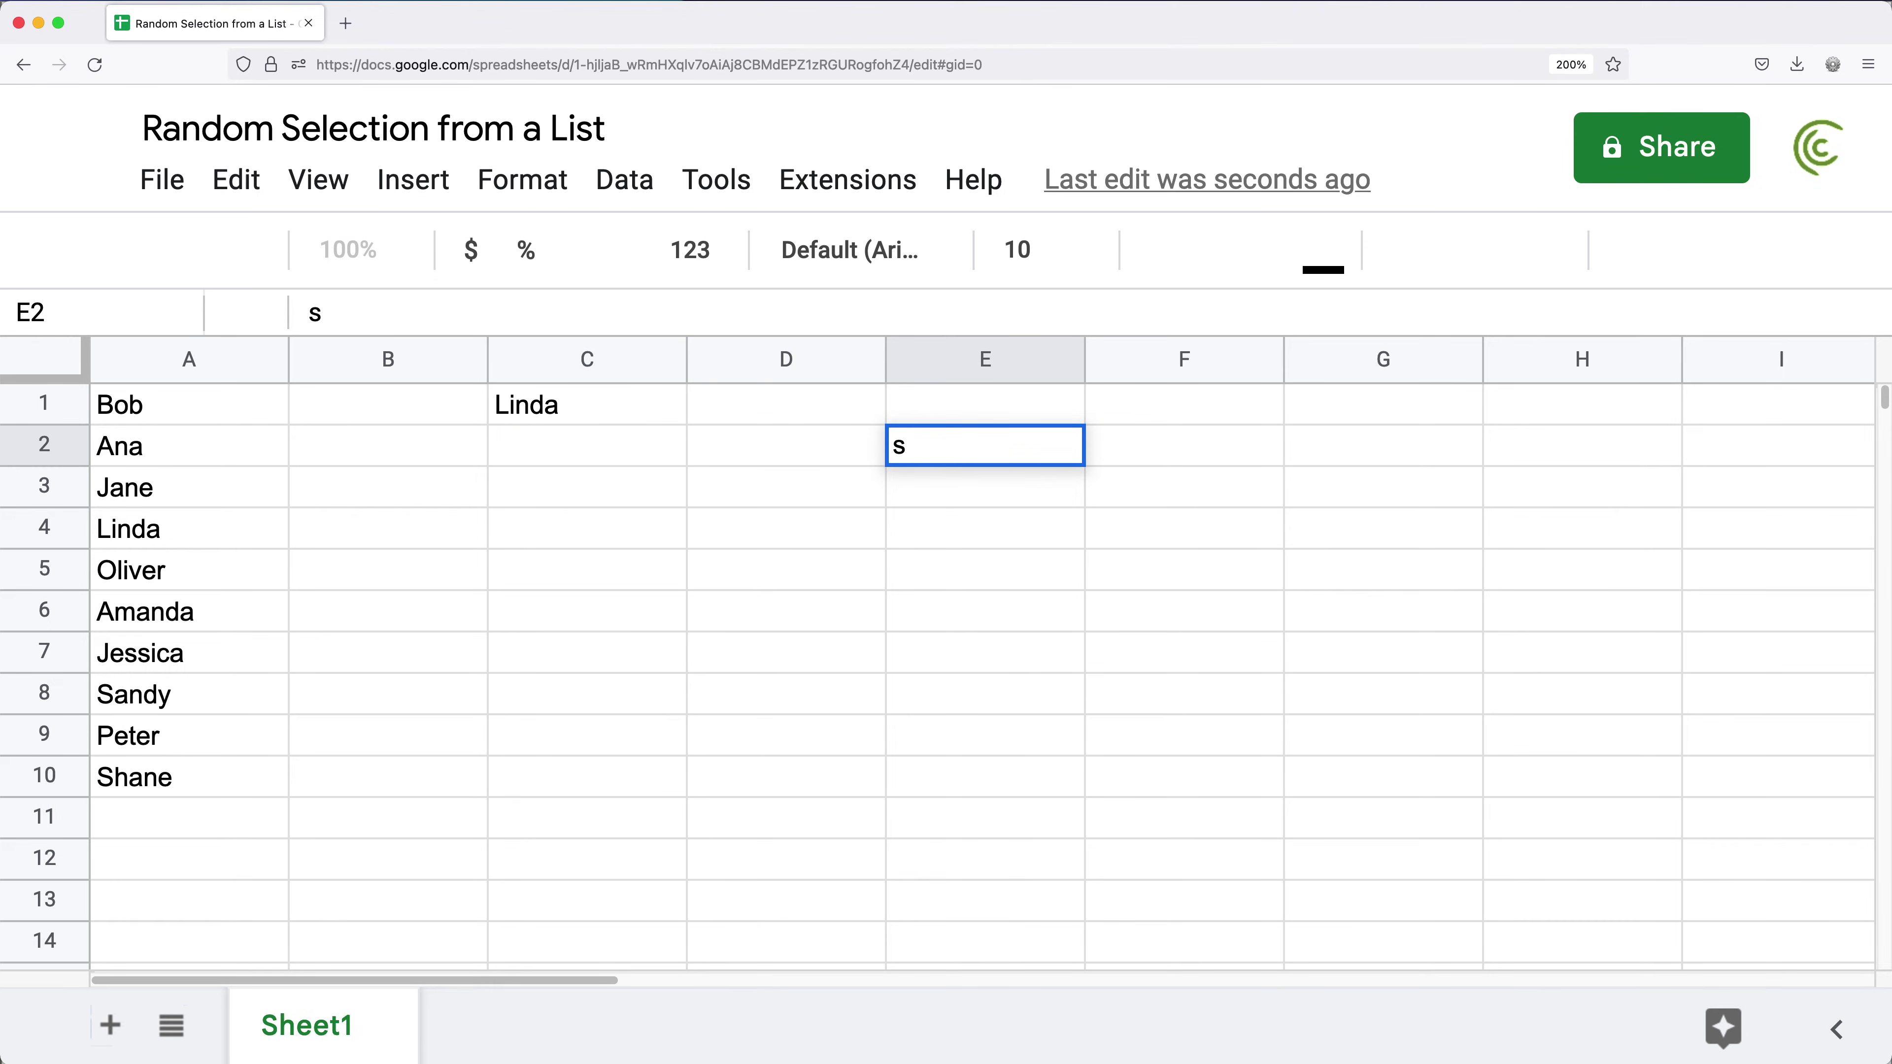
{"action": "key", "text": "Return"}
{"action": "type", "text": "fd"}
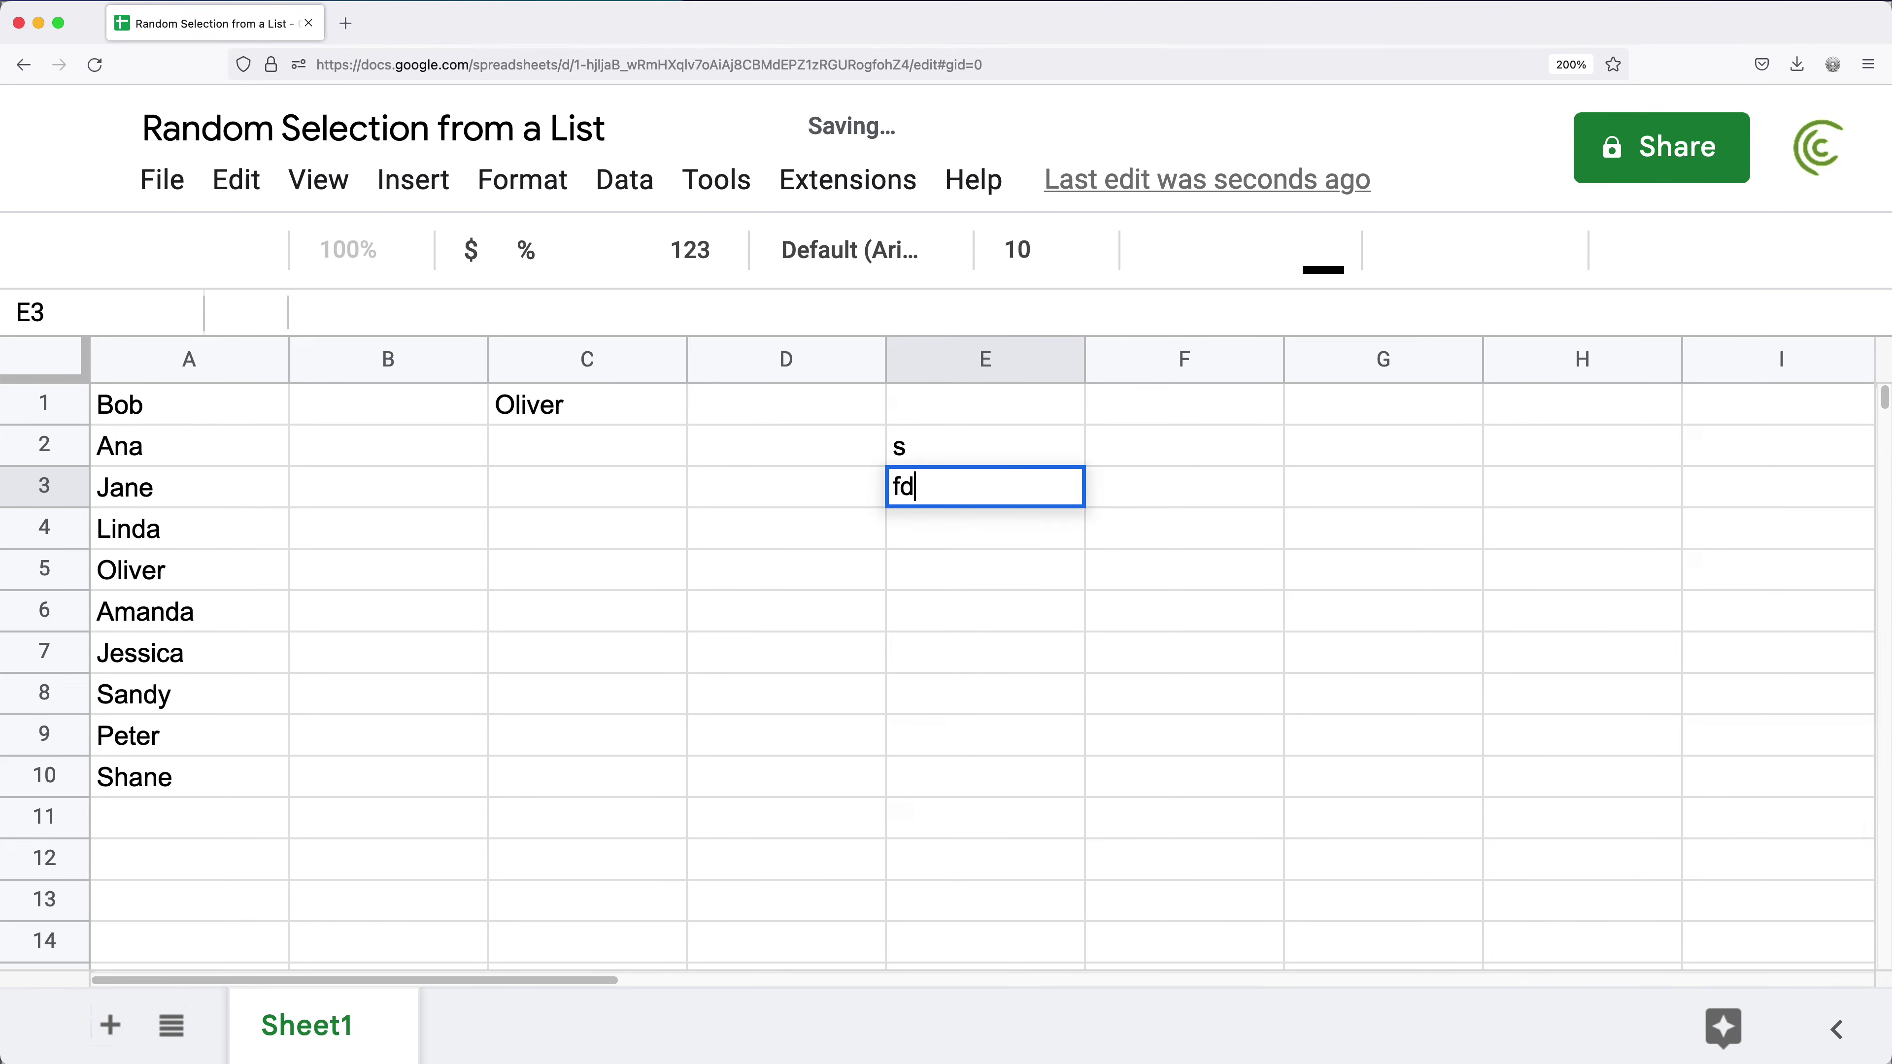
{"action": "key", "text": "Return"}
{"action": "type", "text": "fg"}
{"action": "key", "text": "Return"}
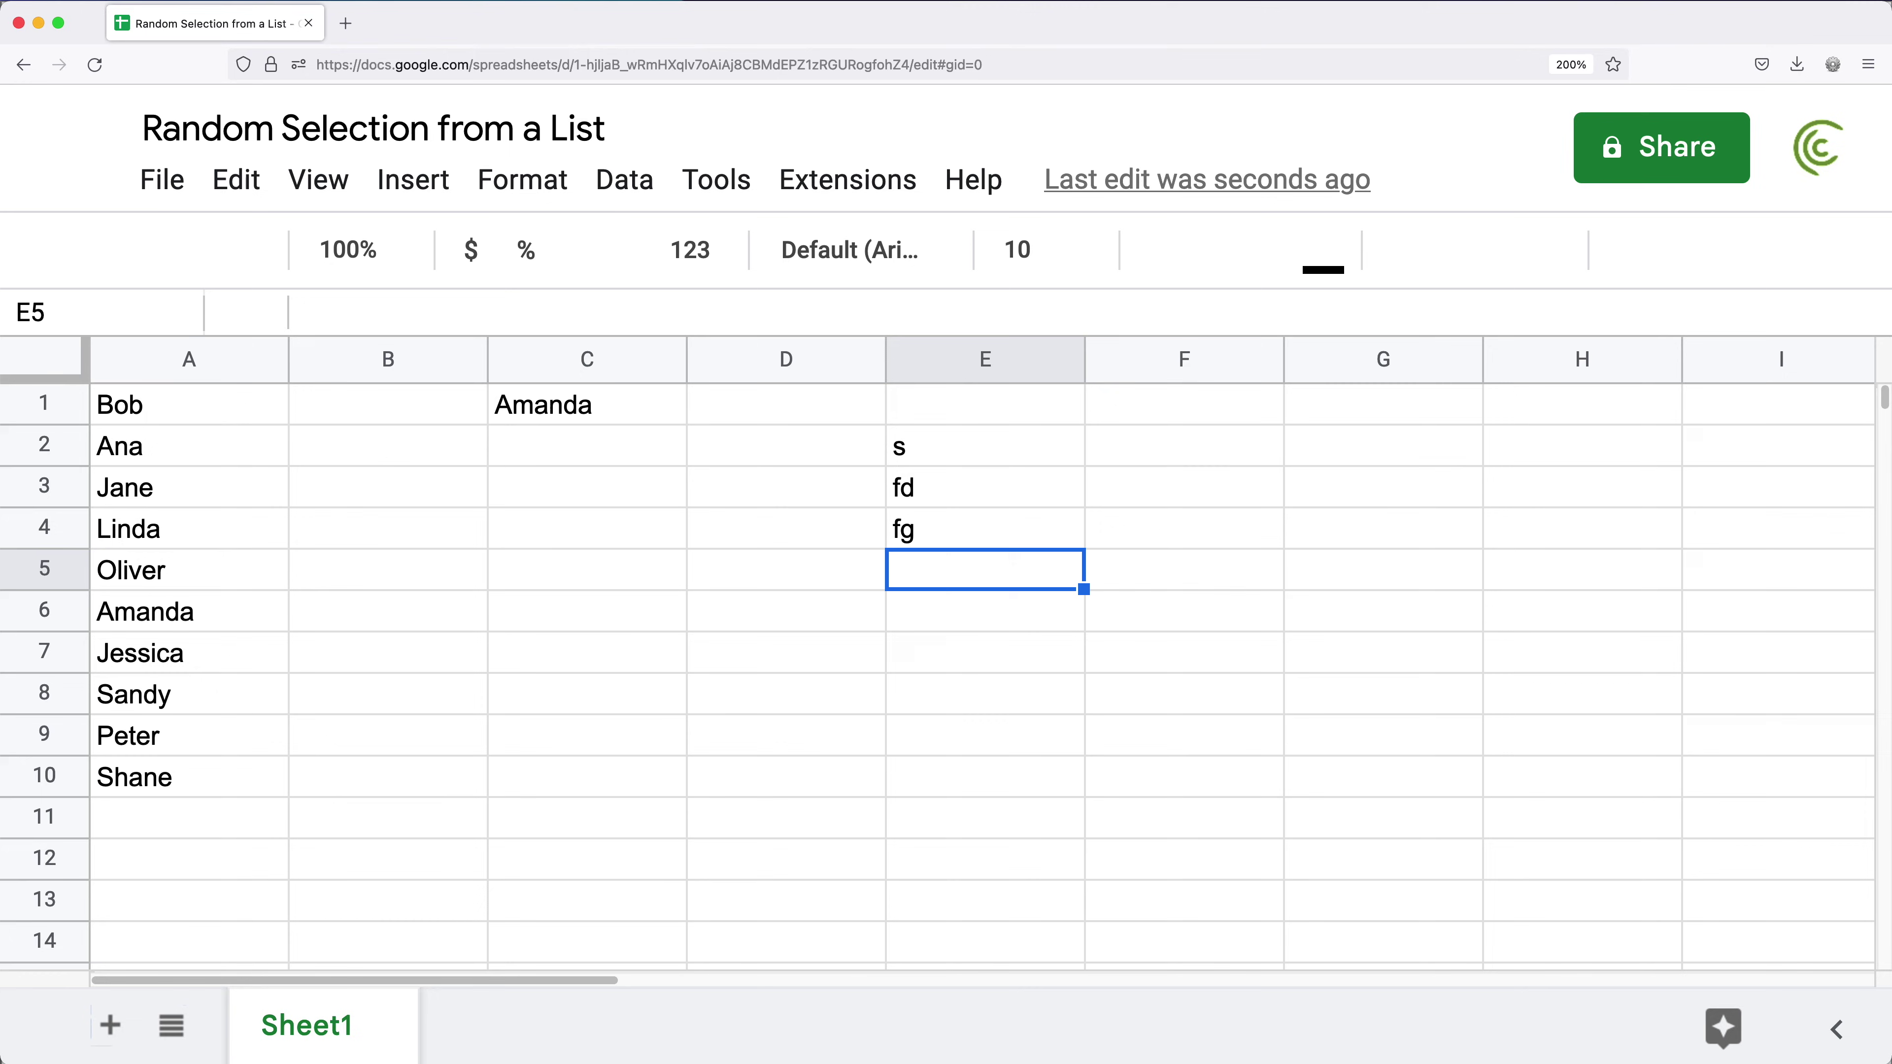
{"action": "double_click", "coordinate": [612, 410]}
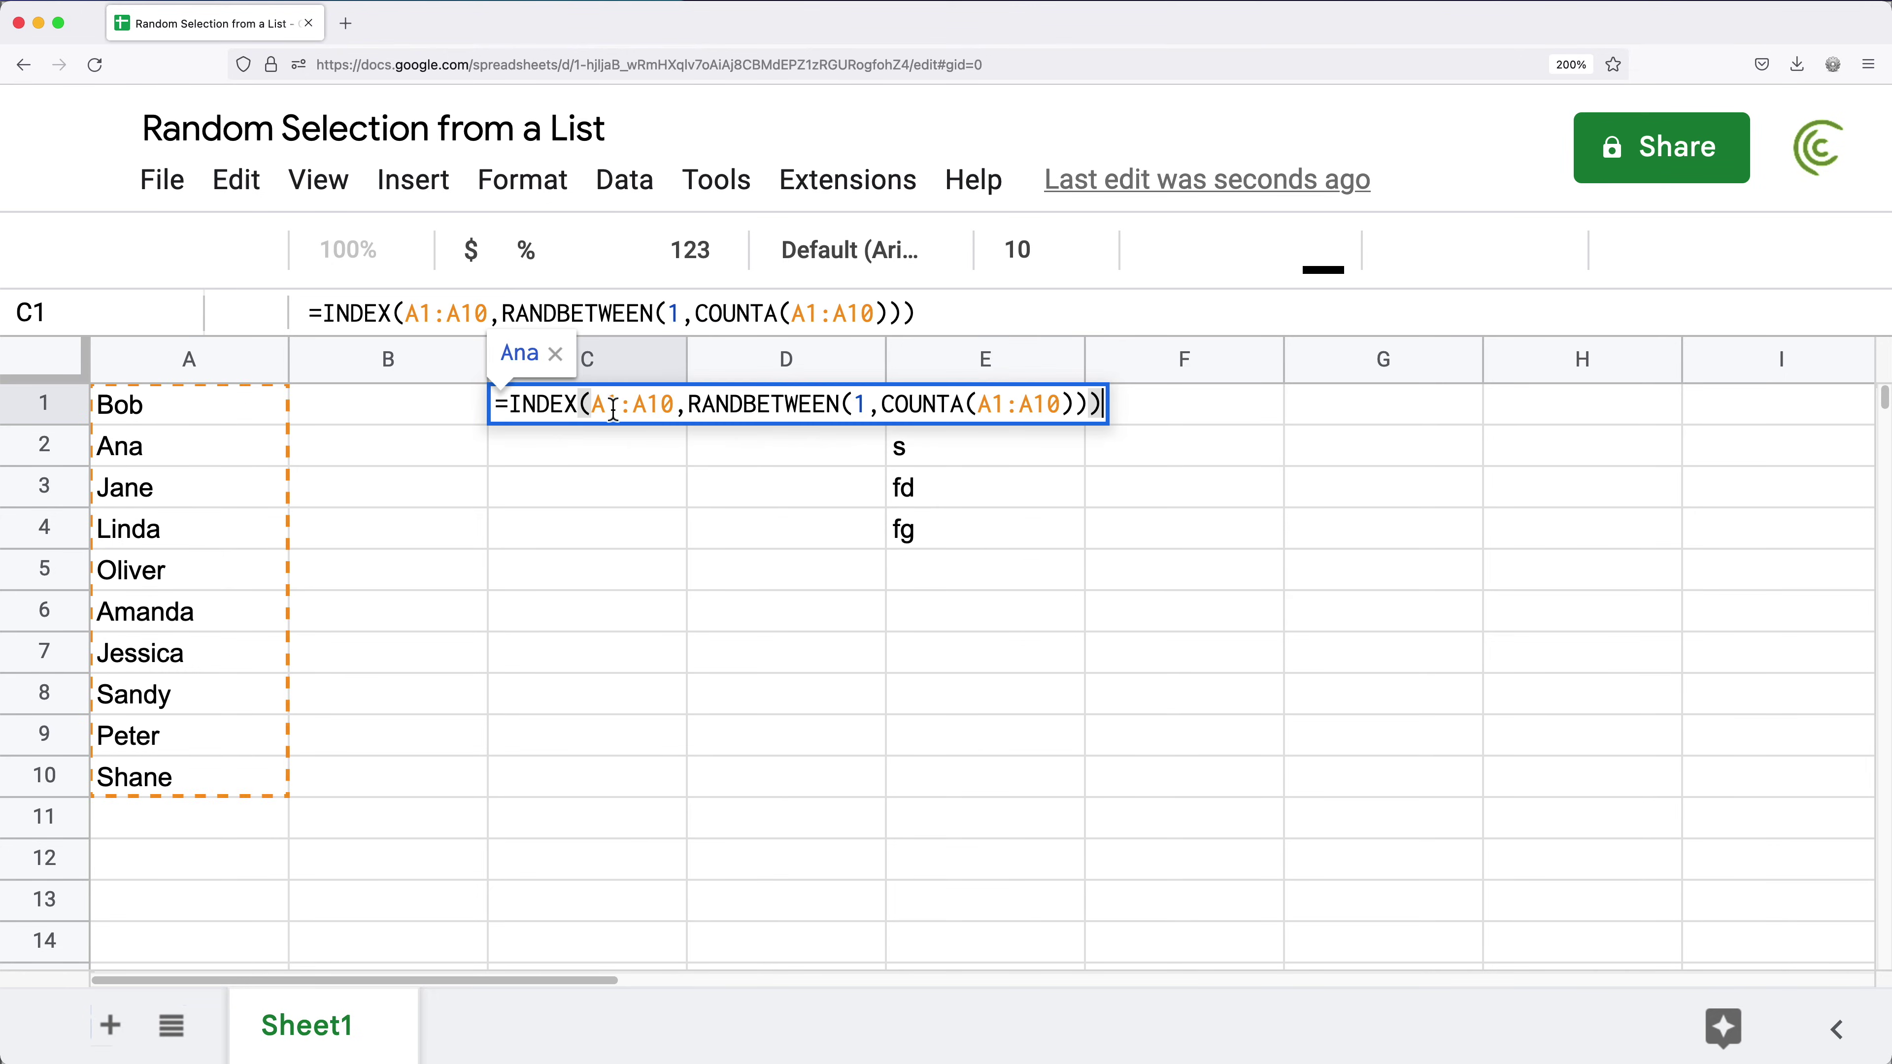
{"action": "left_click_drag", "start_coordinate": [496, 404], "coordinate": [1100, 413]}
{"action": "key", "text": "ctrl+c"}
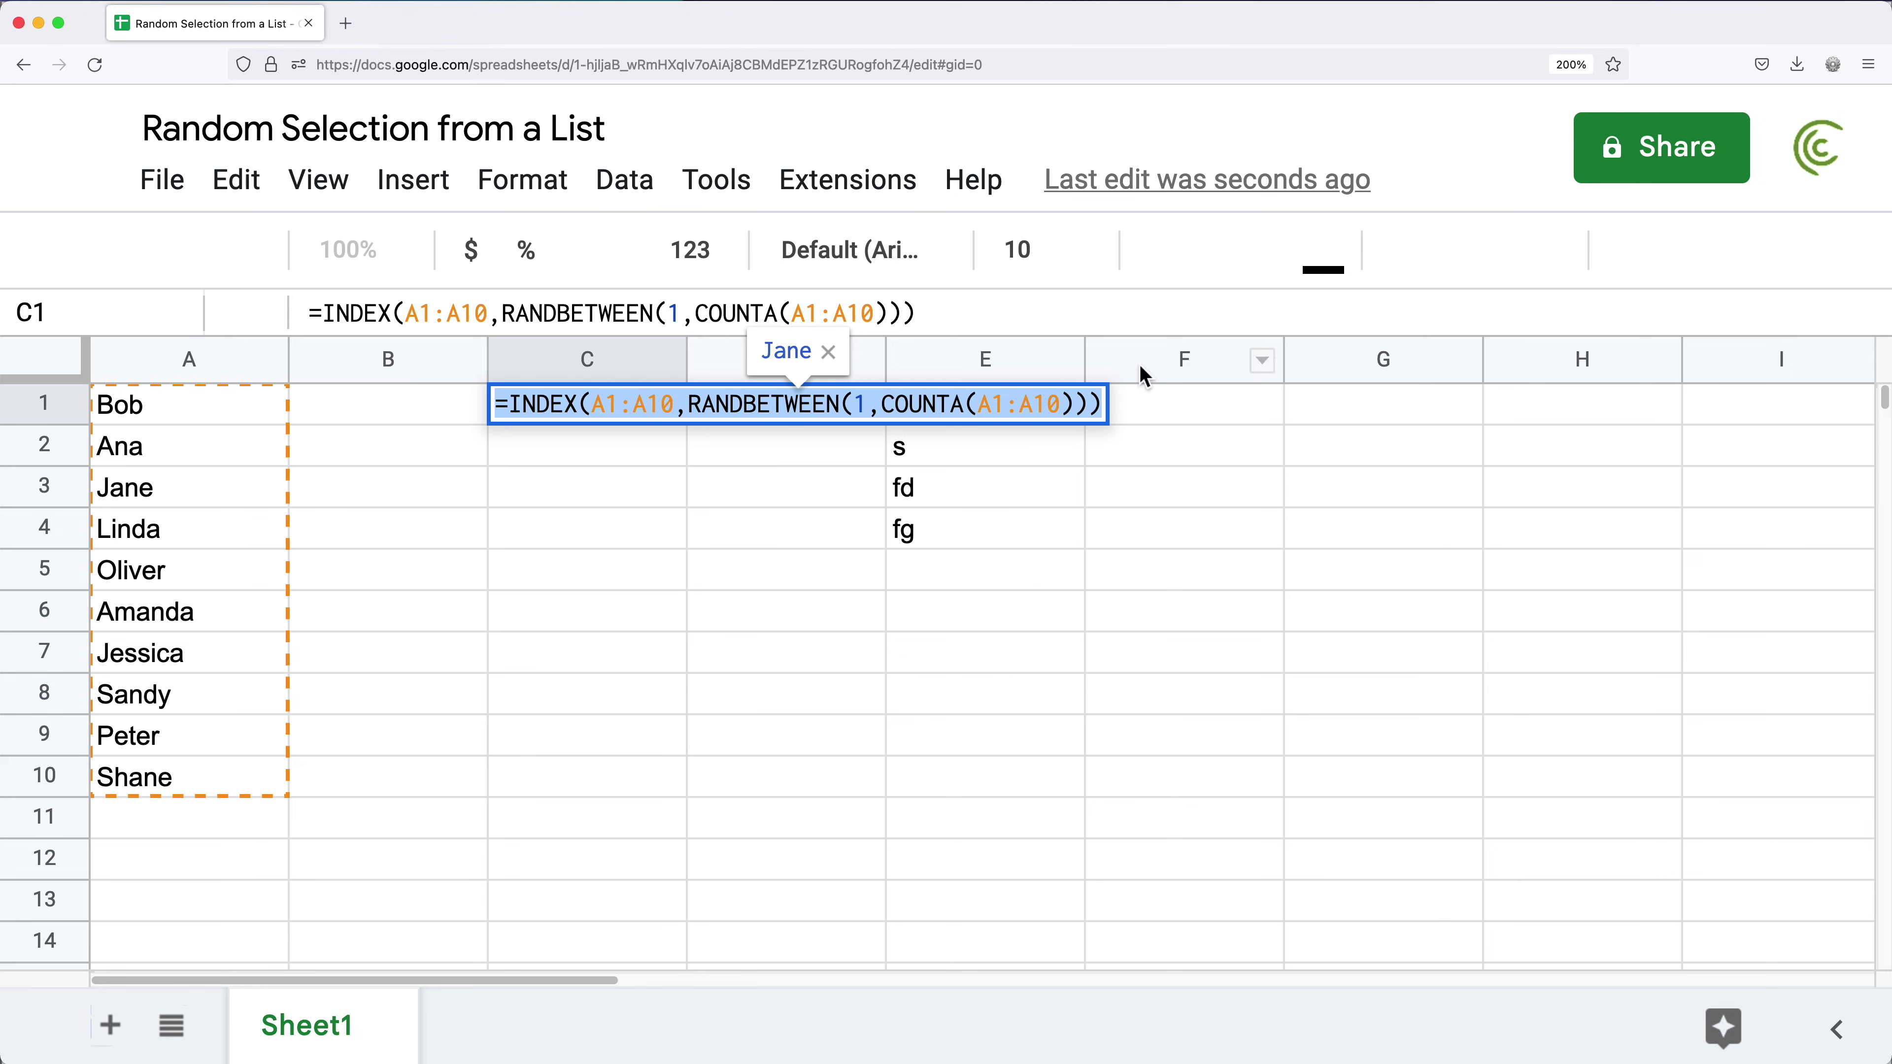
Paste the random-name formula into C1 in Excel and commit it.
{"action": "key", "text": "Escape"}
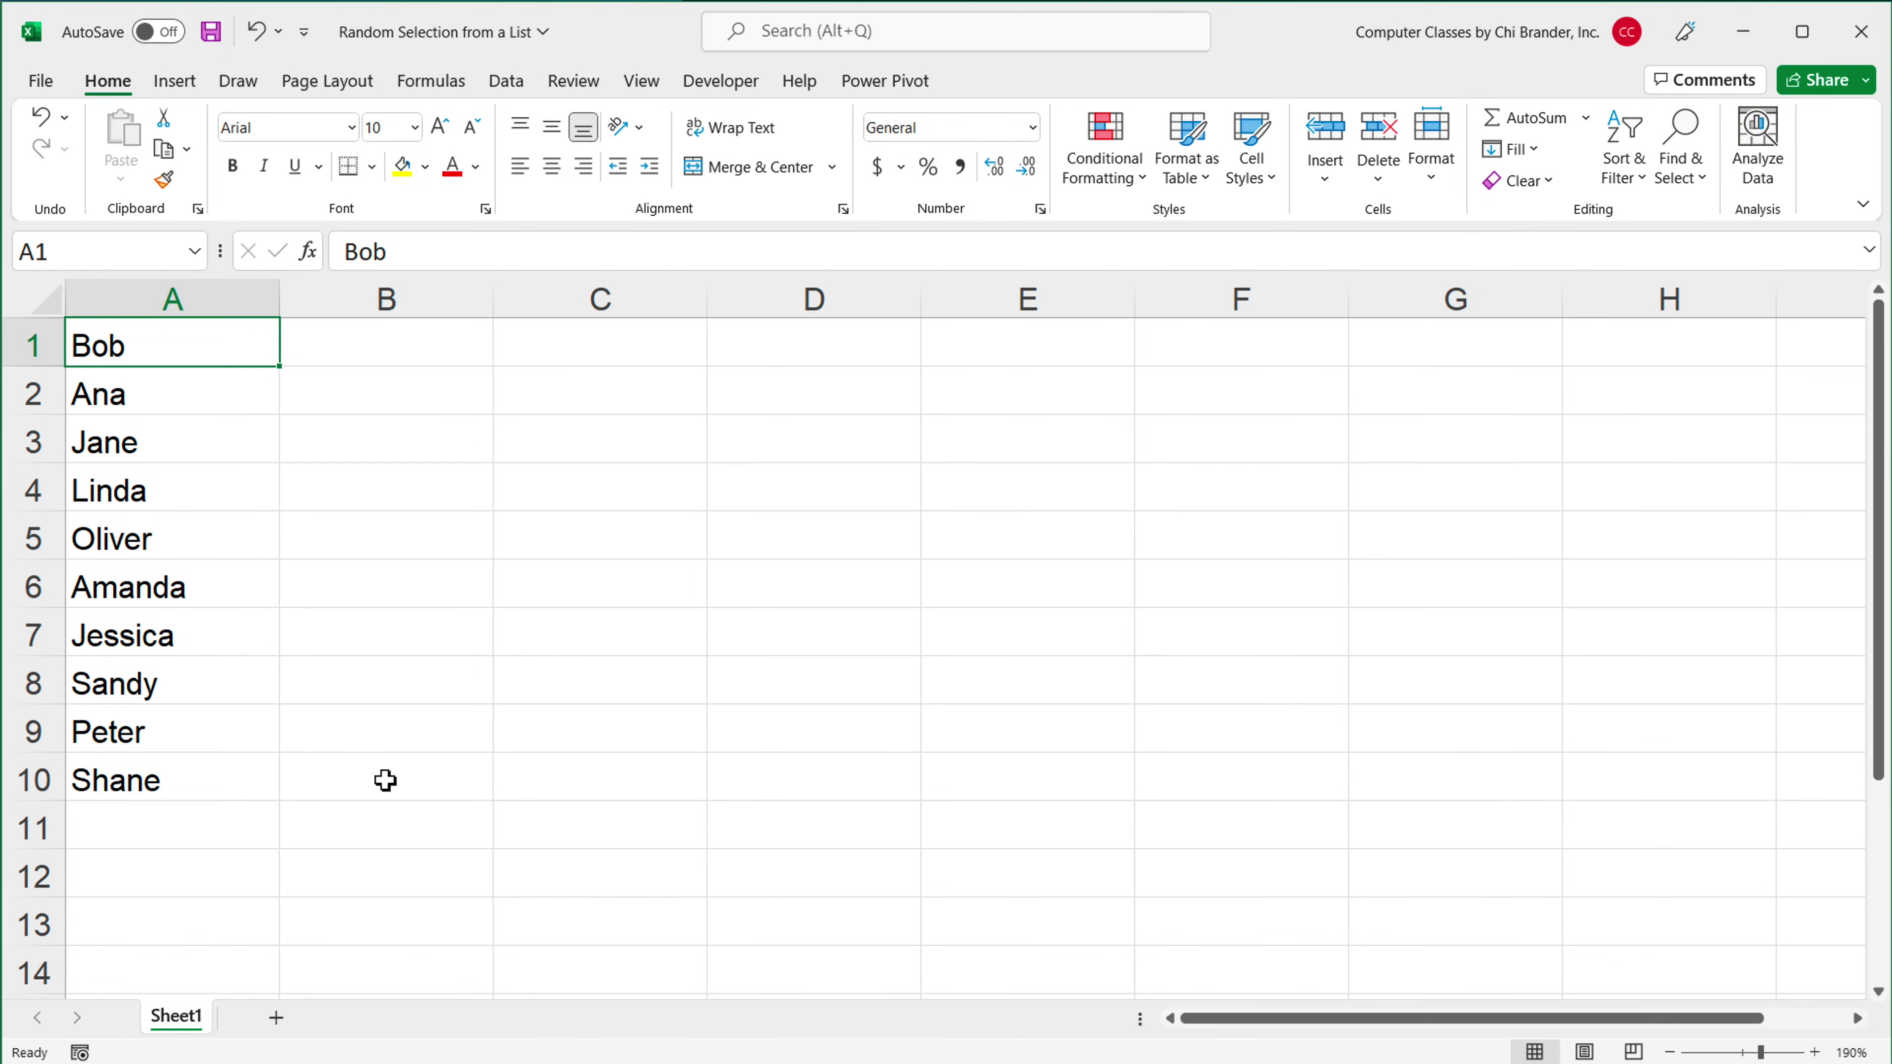
{"action": "left_click", "coordinate": [654, 358]}
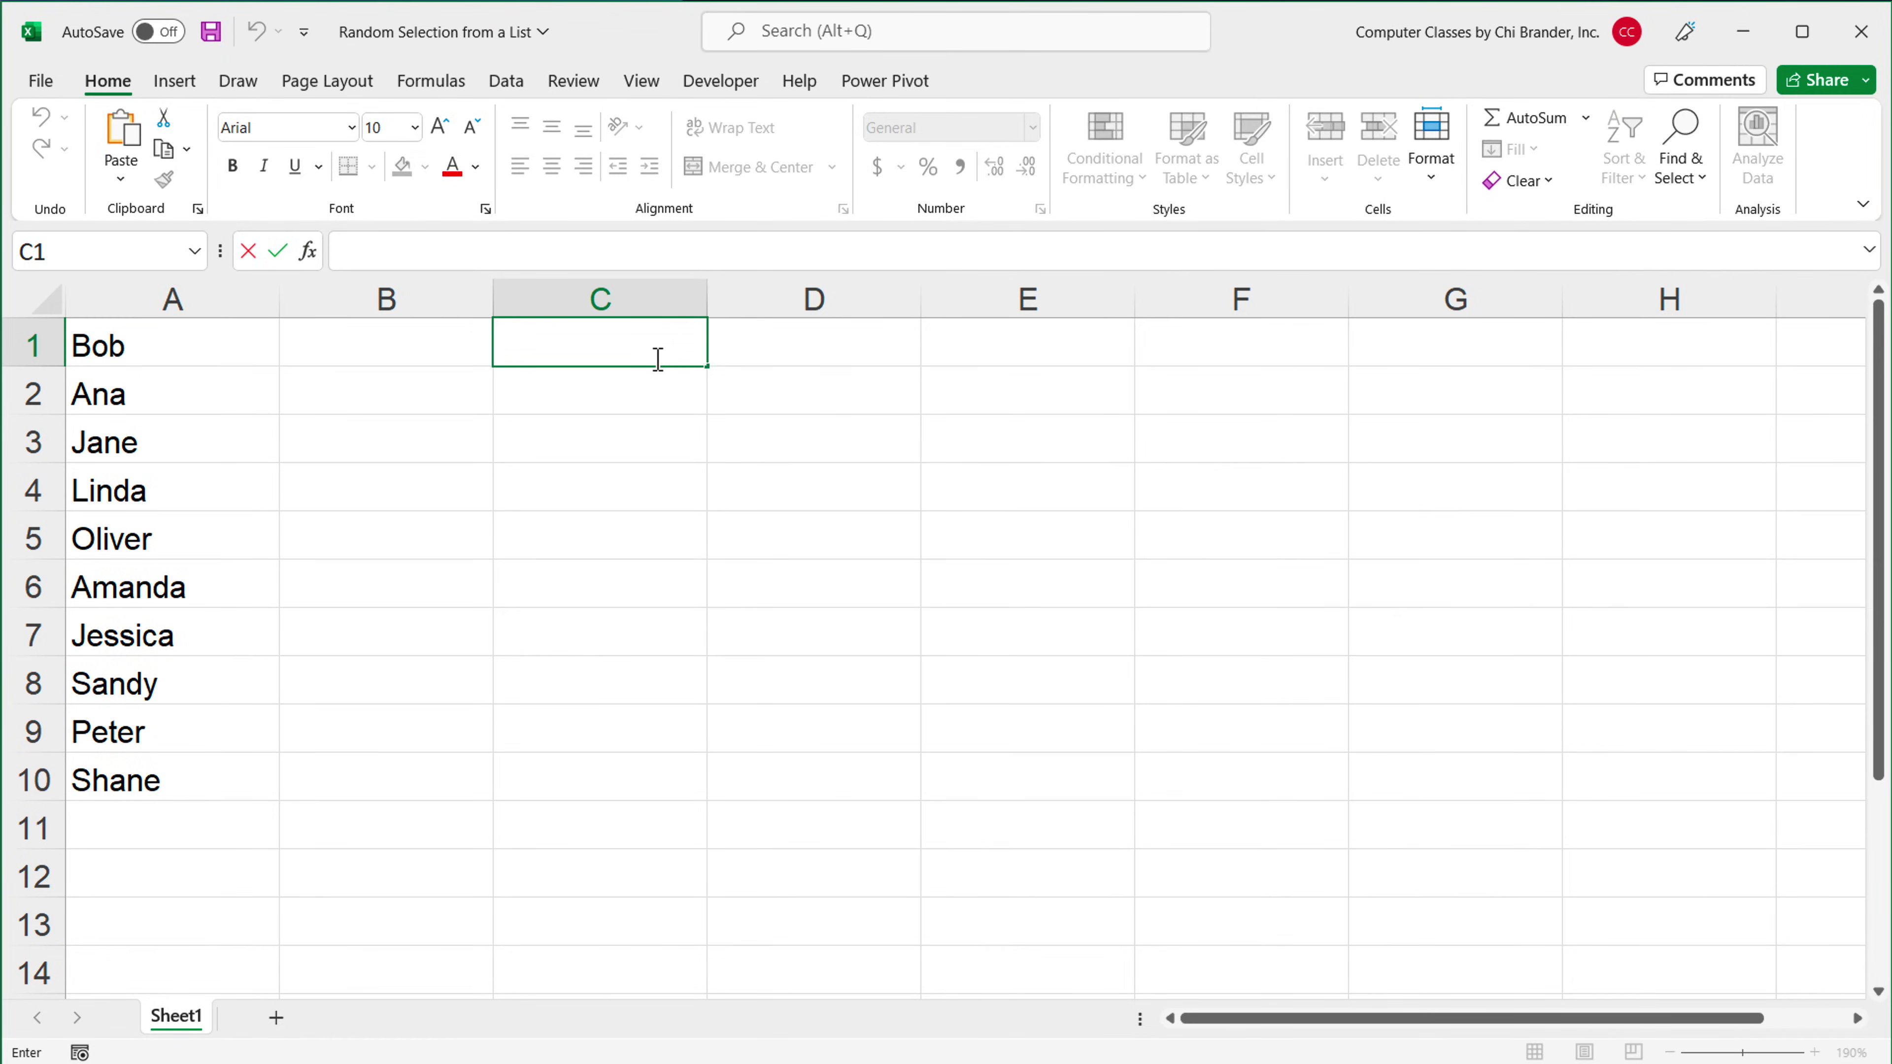
{"action": "key", "text": "ctrl+v"}
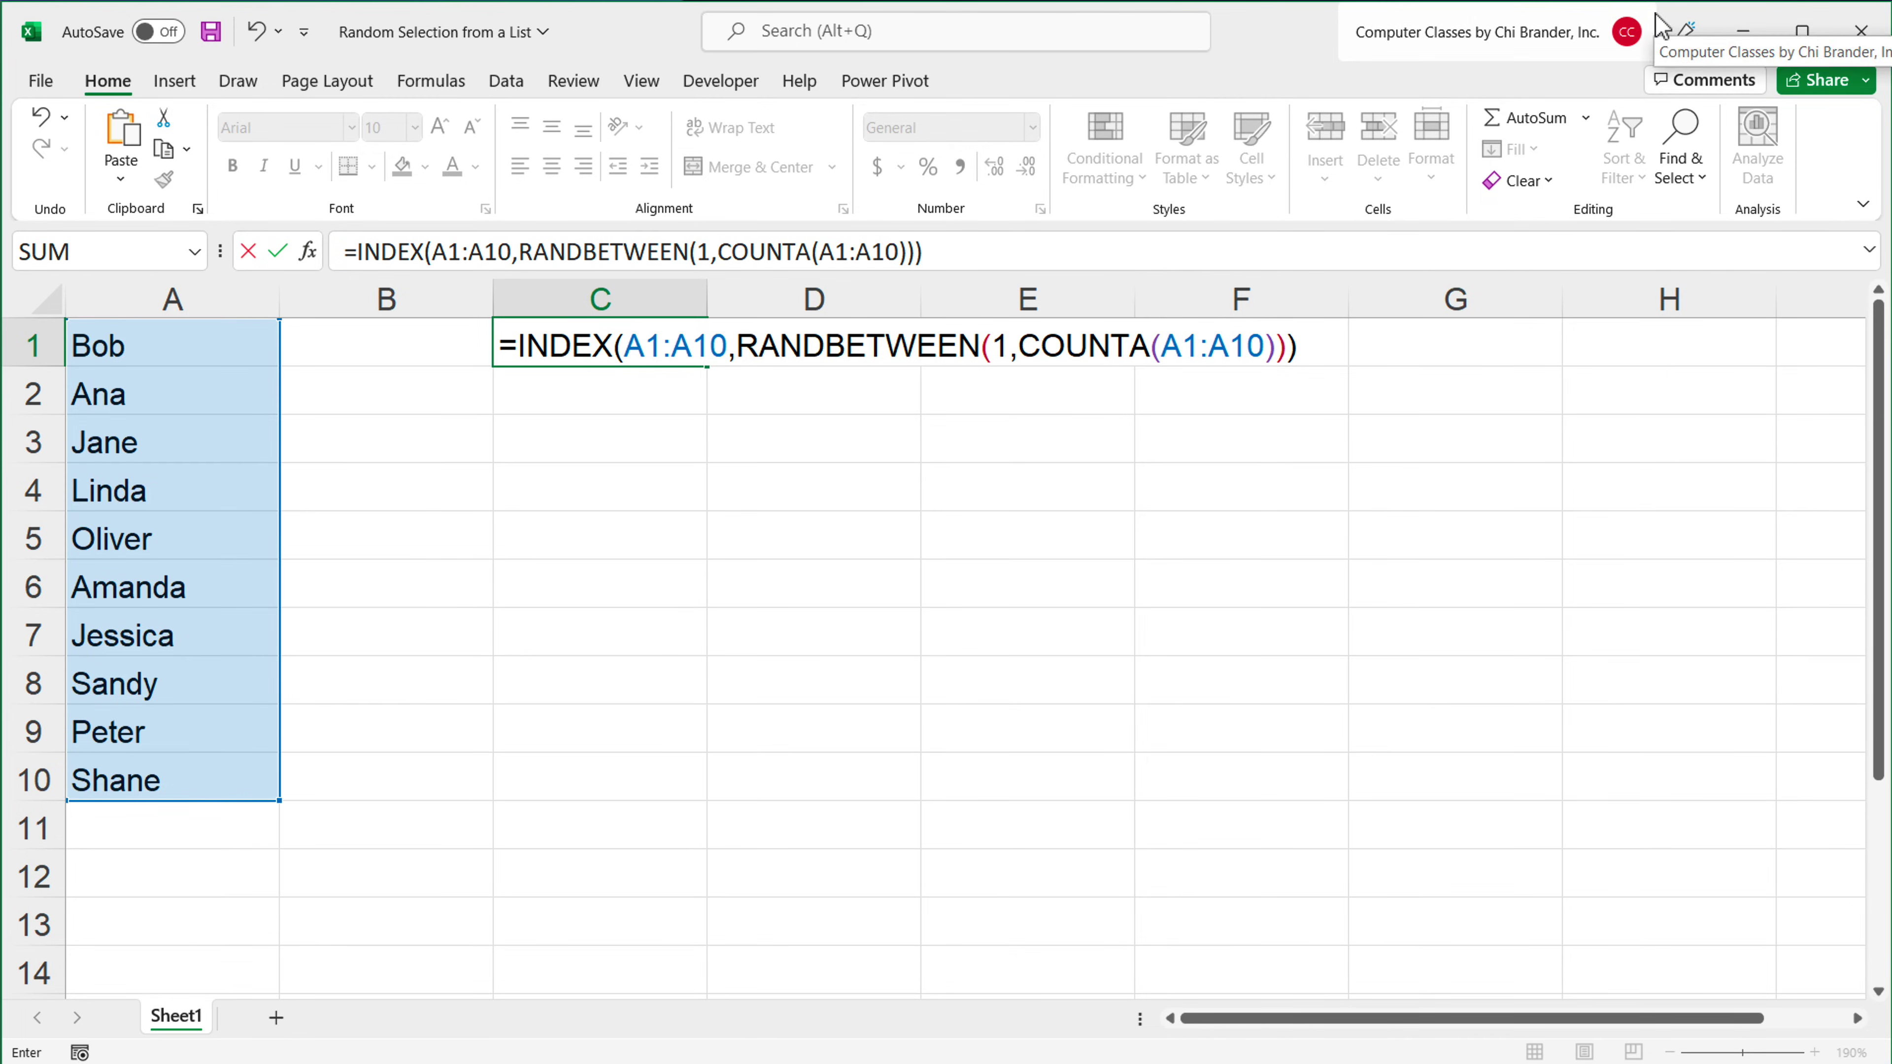
{"action": "key", "text": "Return"}
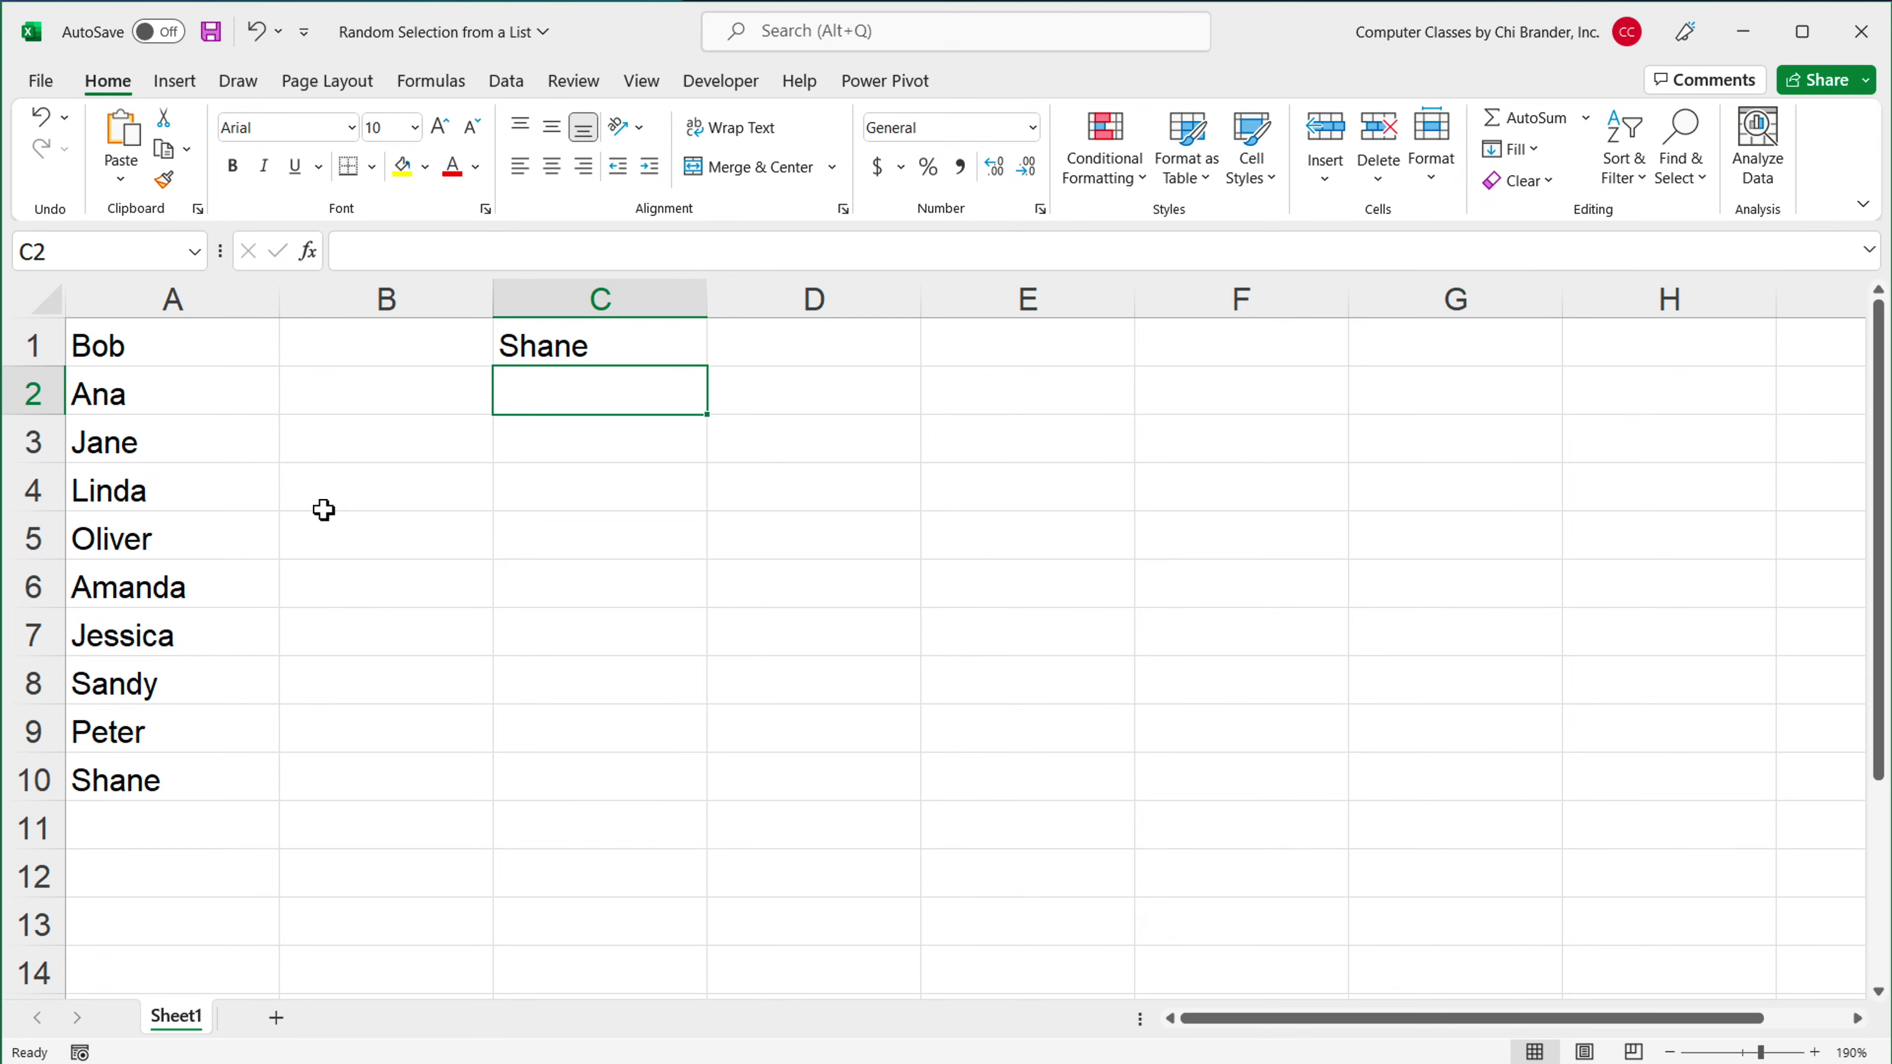
Enter test values 45 and 56 in D4:D5 to see C1 change, then clear them.
{"action": "left_click", "coordinate": [831, 484]}
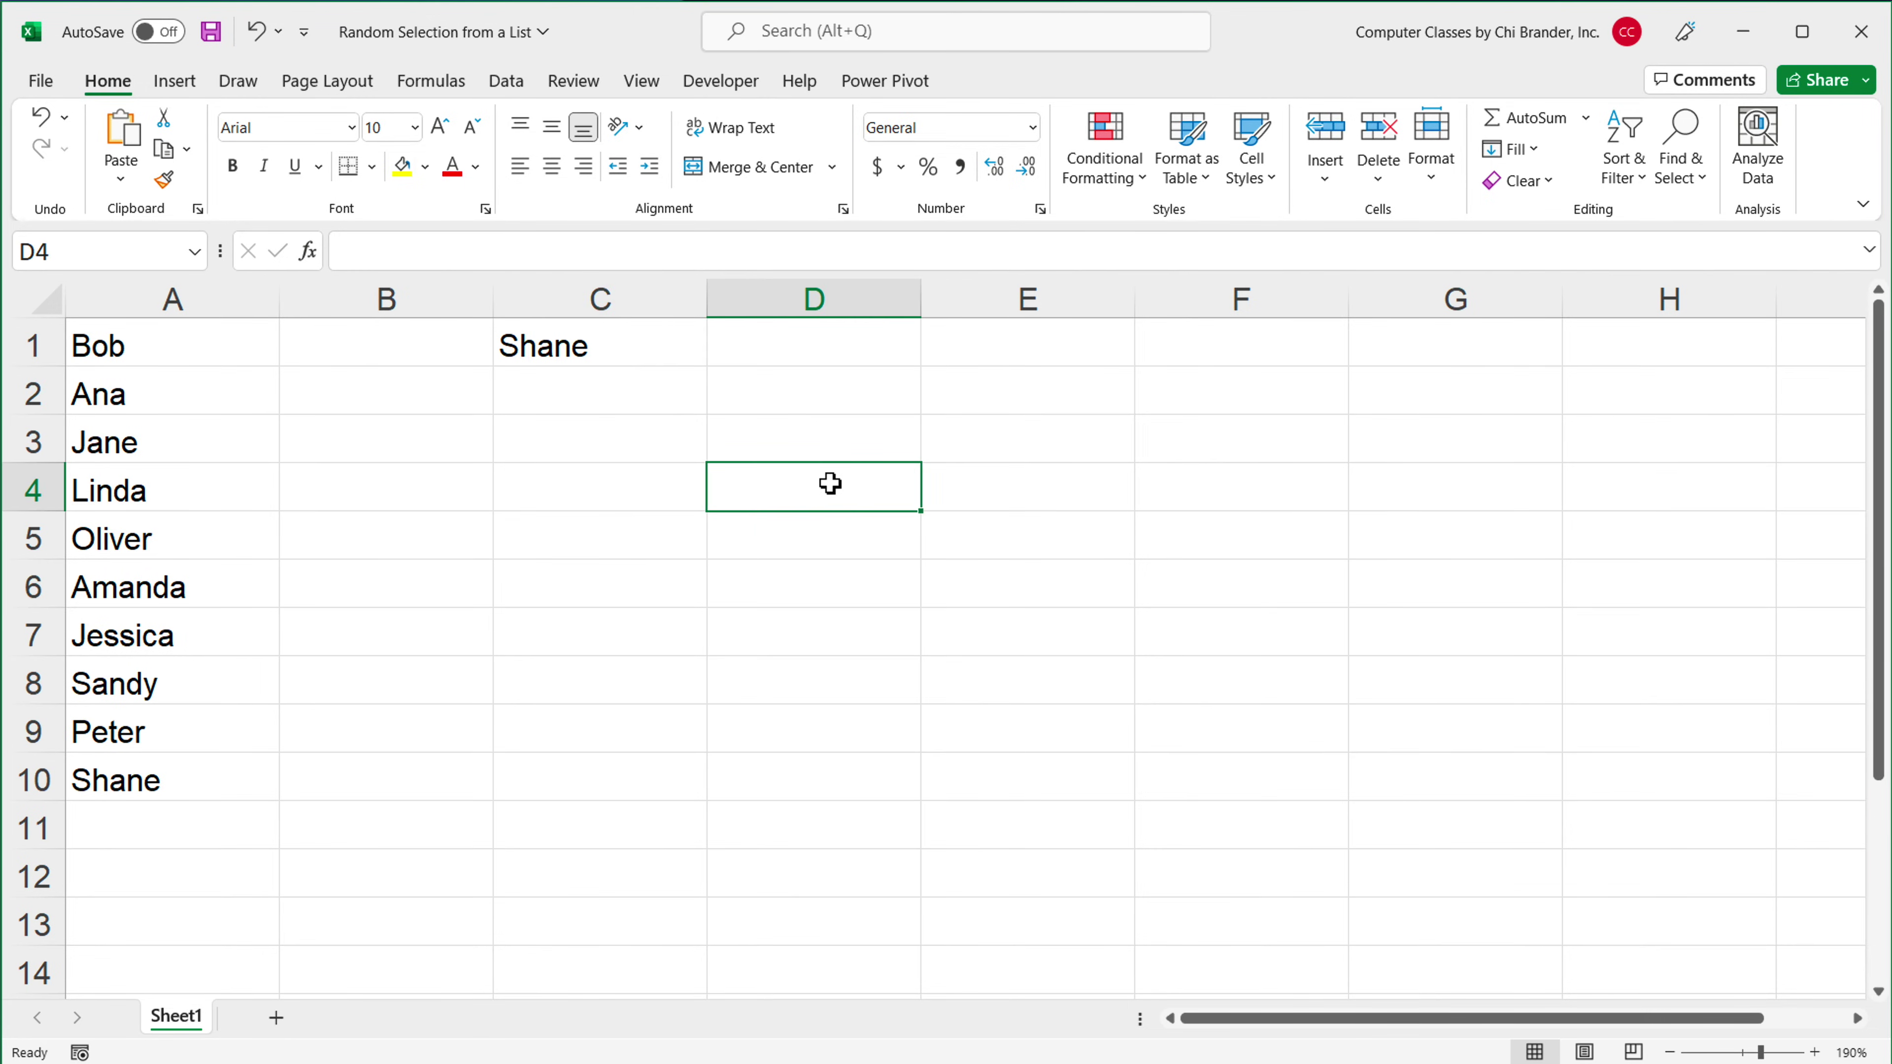
{"action": "type", "text": "45"}
{"action": "key", "text": "Return"}
{"action": "type", "text": "56"}
{"action": "key", "text": "Return"}
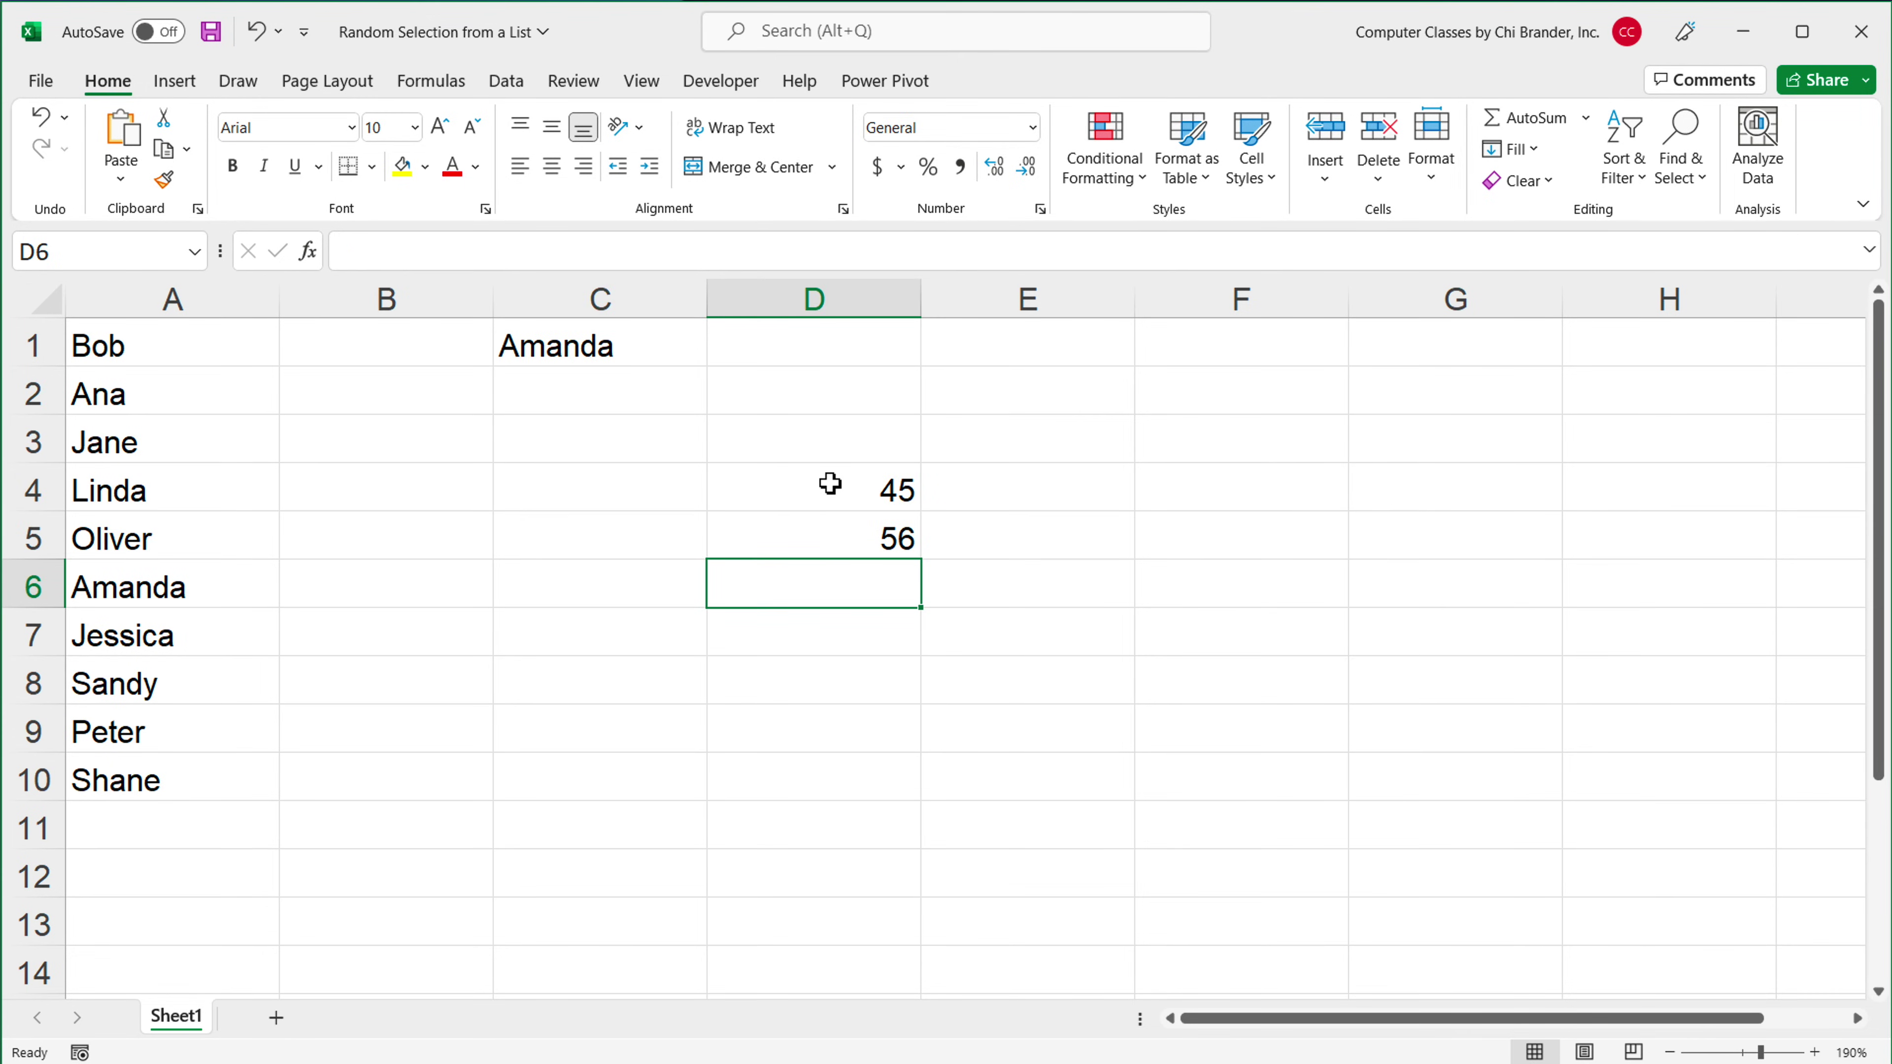
{"action": "left_click_drag", "start_coordinate": [832, 495], "coordinate": [842, 560]}
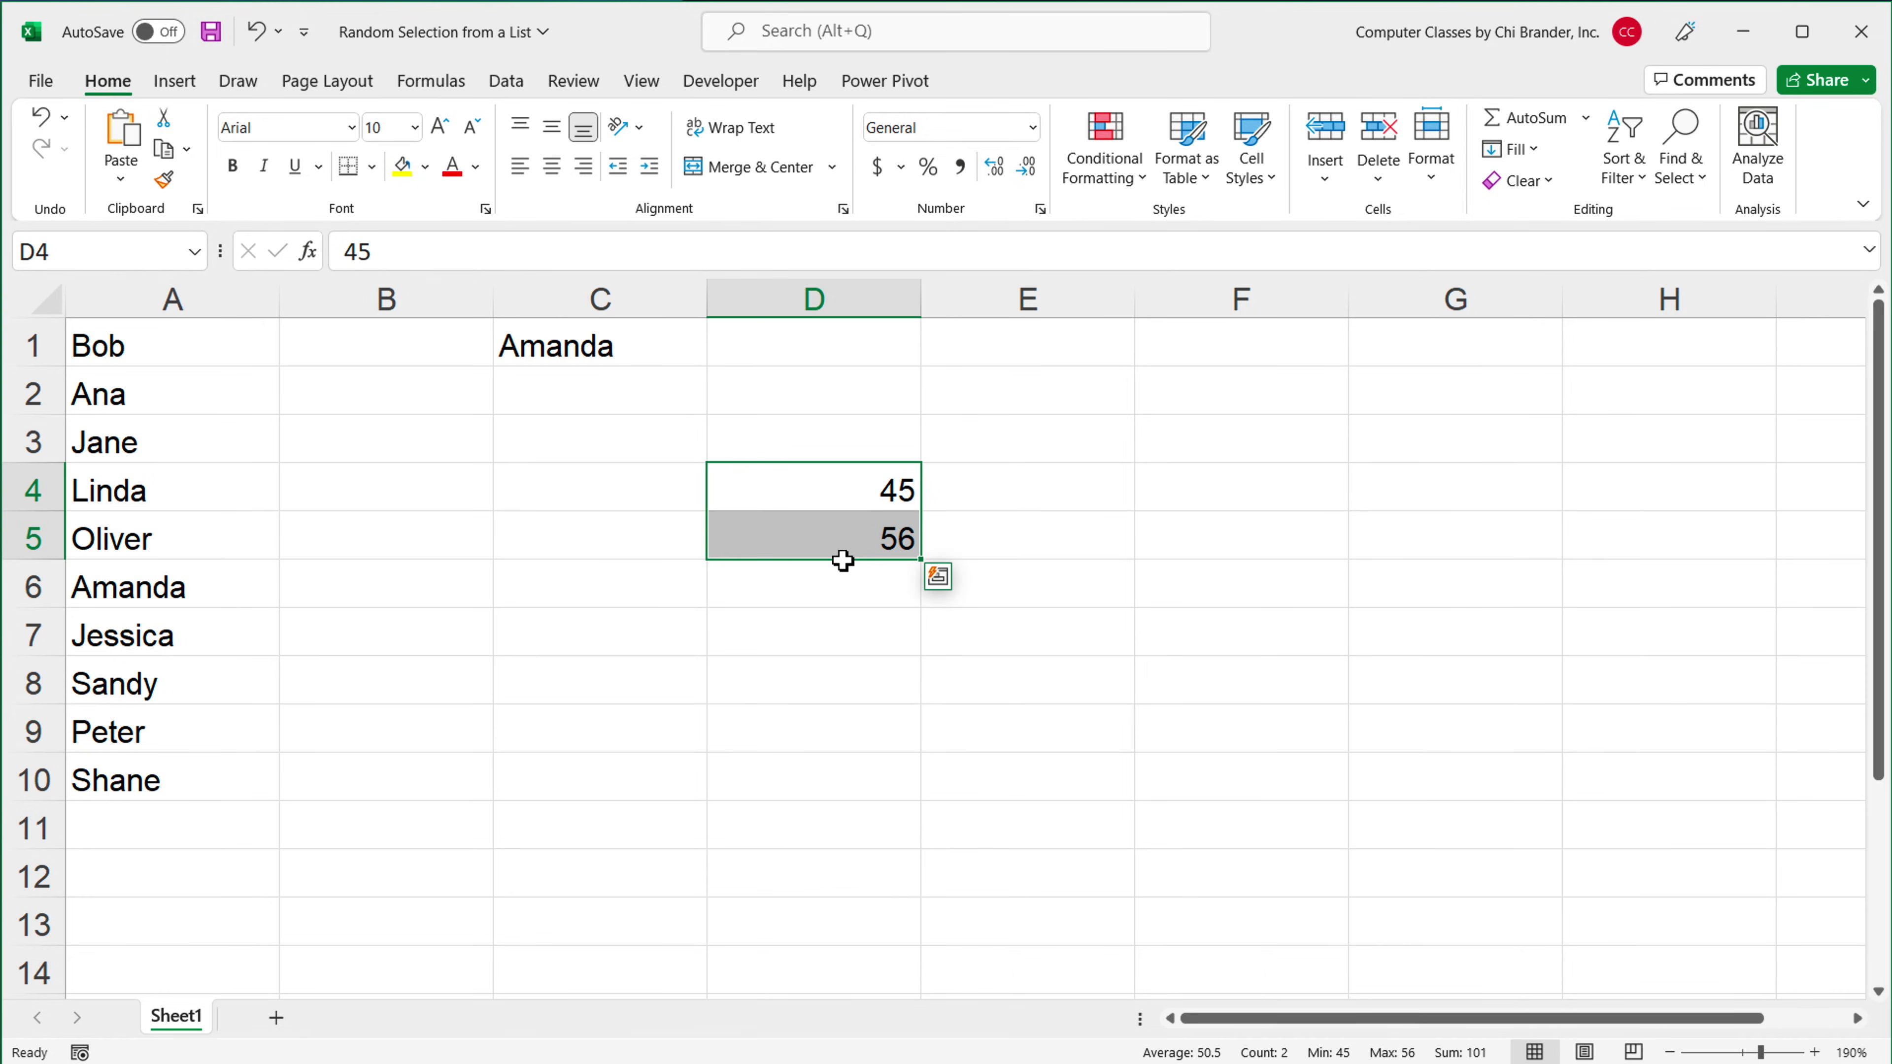
{"action": "key", "text": "Delete"}
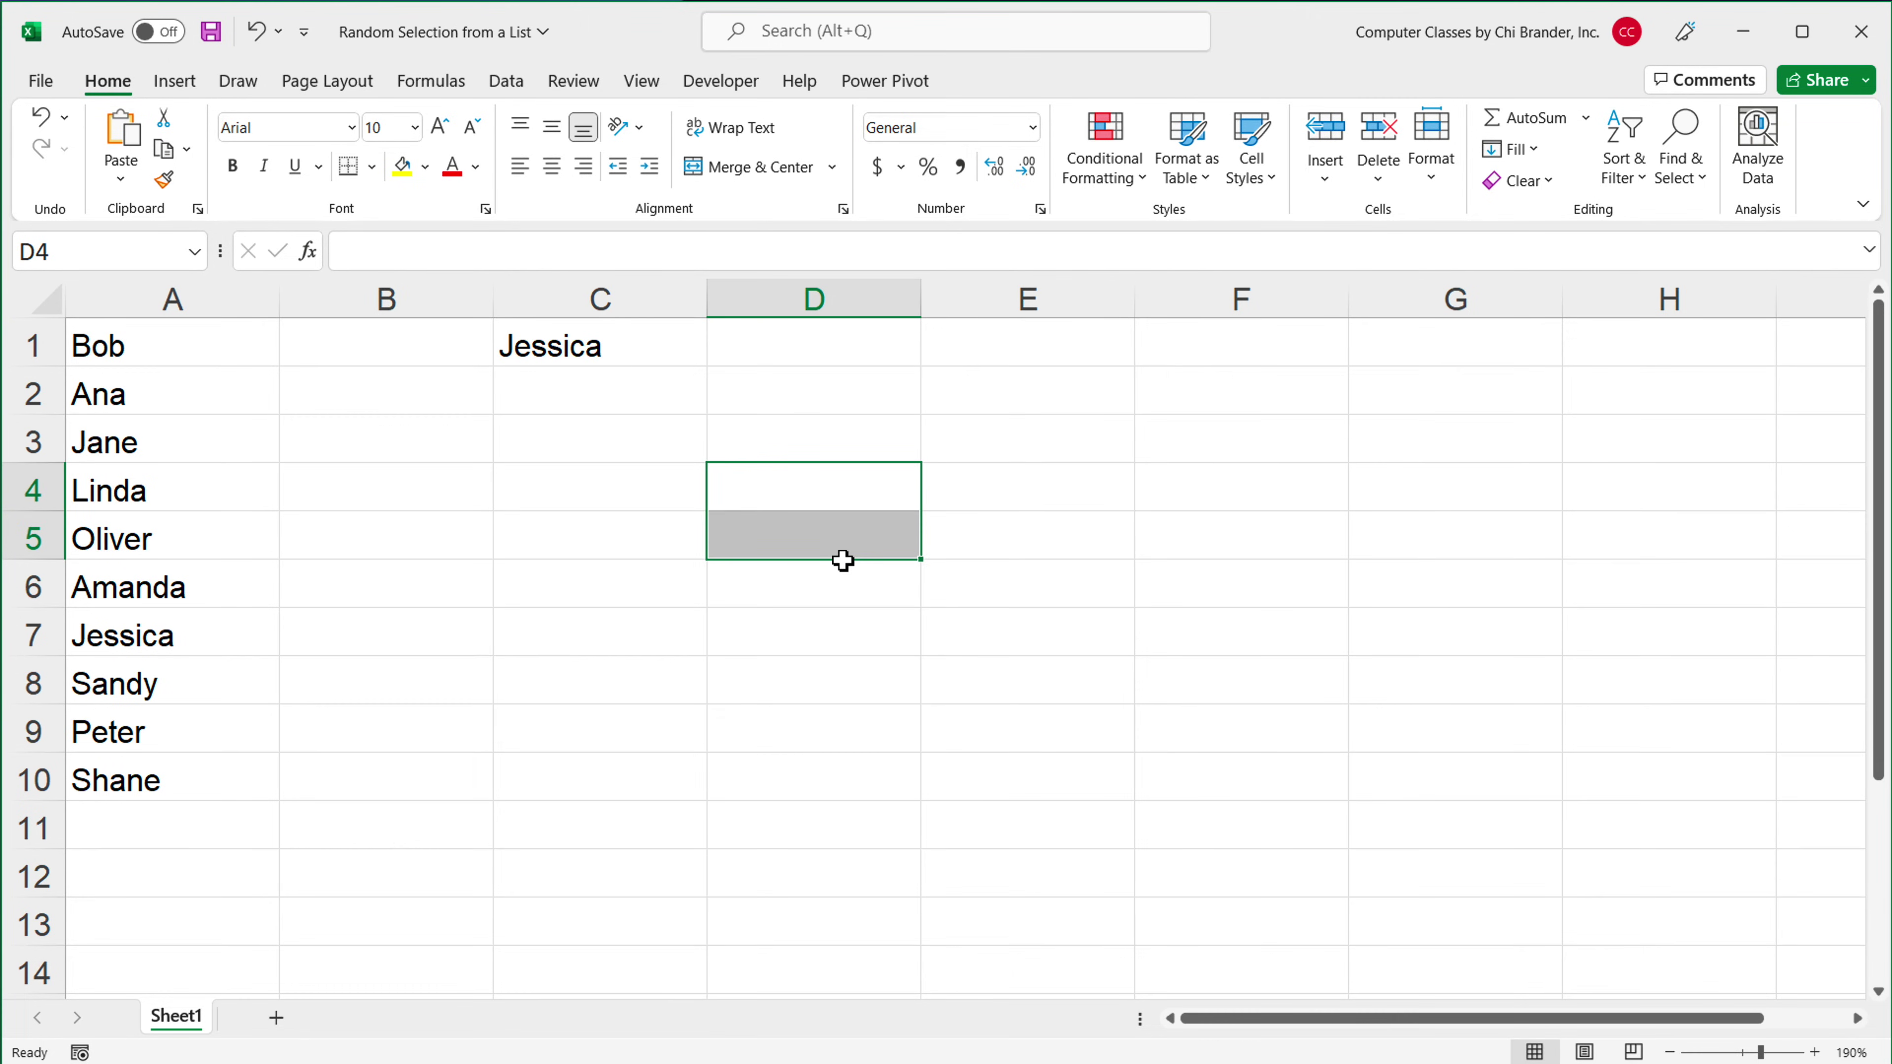
Enter test values 34 and 45 in D3:D4, watch C1 change, then delete them.
{"action": "left_click", "coordinate": [698, 449]}
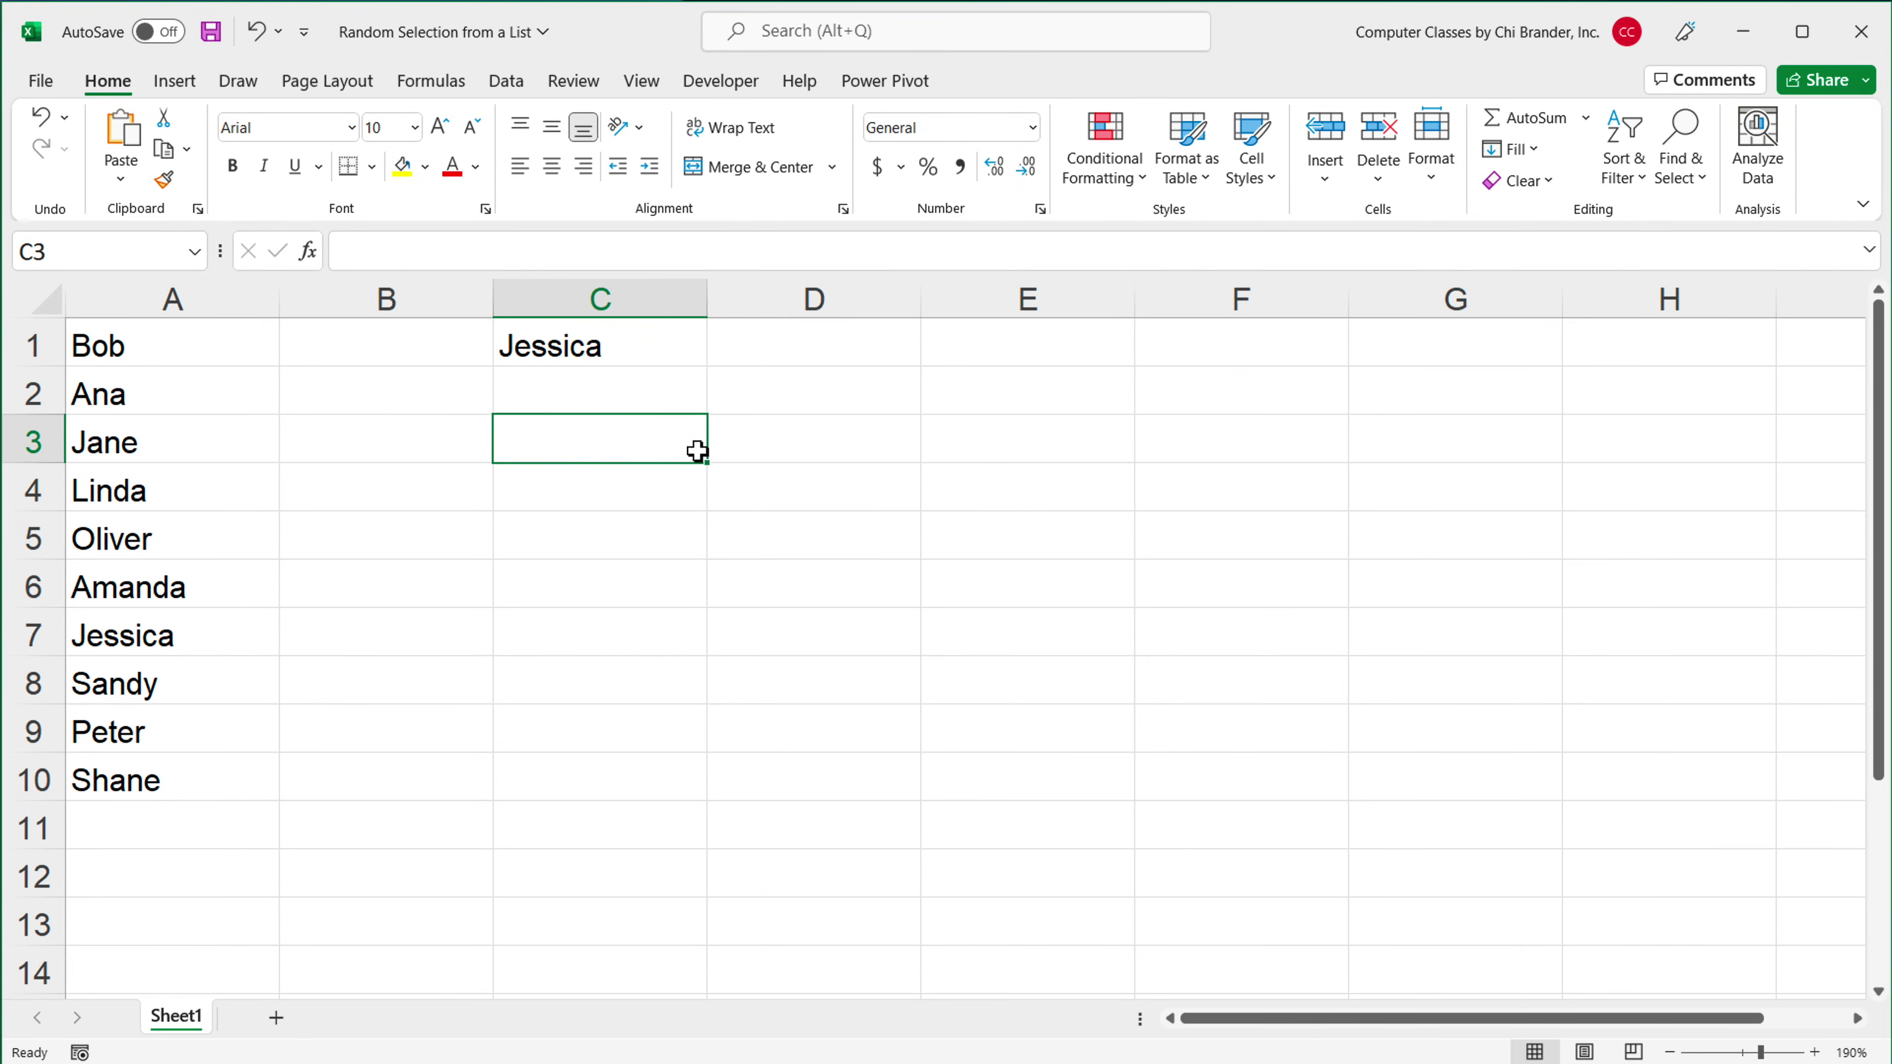
{"action": "left_click", "coordinate": [819, 453]}
{"action": "type", "text": "34"}
{"action": "left_click", "coordinate": [808, 486]}
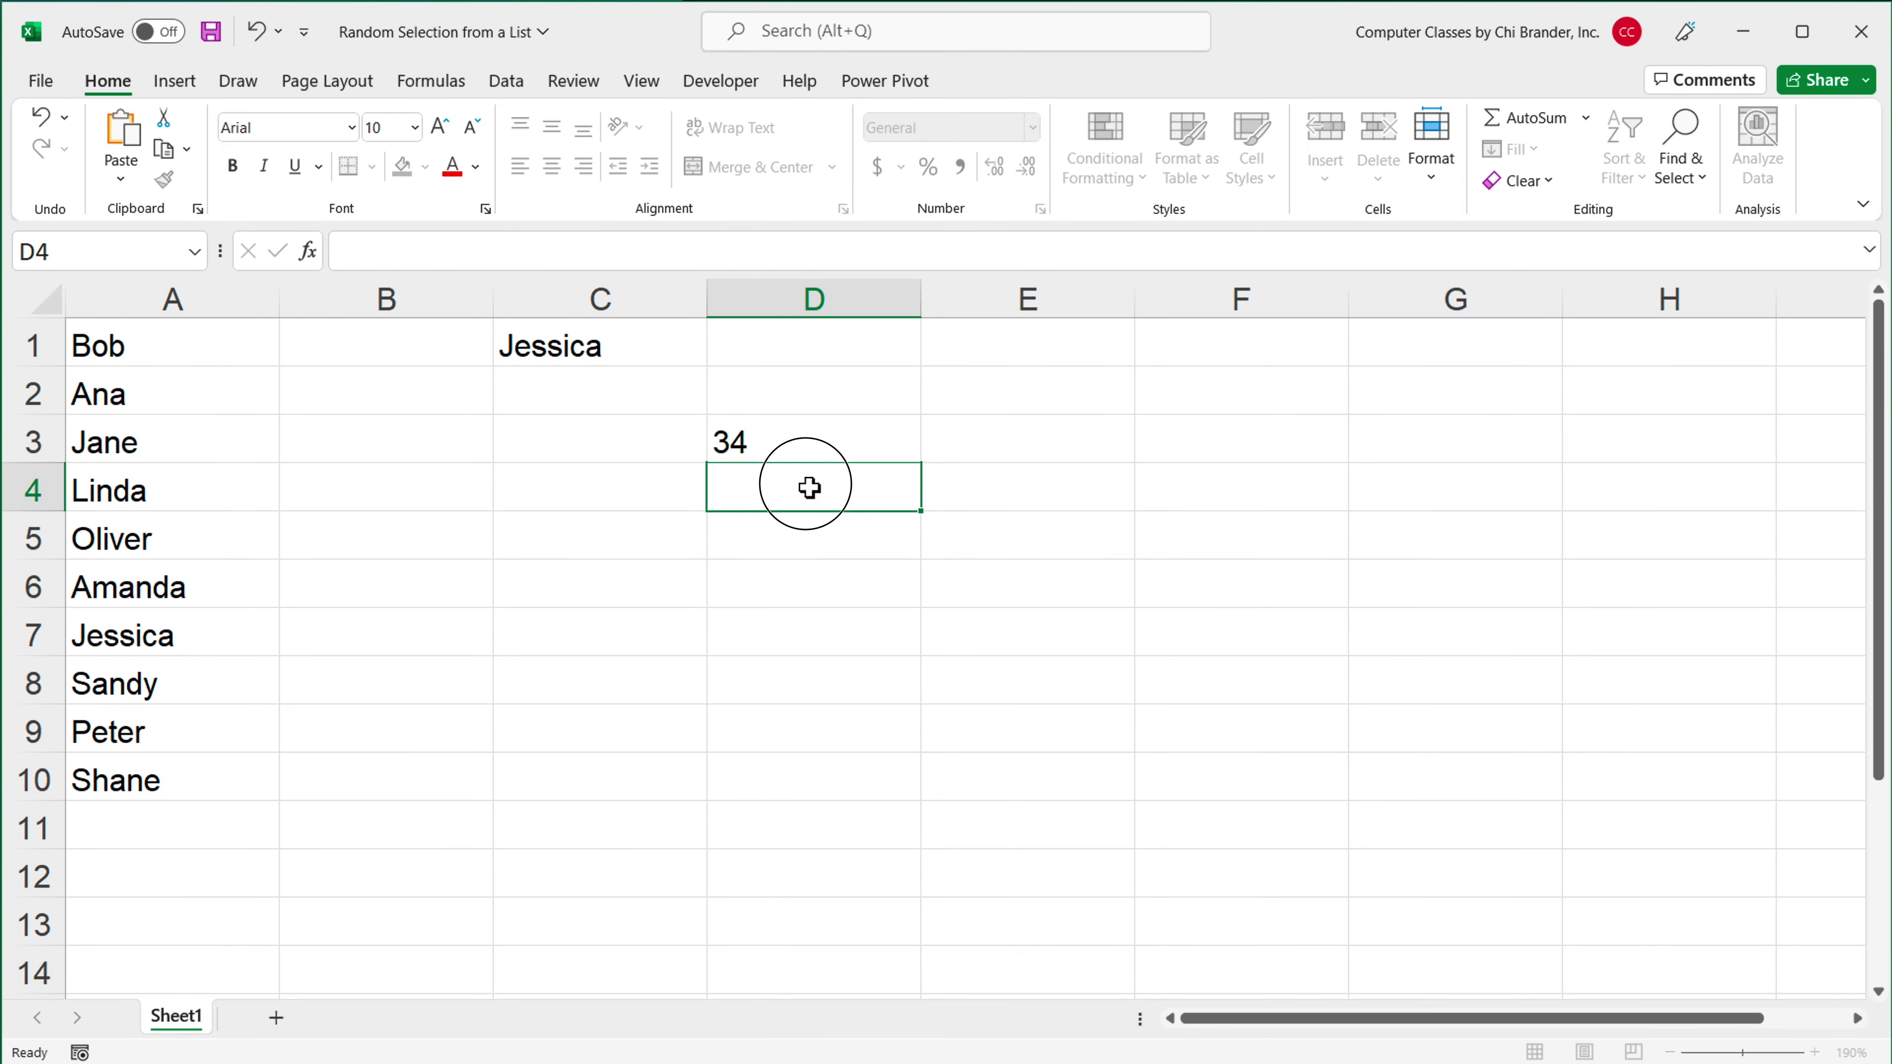
{"action": "type", "text": "45"}
{"action": "left_click", "coordinate": [810, 565]}
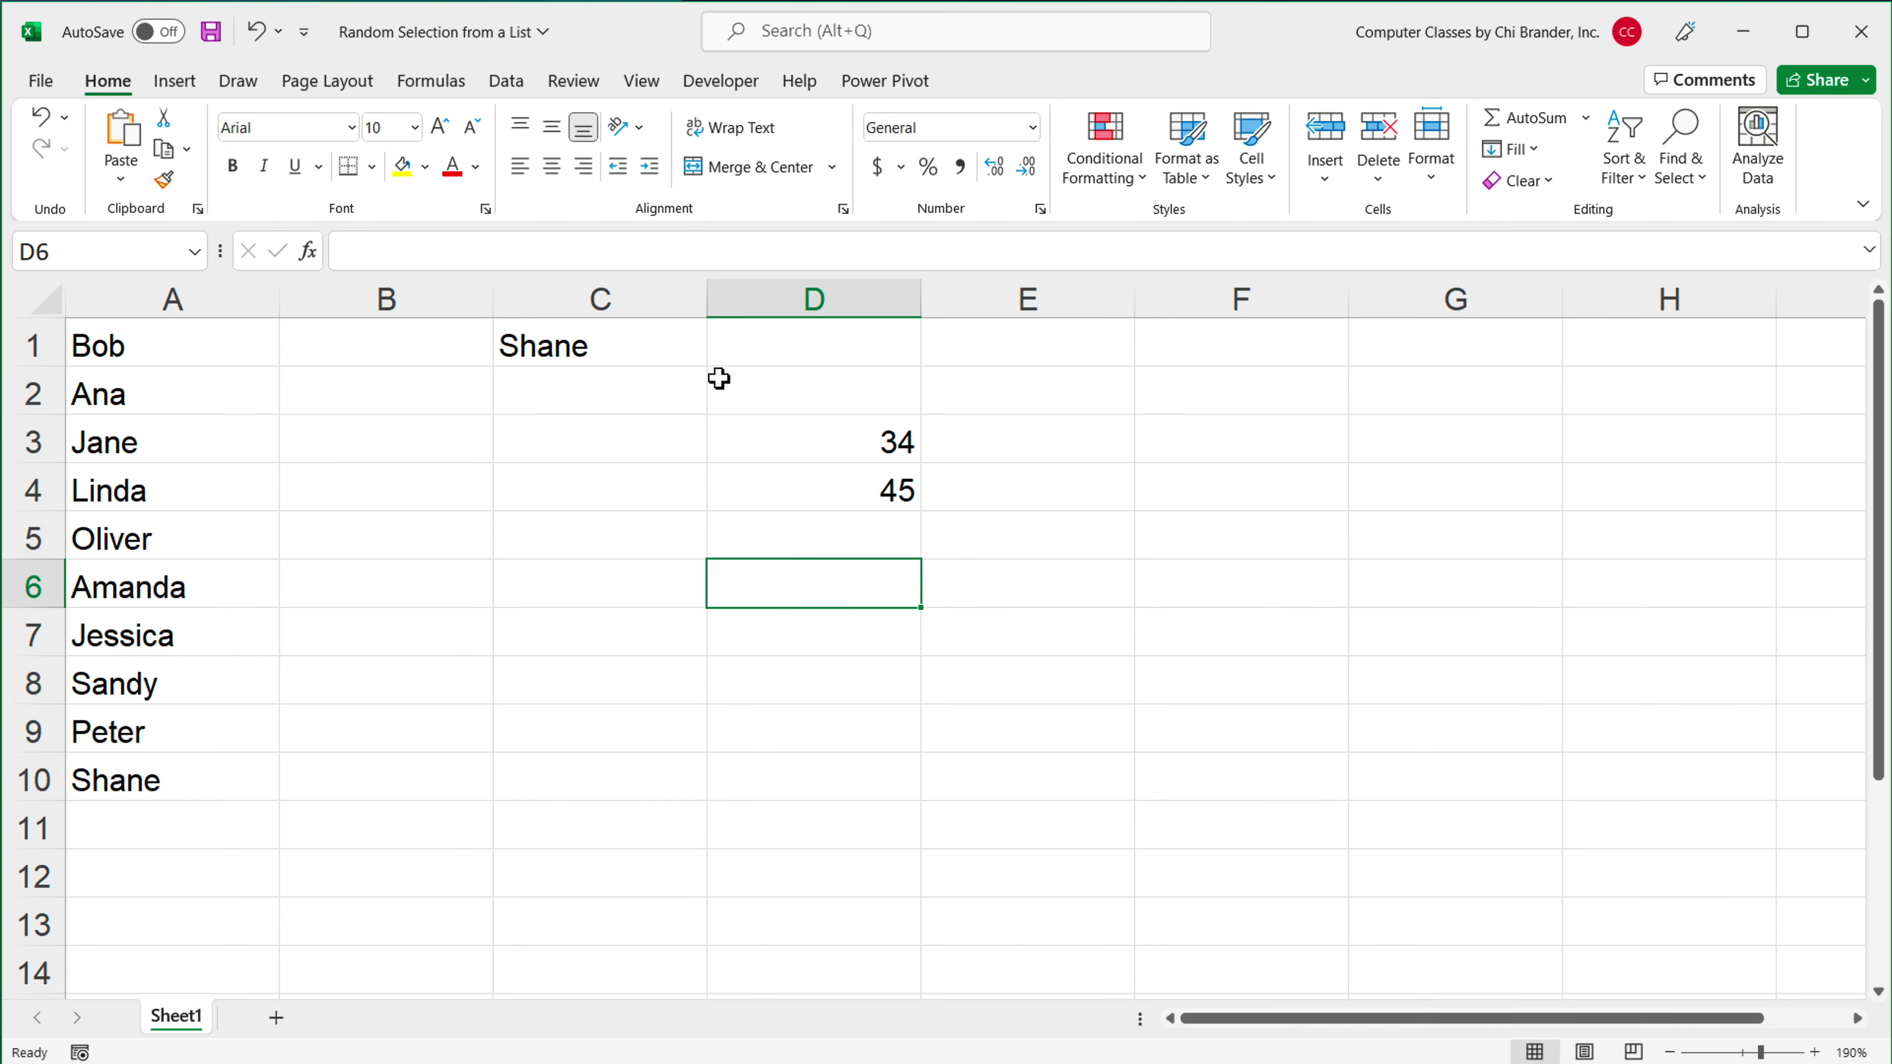
{"action": "left_click_drag", "start_coordinate": [880, 436], "coordinate": [875, 497]}
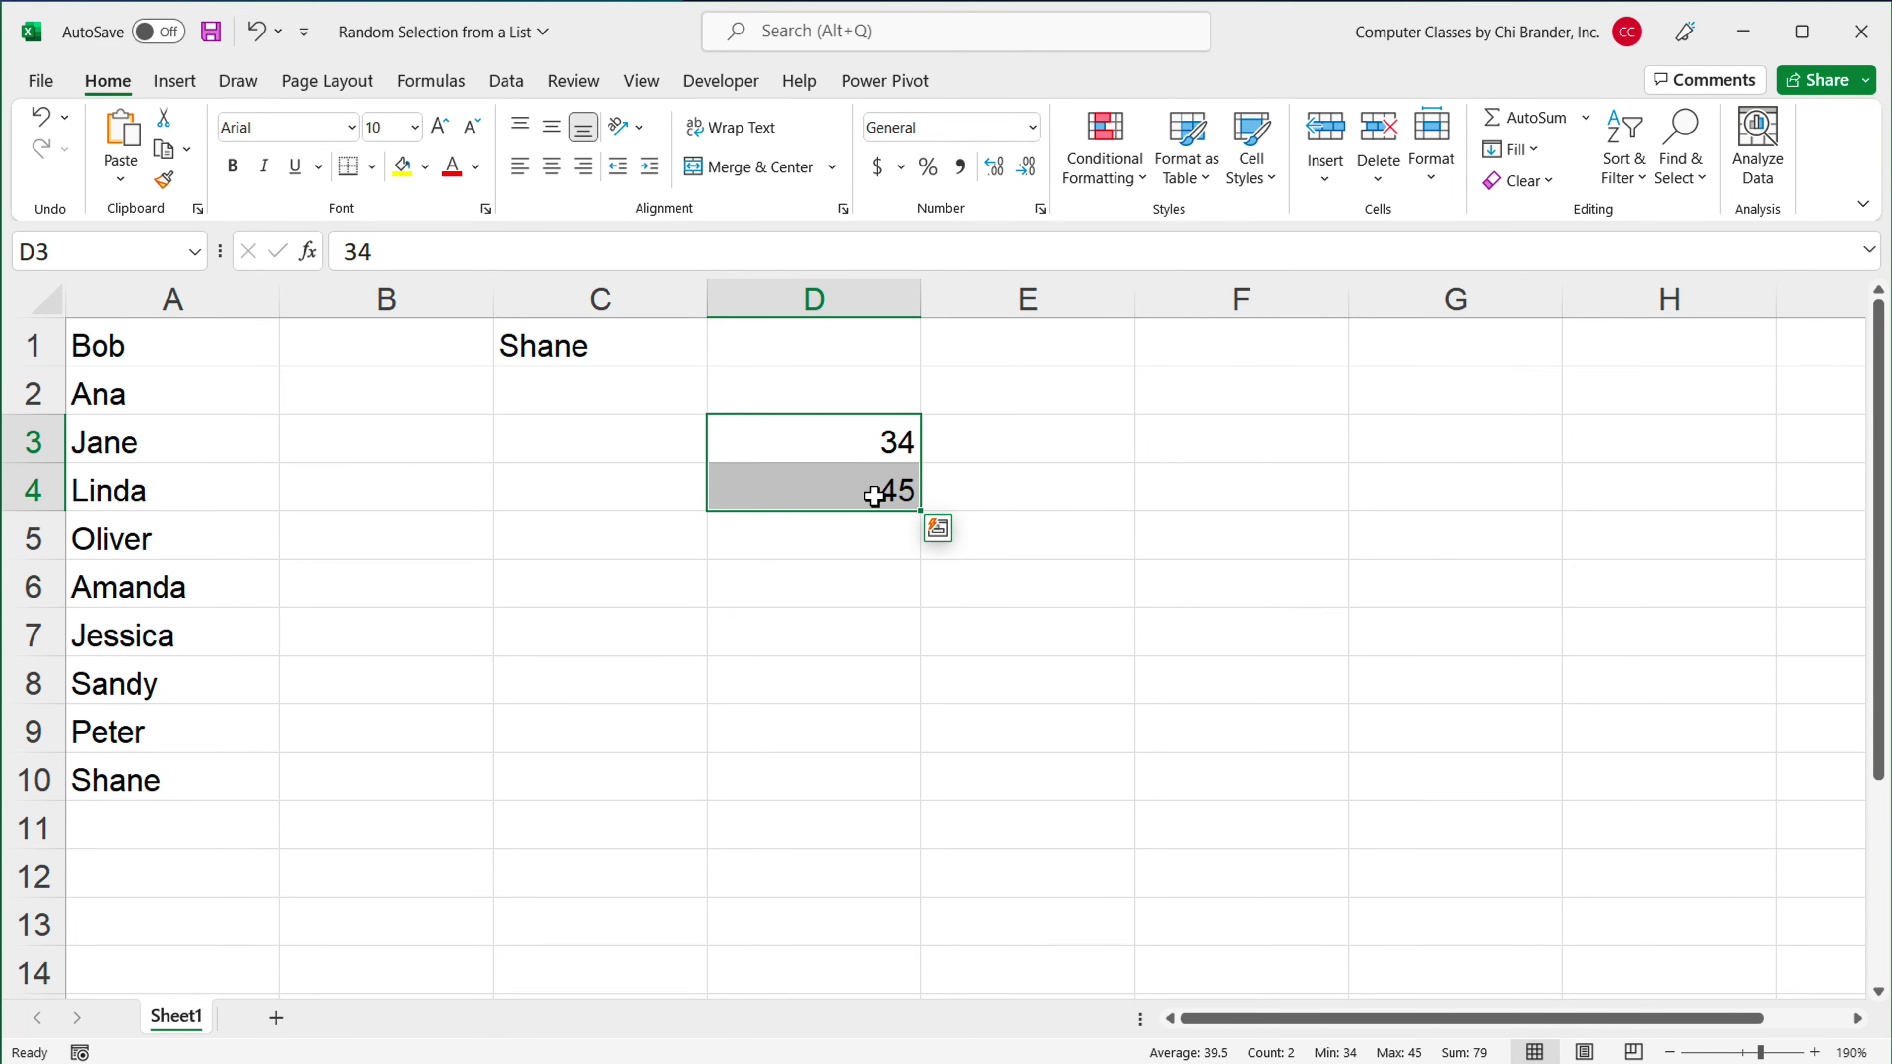
{"action": "key", "text": "Delete"}
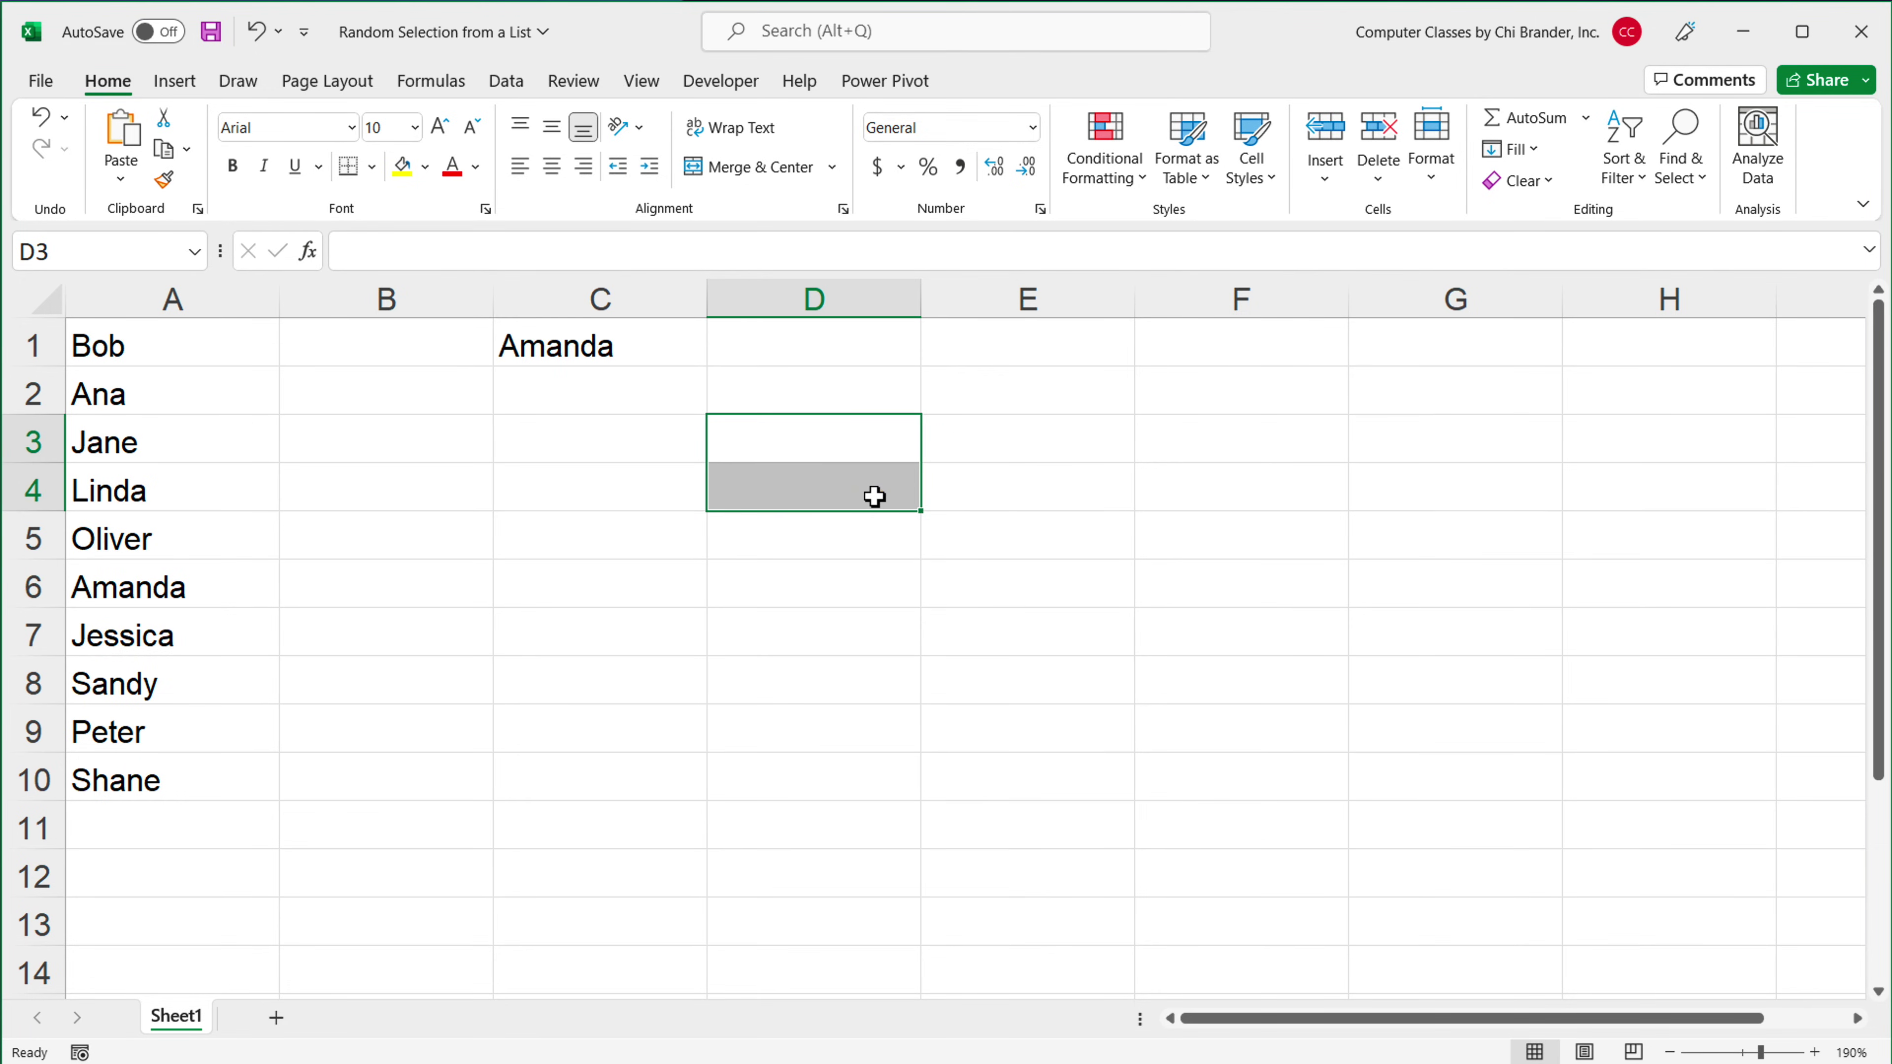
{"action": "left_click", "coordinate": [620, 439]}
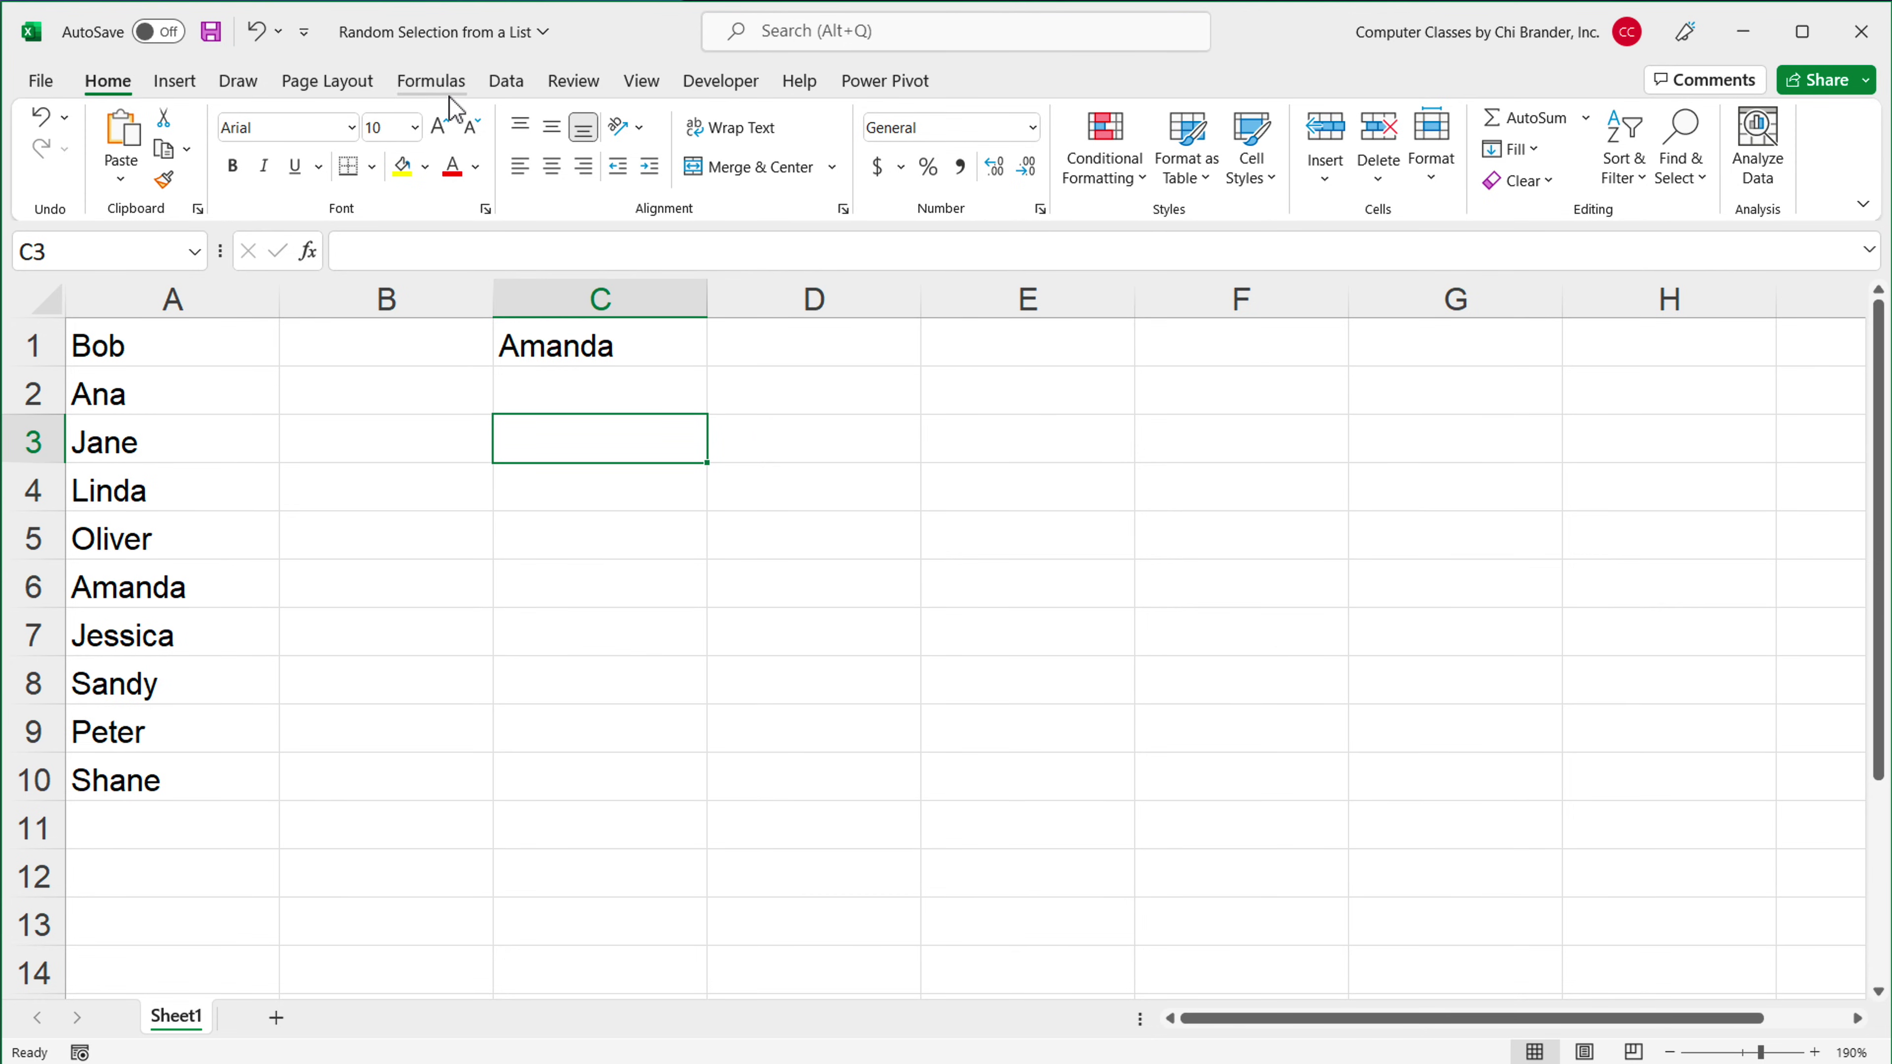
Set Excel's Calculation Options to Manual on the Formulas tab.
{"action": "left_click", "coordinate": [435, 82]}
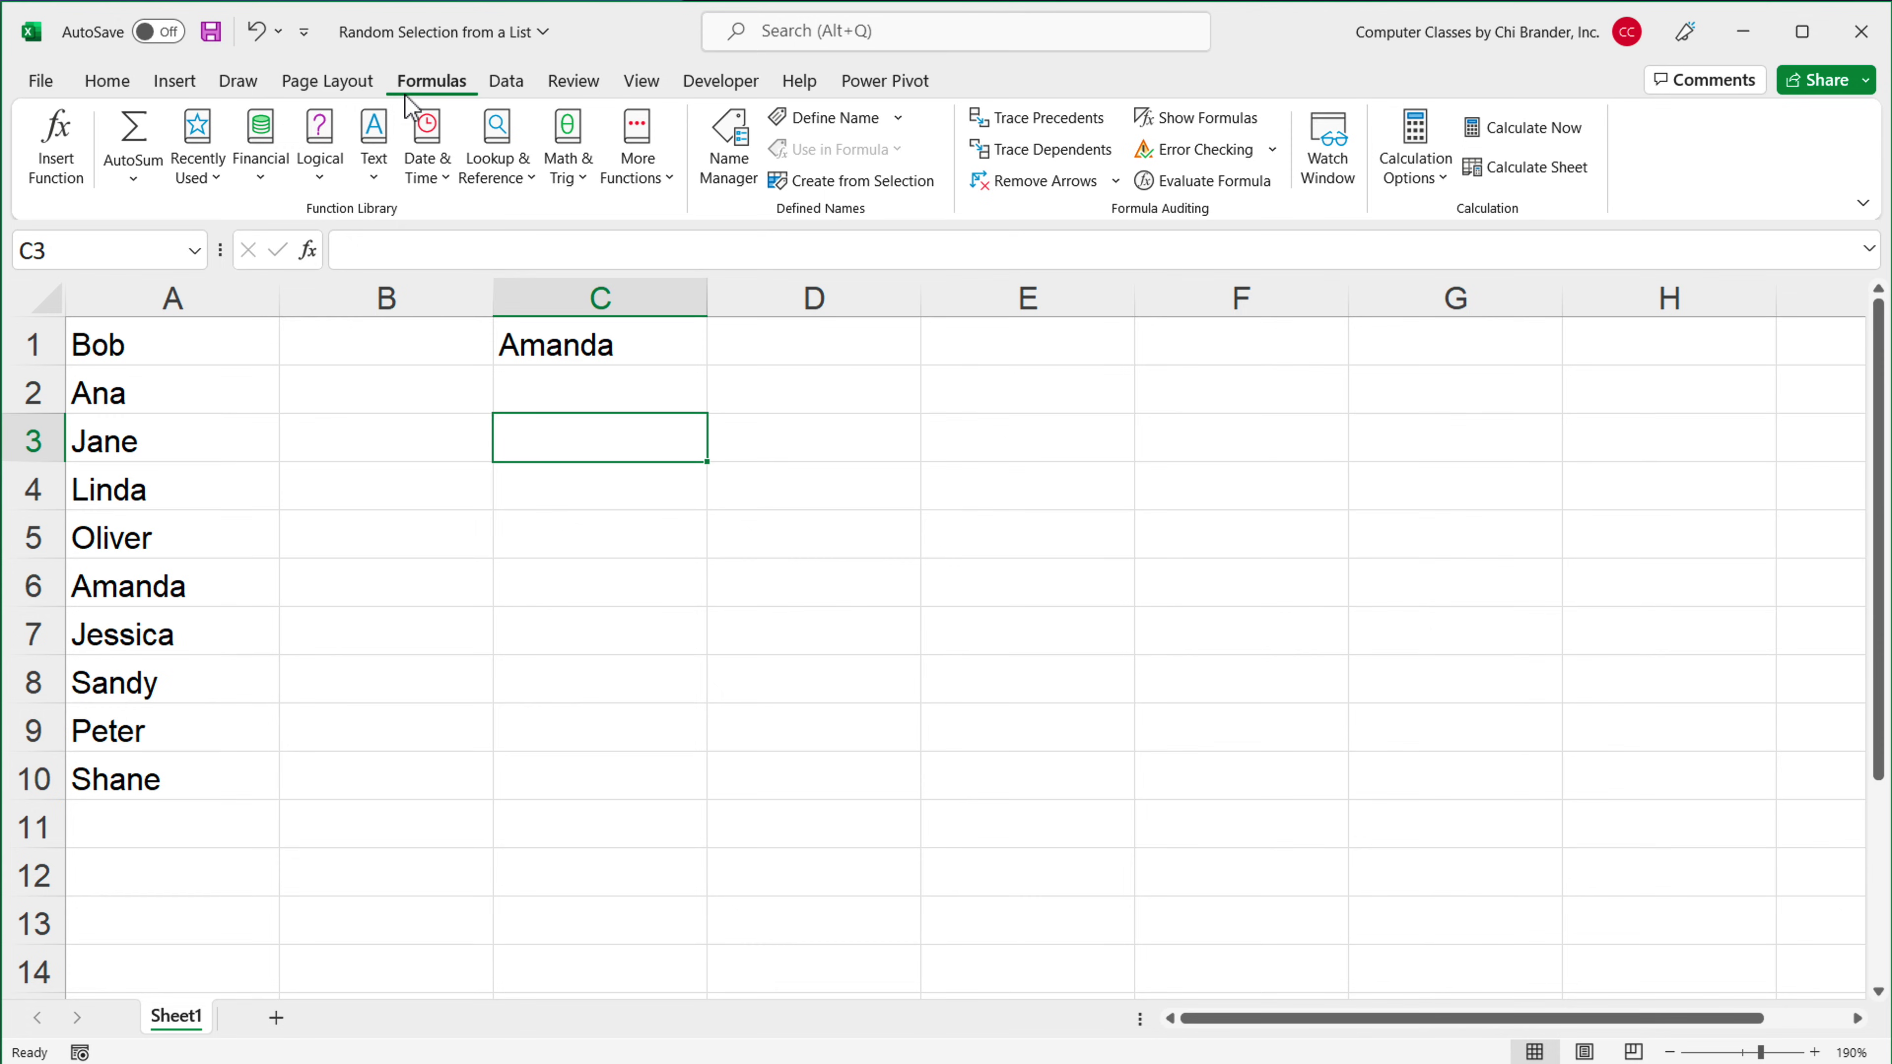
{"action": "left_click", "coordinate": [1443, 185]}
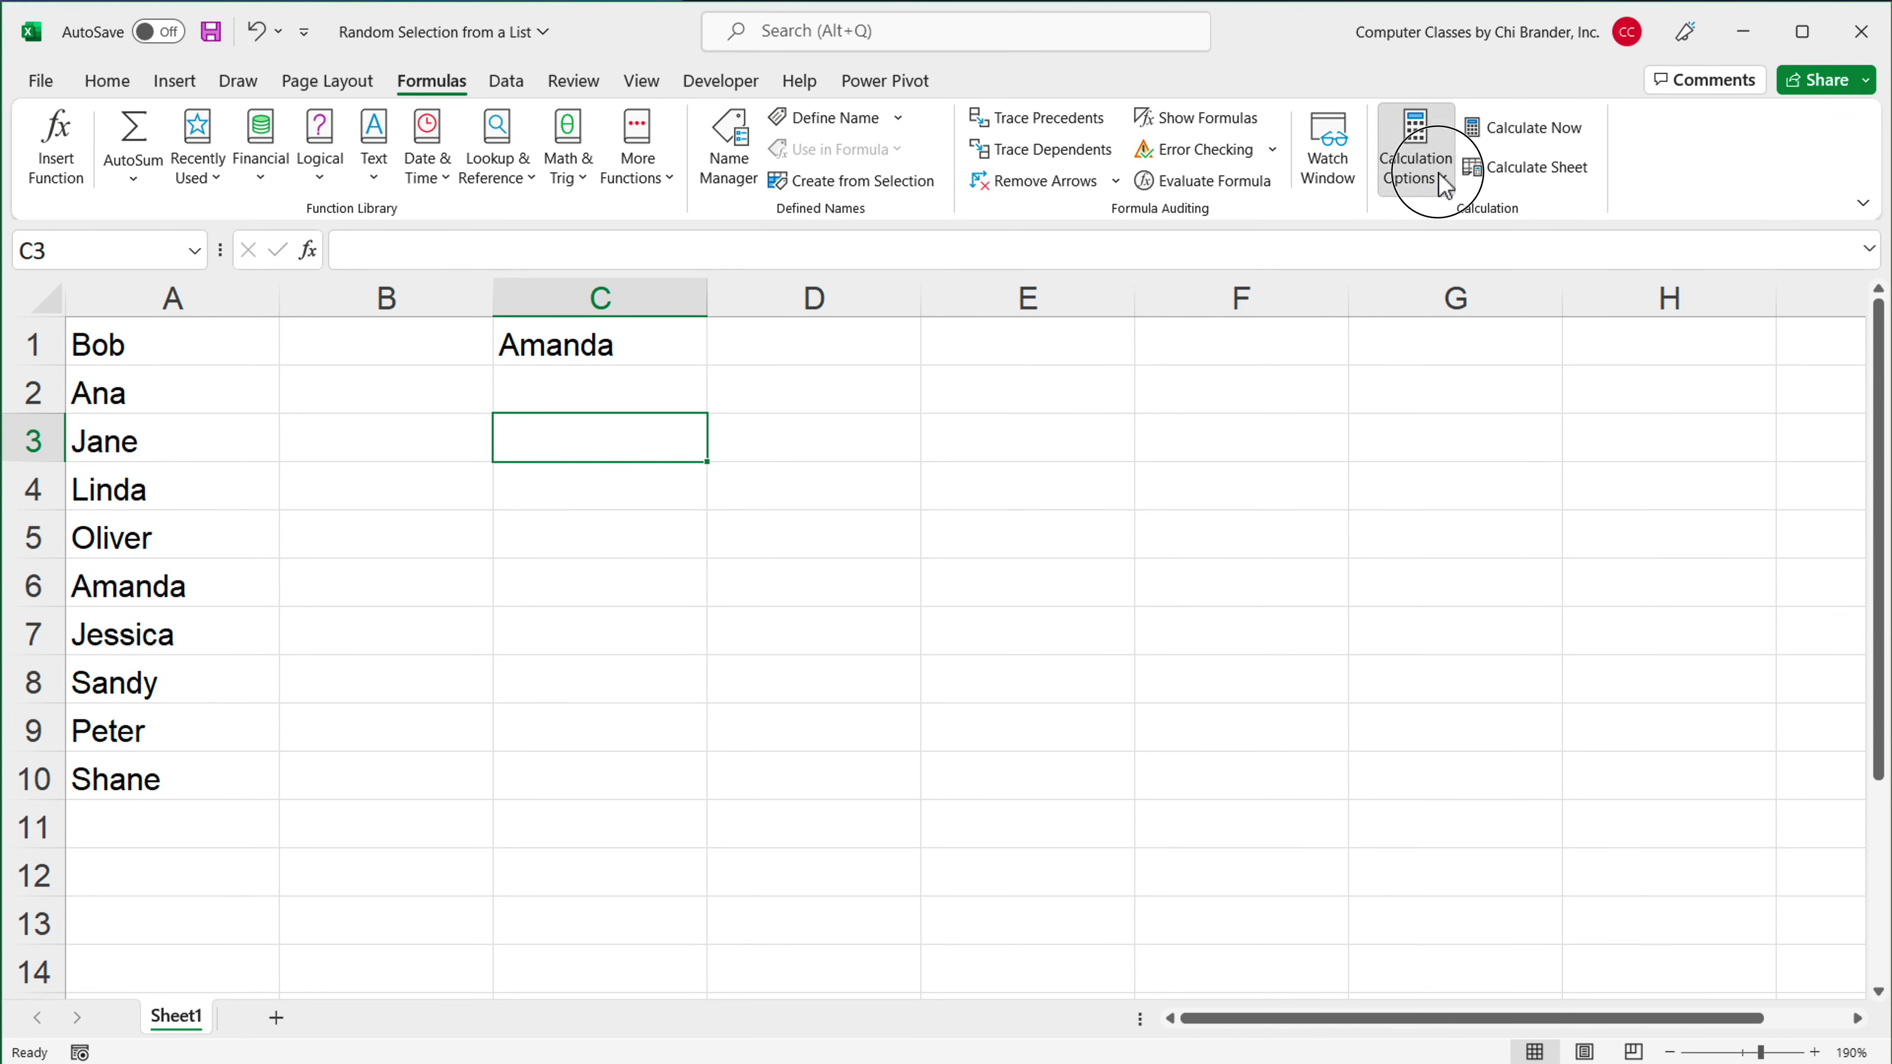
{"action": "left_click", "coordinate": [1452, 289]}
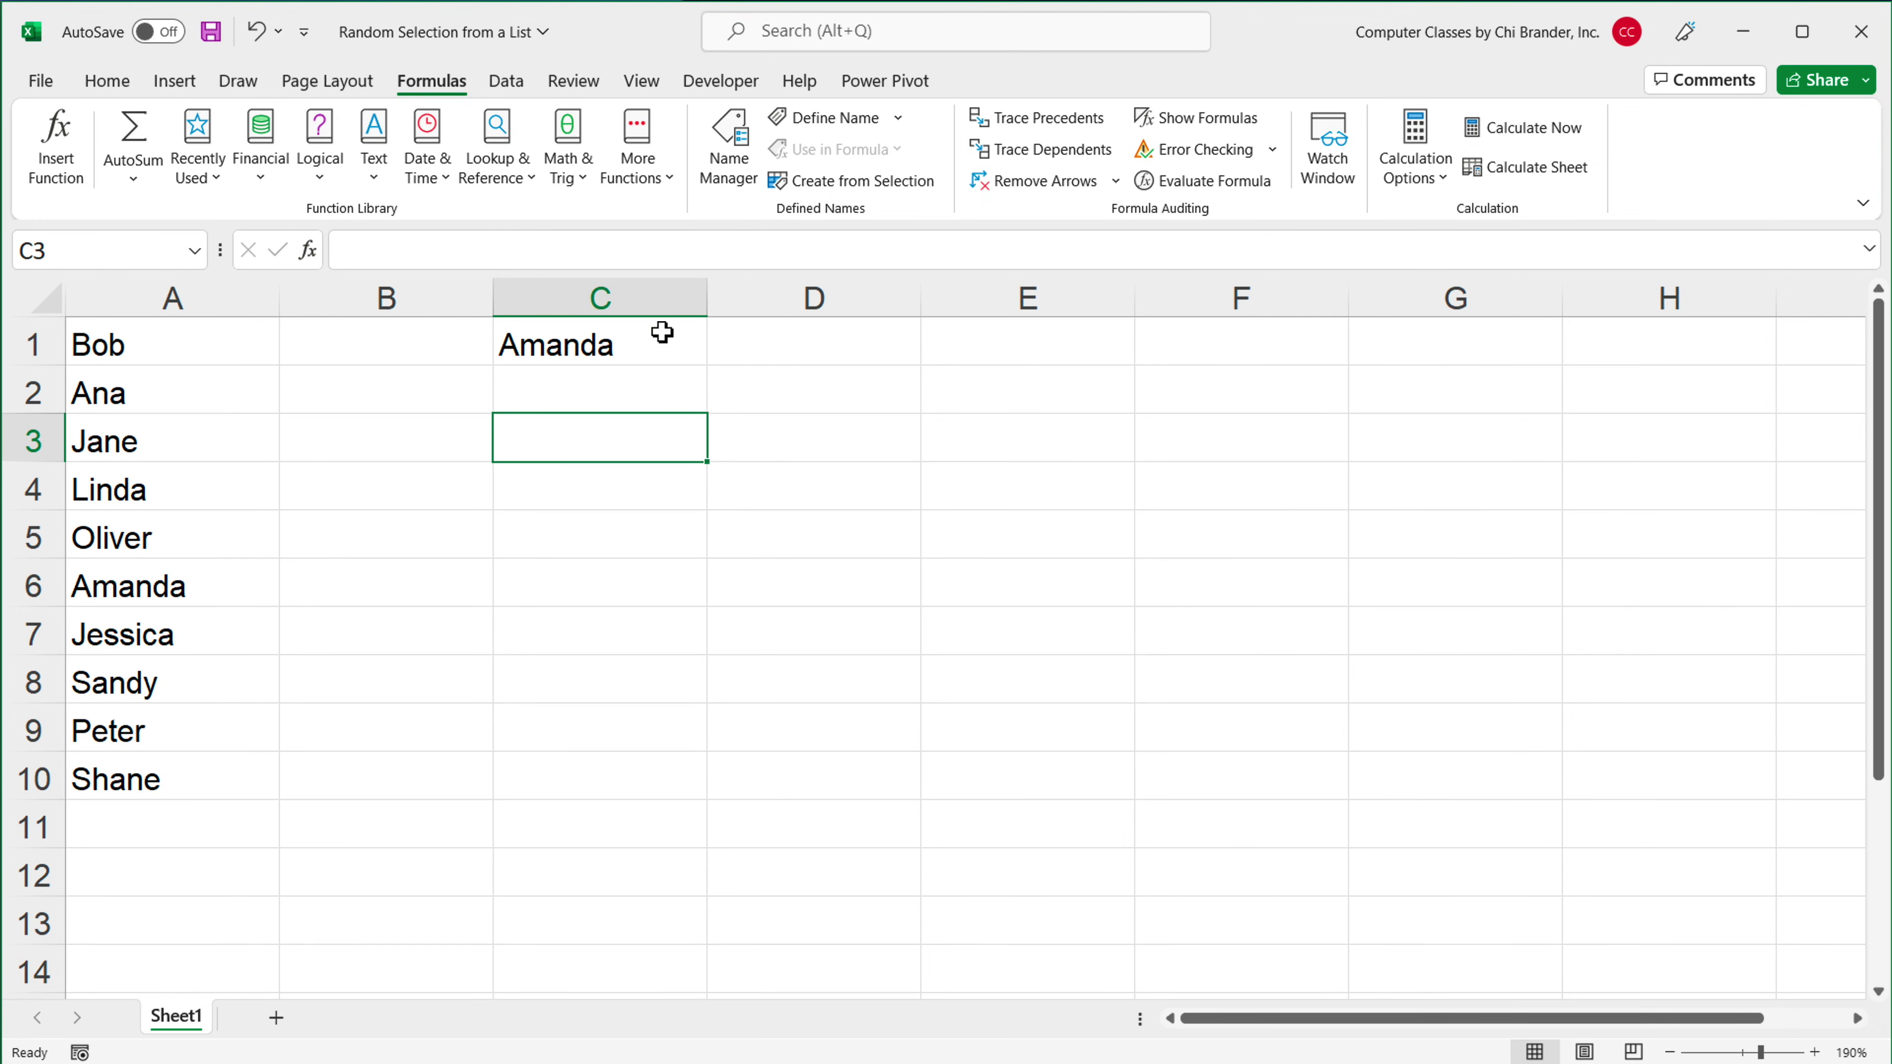
{"action": "left_click", "coordinate": [1430, 175]}
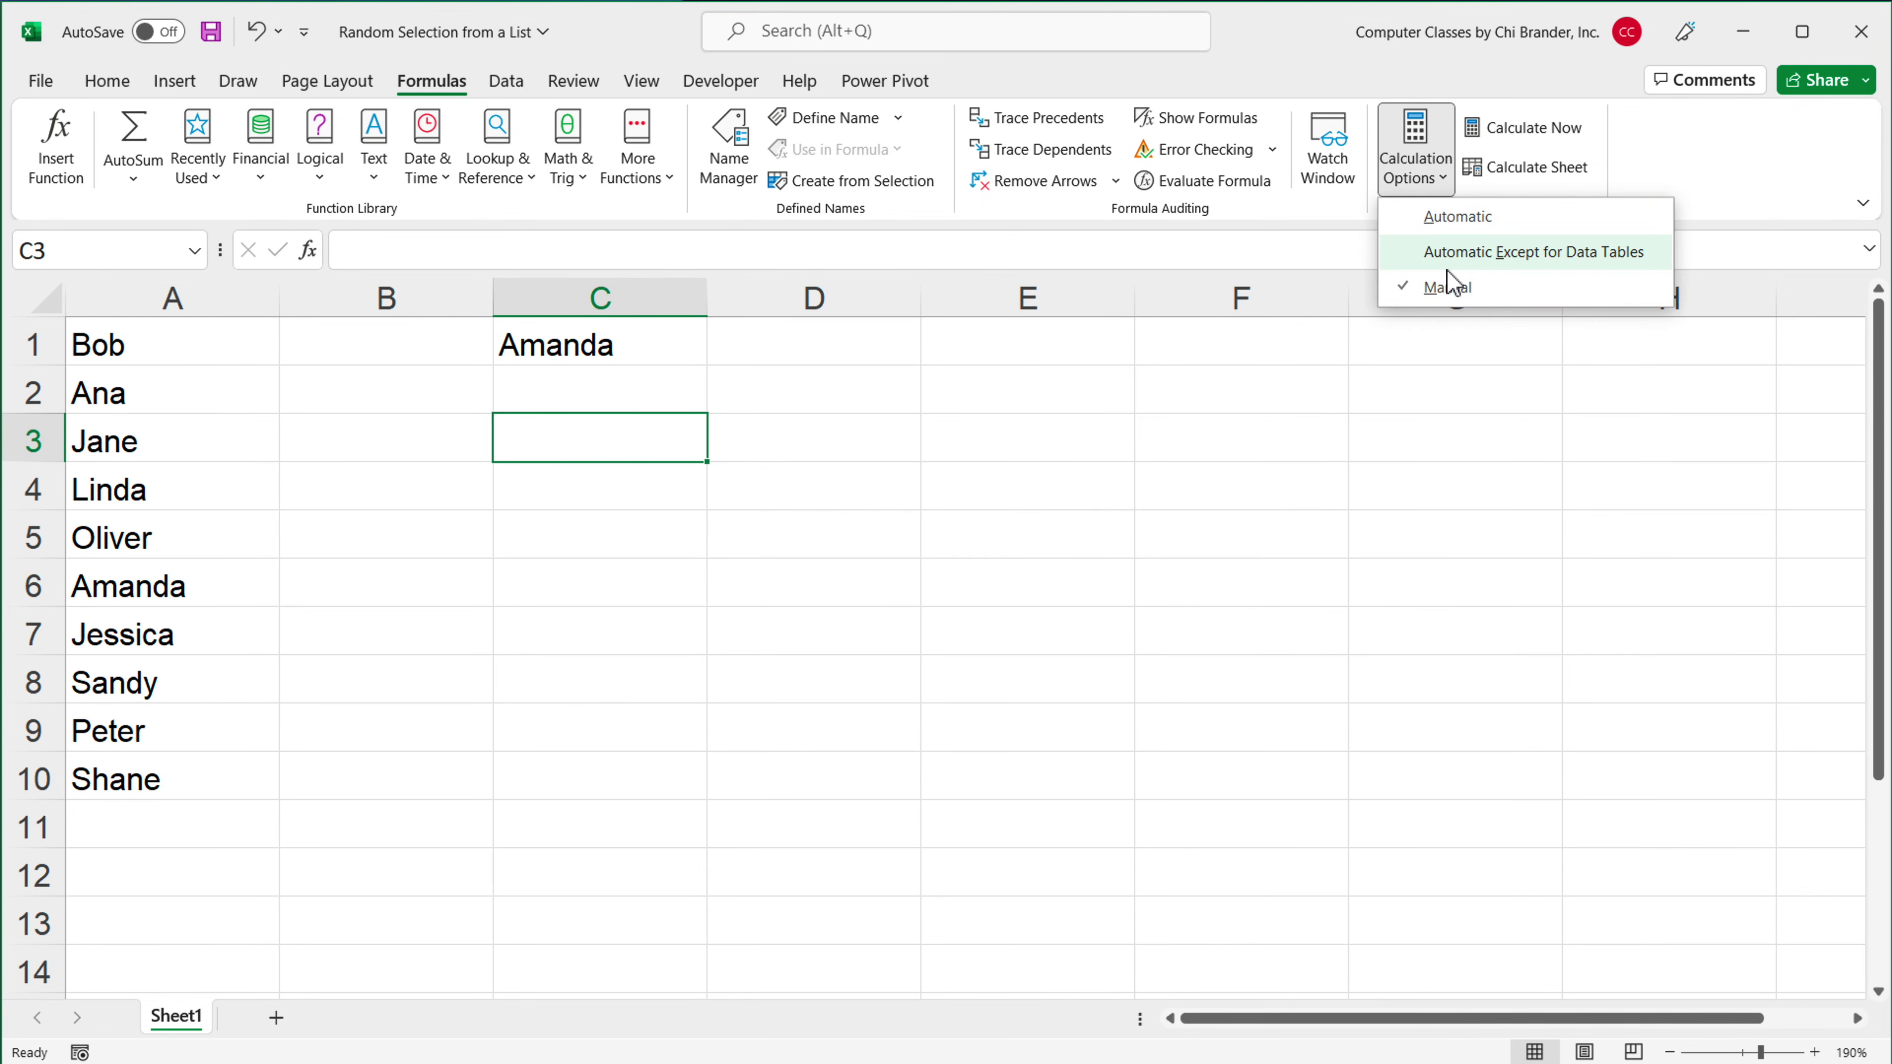
{"action": "left_click", "coordinate": [1464, 294]}
{"action": "left_click", "coordinate": [788, 519]}
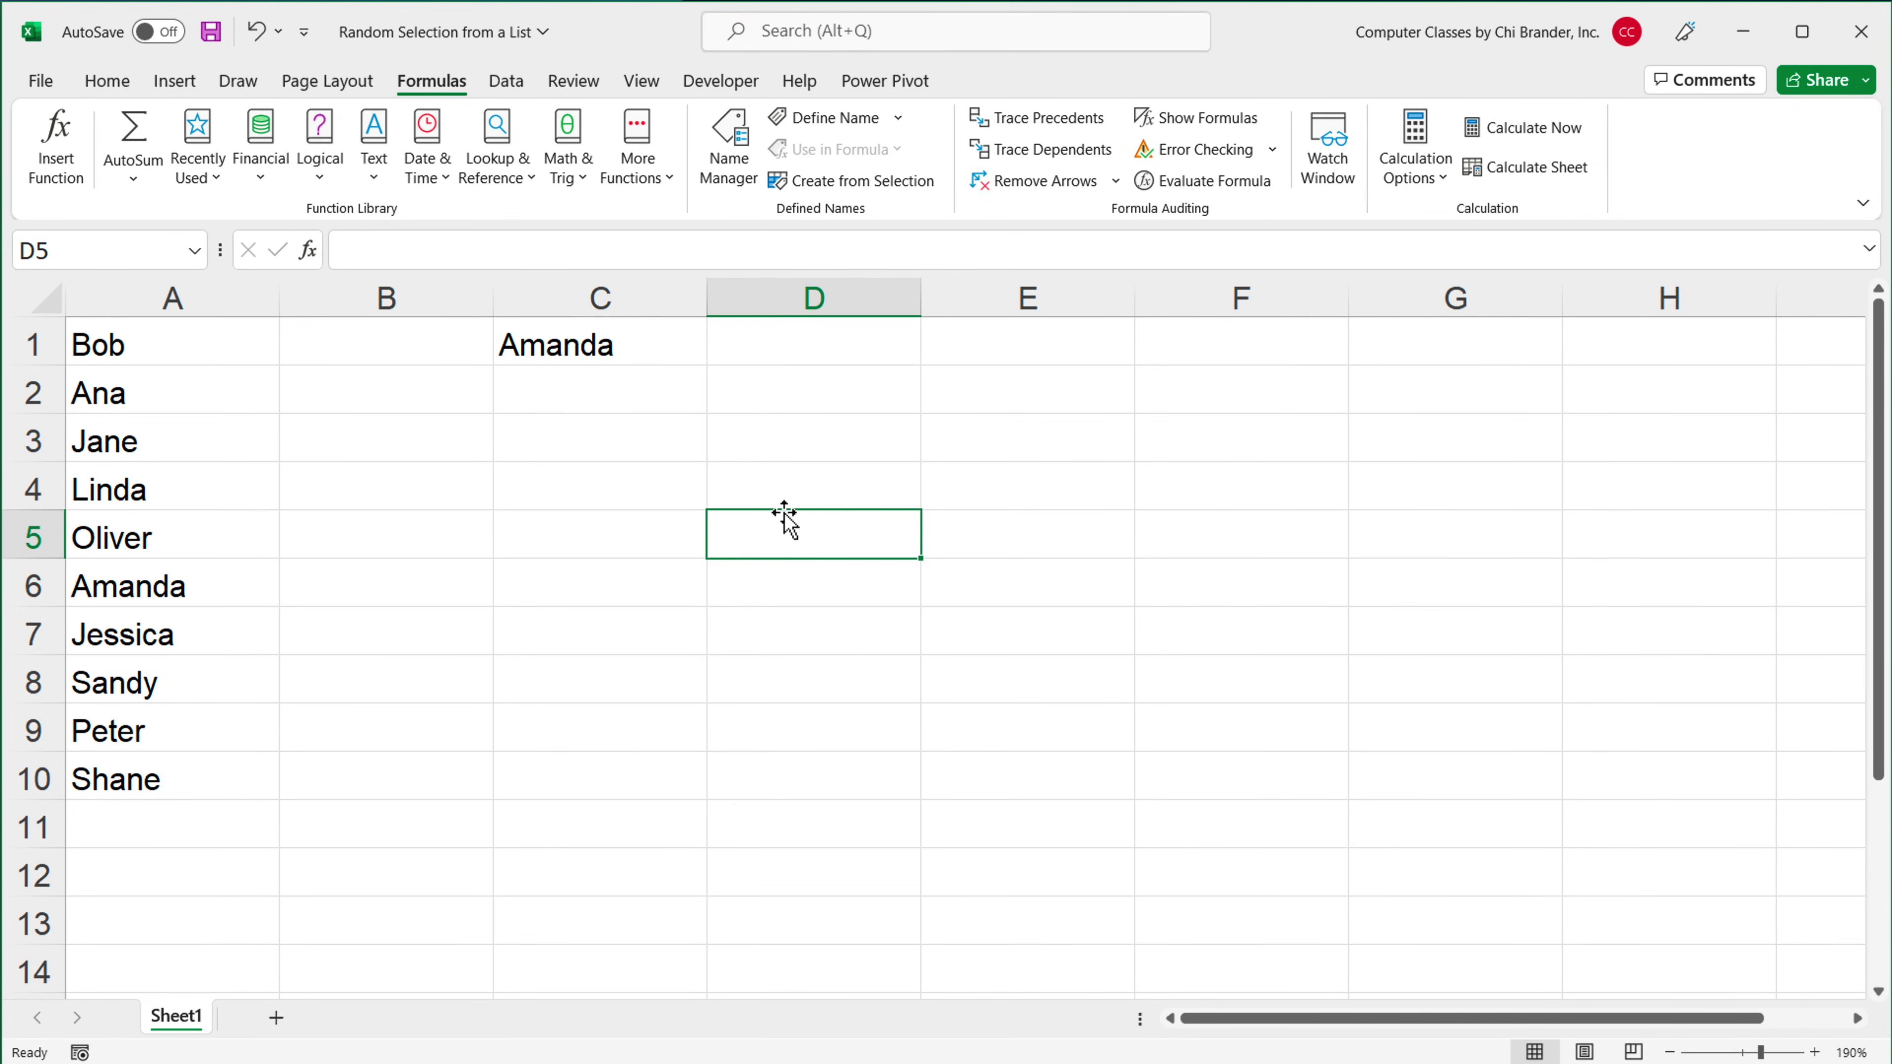
Enter test entries ert, dfg, rt and 56 in D5:D8, with C1 unchanged.
{"action": "type", "text": "ert"}
{"action": "key", "text": "Return"}
{"action": "type", "text": "dfg"}
{"action": "key", "text": "Return"}
{"action": "type", "text": "rt"}
{"action": "key", "text": "Return"}
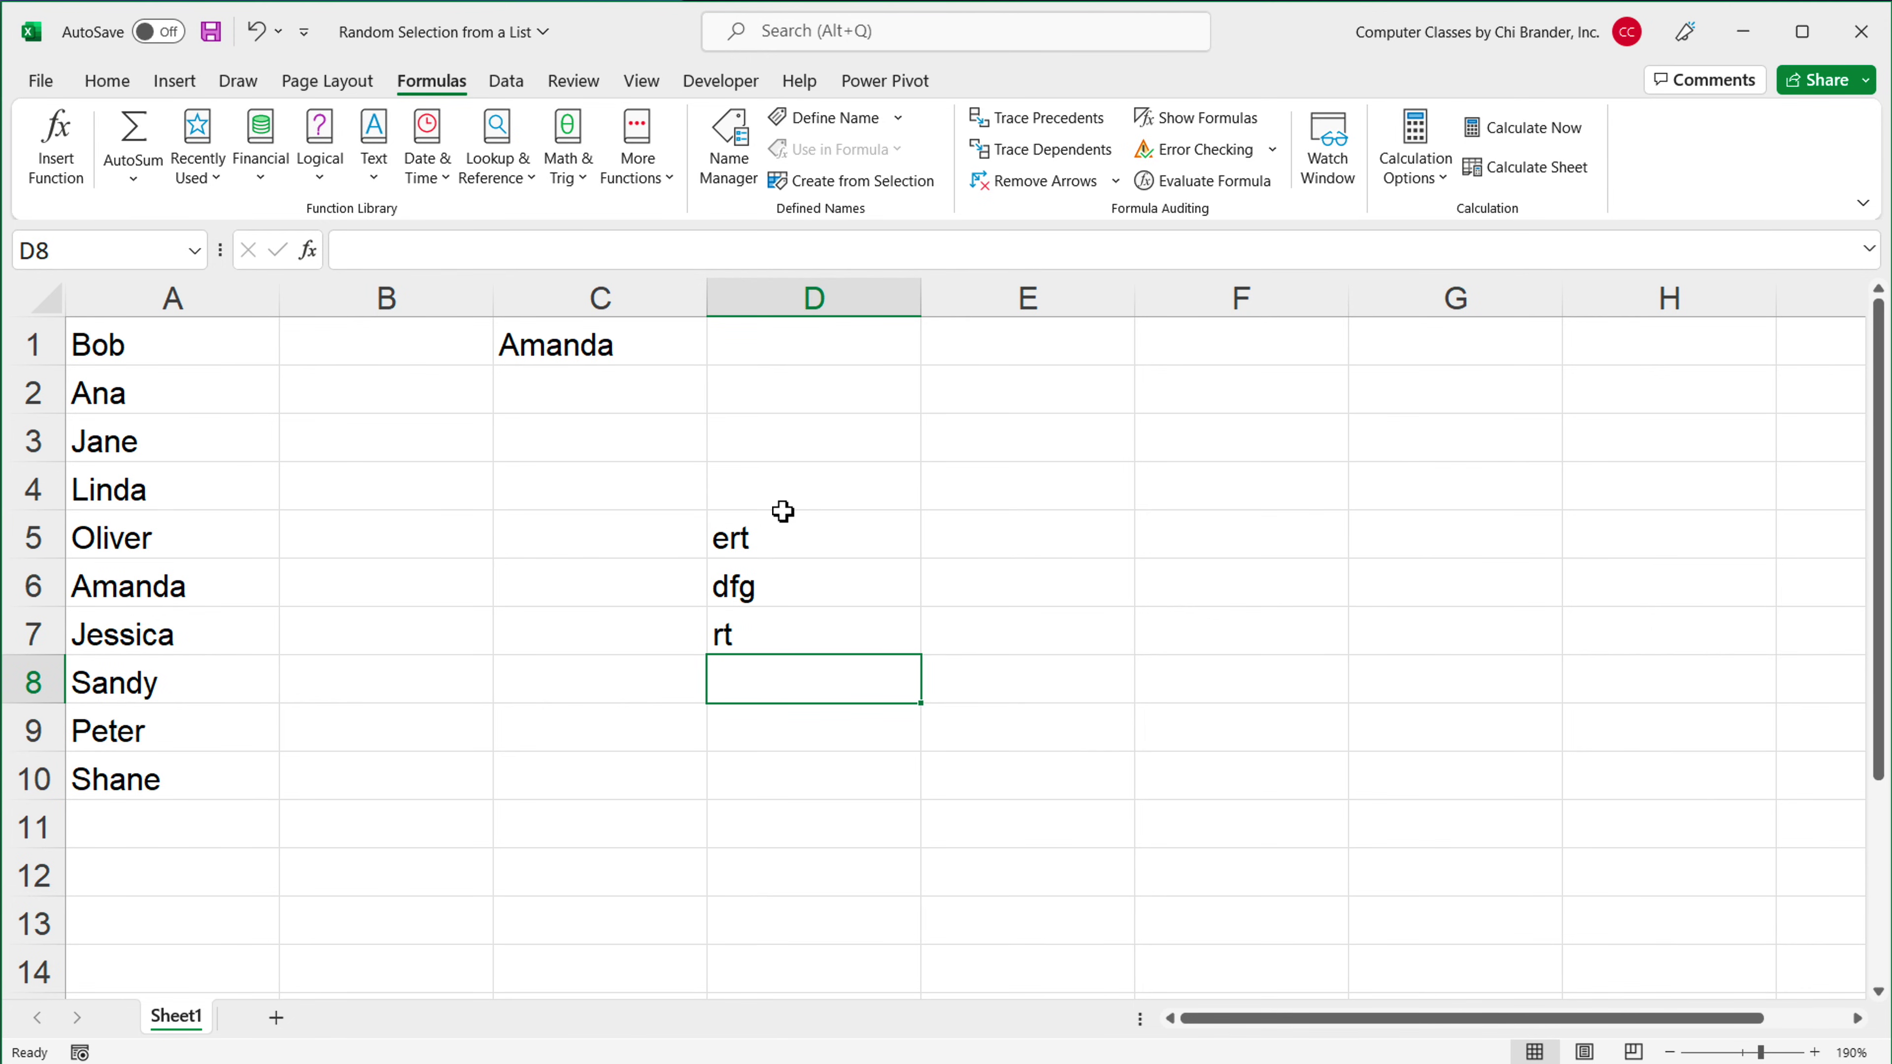
{"action": "type", "text": "56"}
{"action": "key", "text": "Return"}
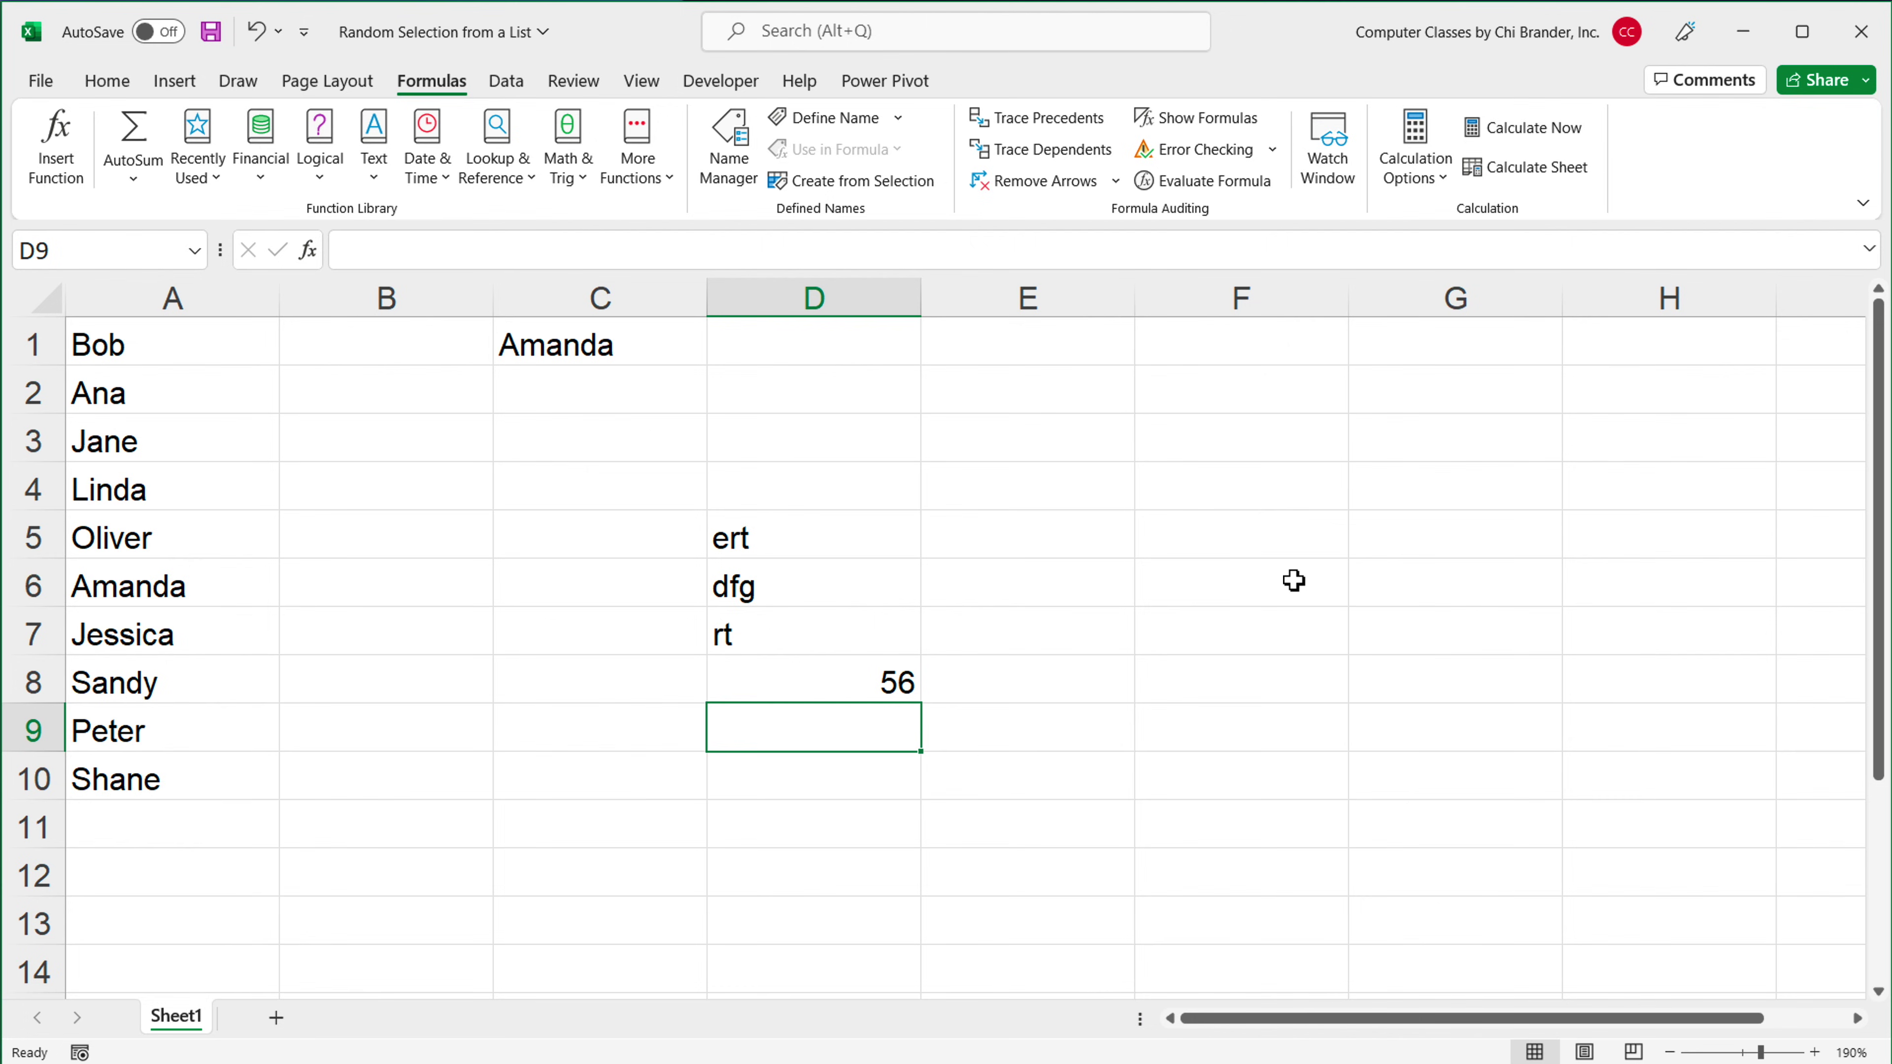
Run Calculate Now twice so C1 draws a new name, then select D5:D8.
{"action": "left_click", "coordinate": [1548, 146]}
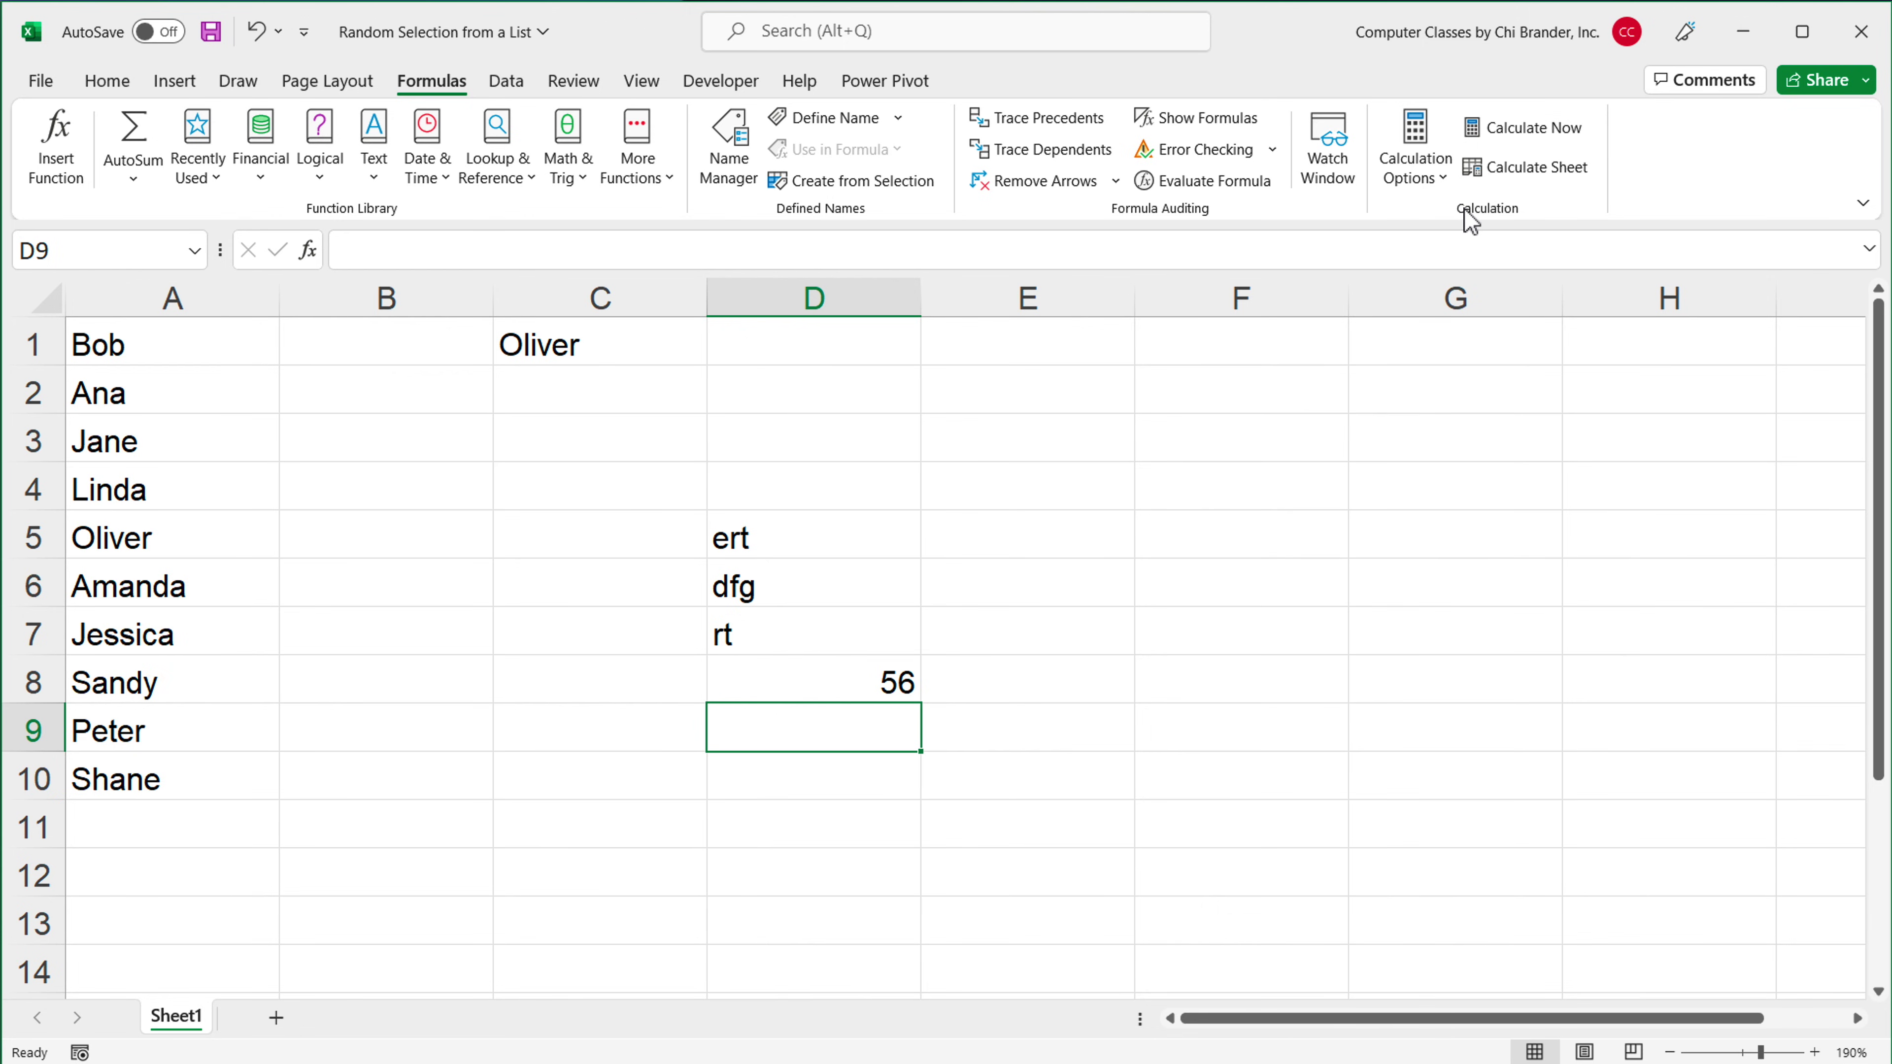
{"action": "left_click", "coordinate": [1527, 142]}
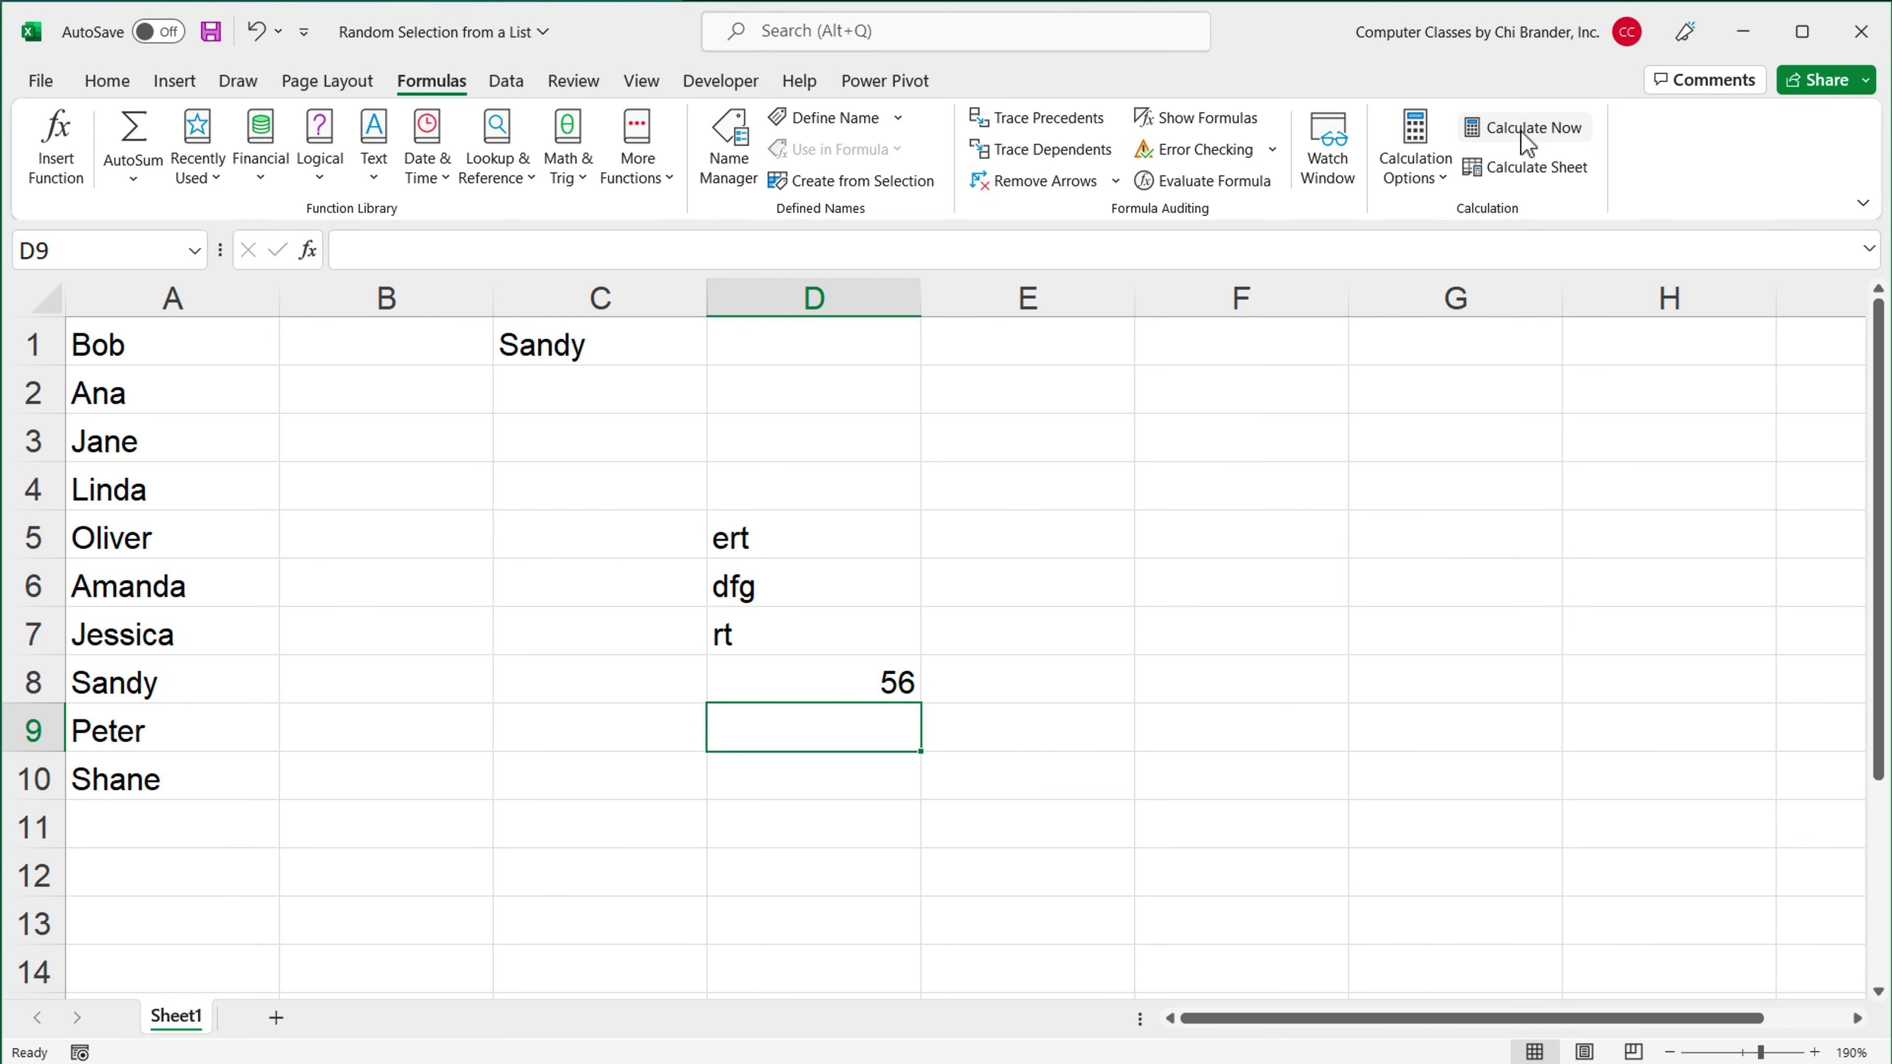
{"action": "left_click_drag", "start_coordinate": [849, 536], "coordinate": [843, 685]}
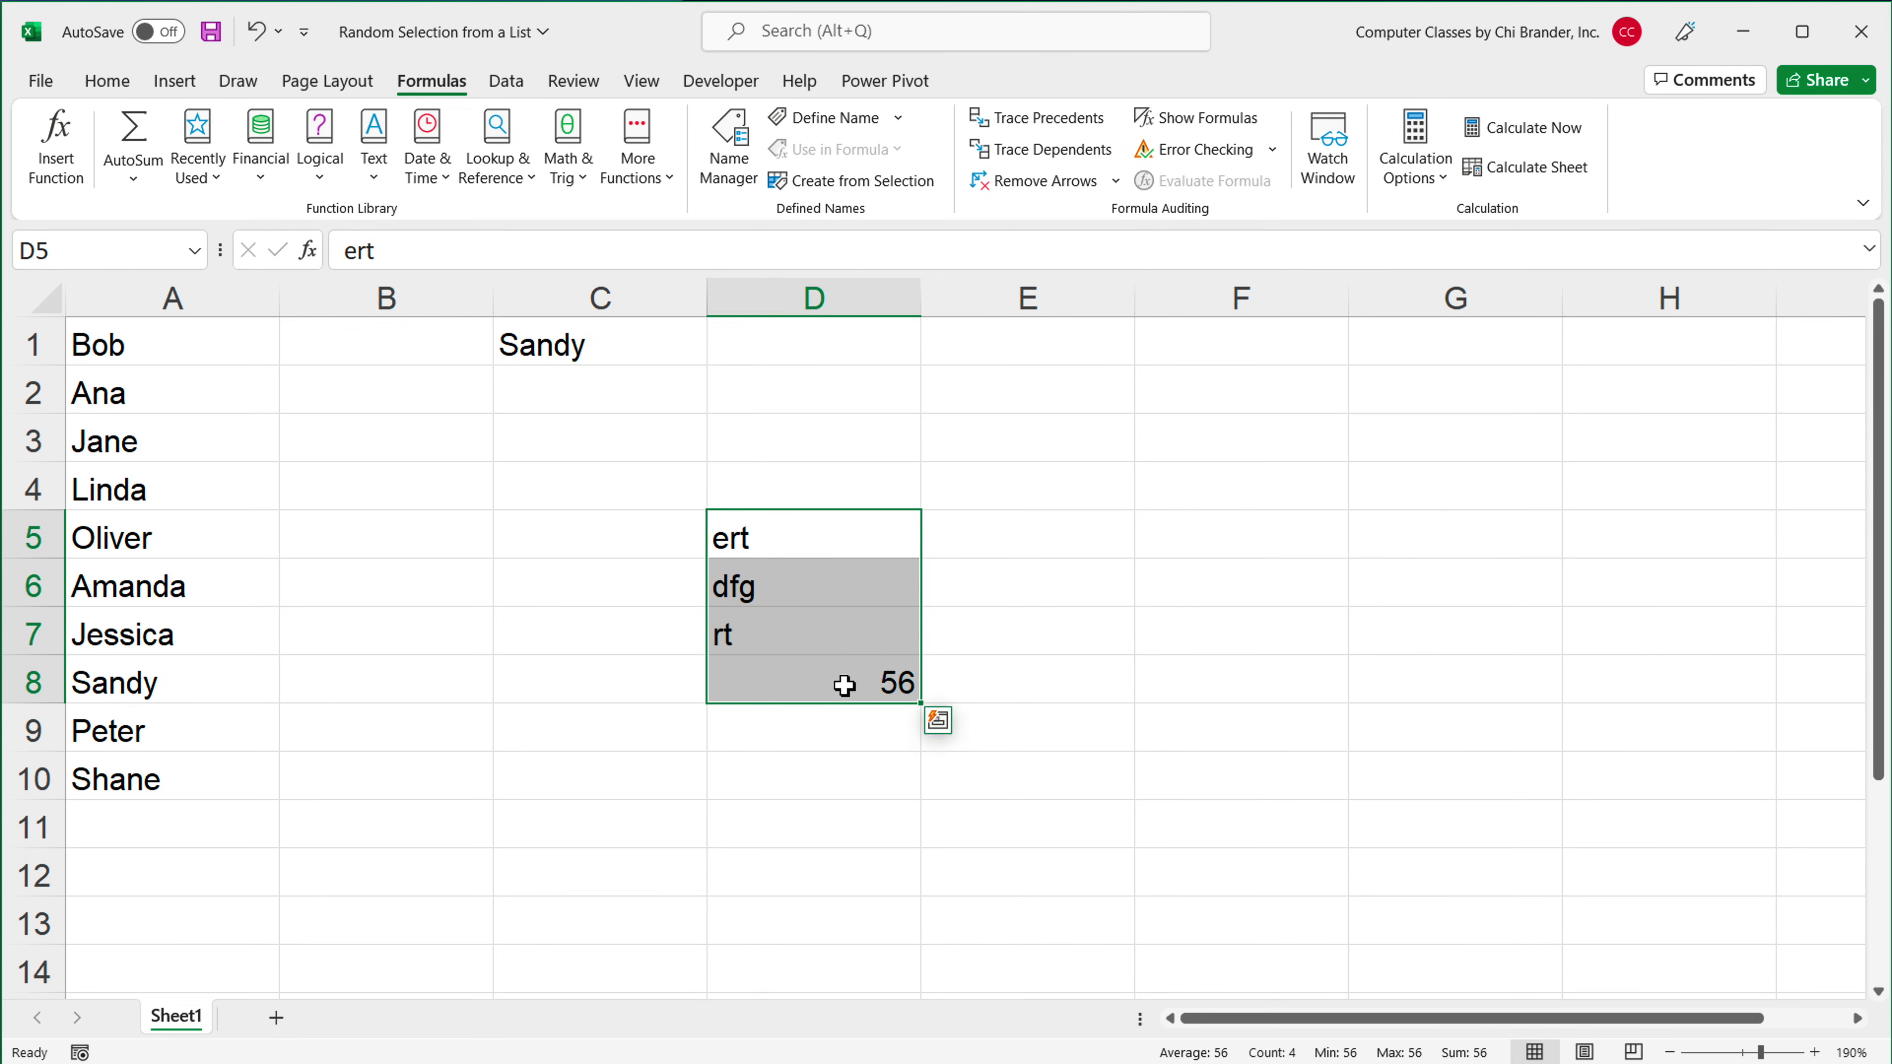
{"action": "key", "text": "Delete"}
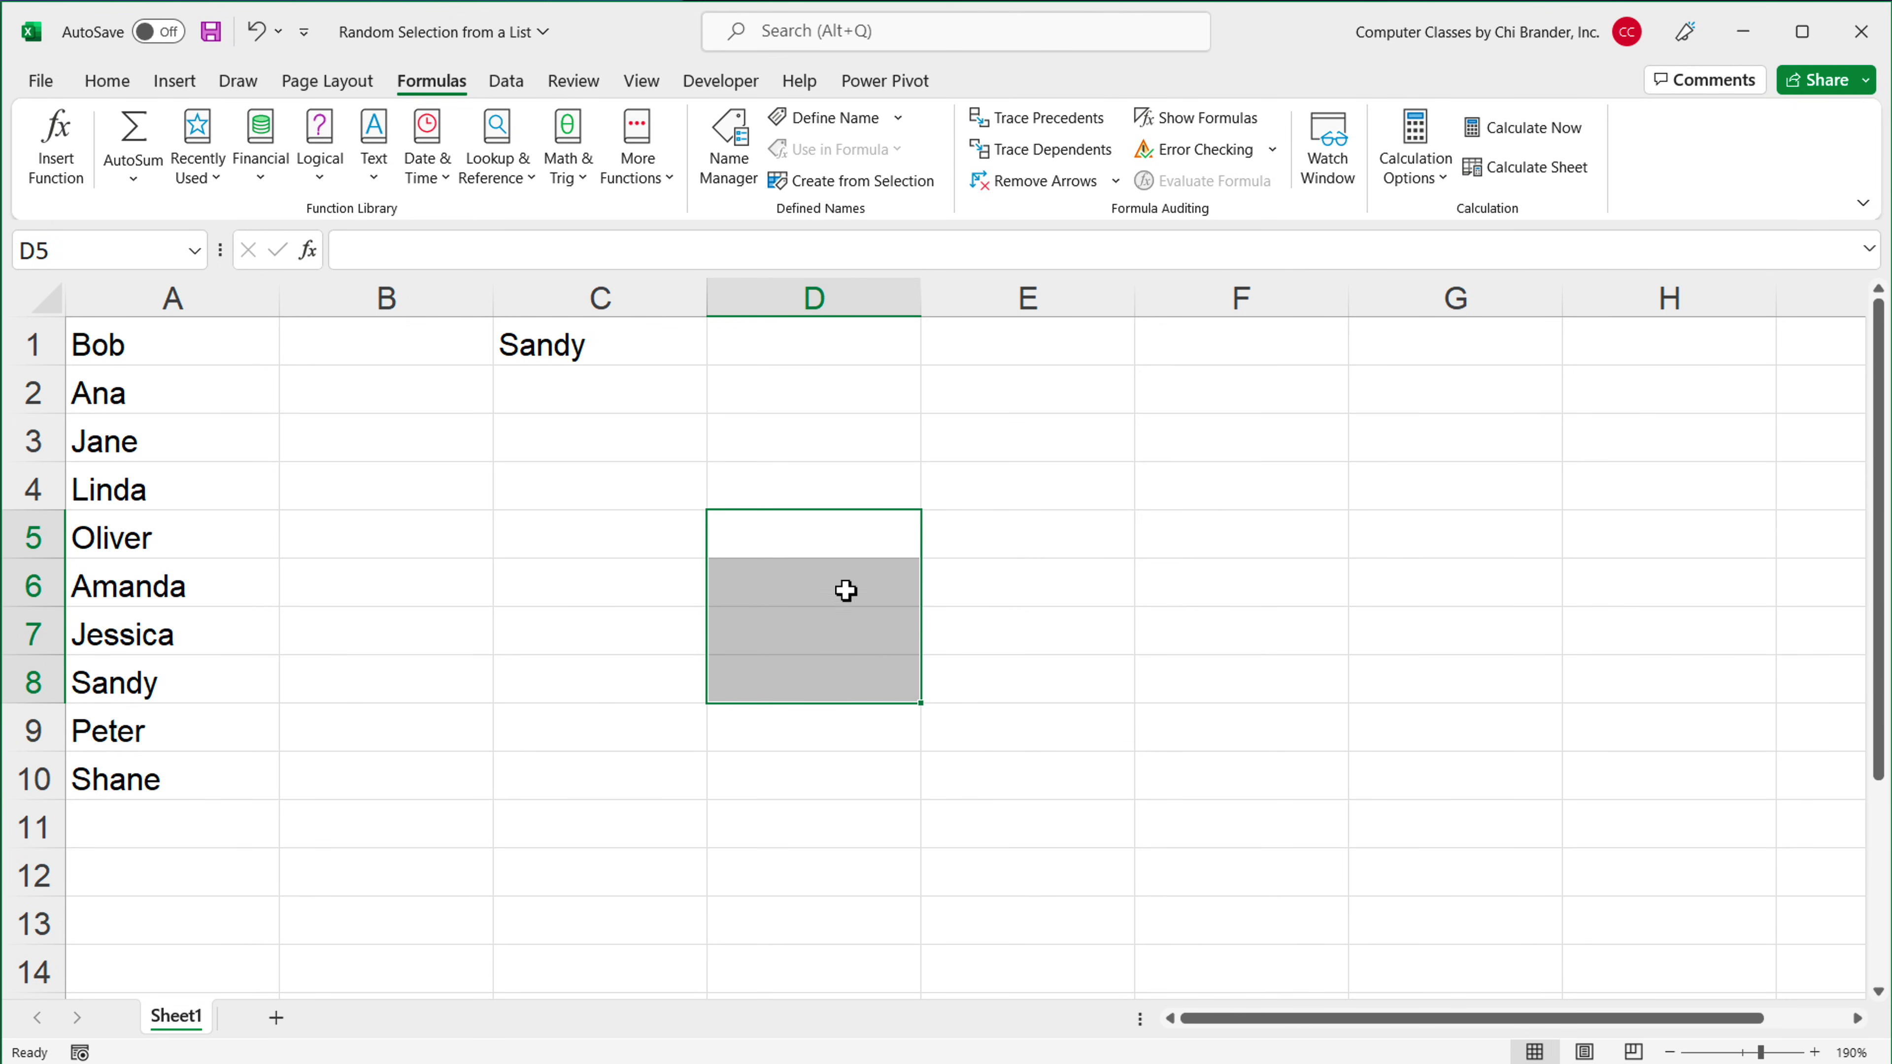
{"action": "left_click", "coordinate": [886, 501]}
{"action": "left_click", "coordinate": [1438, 180]}
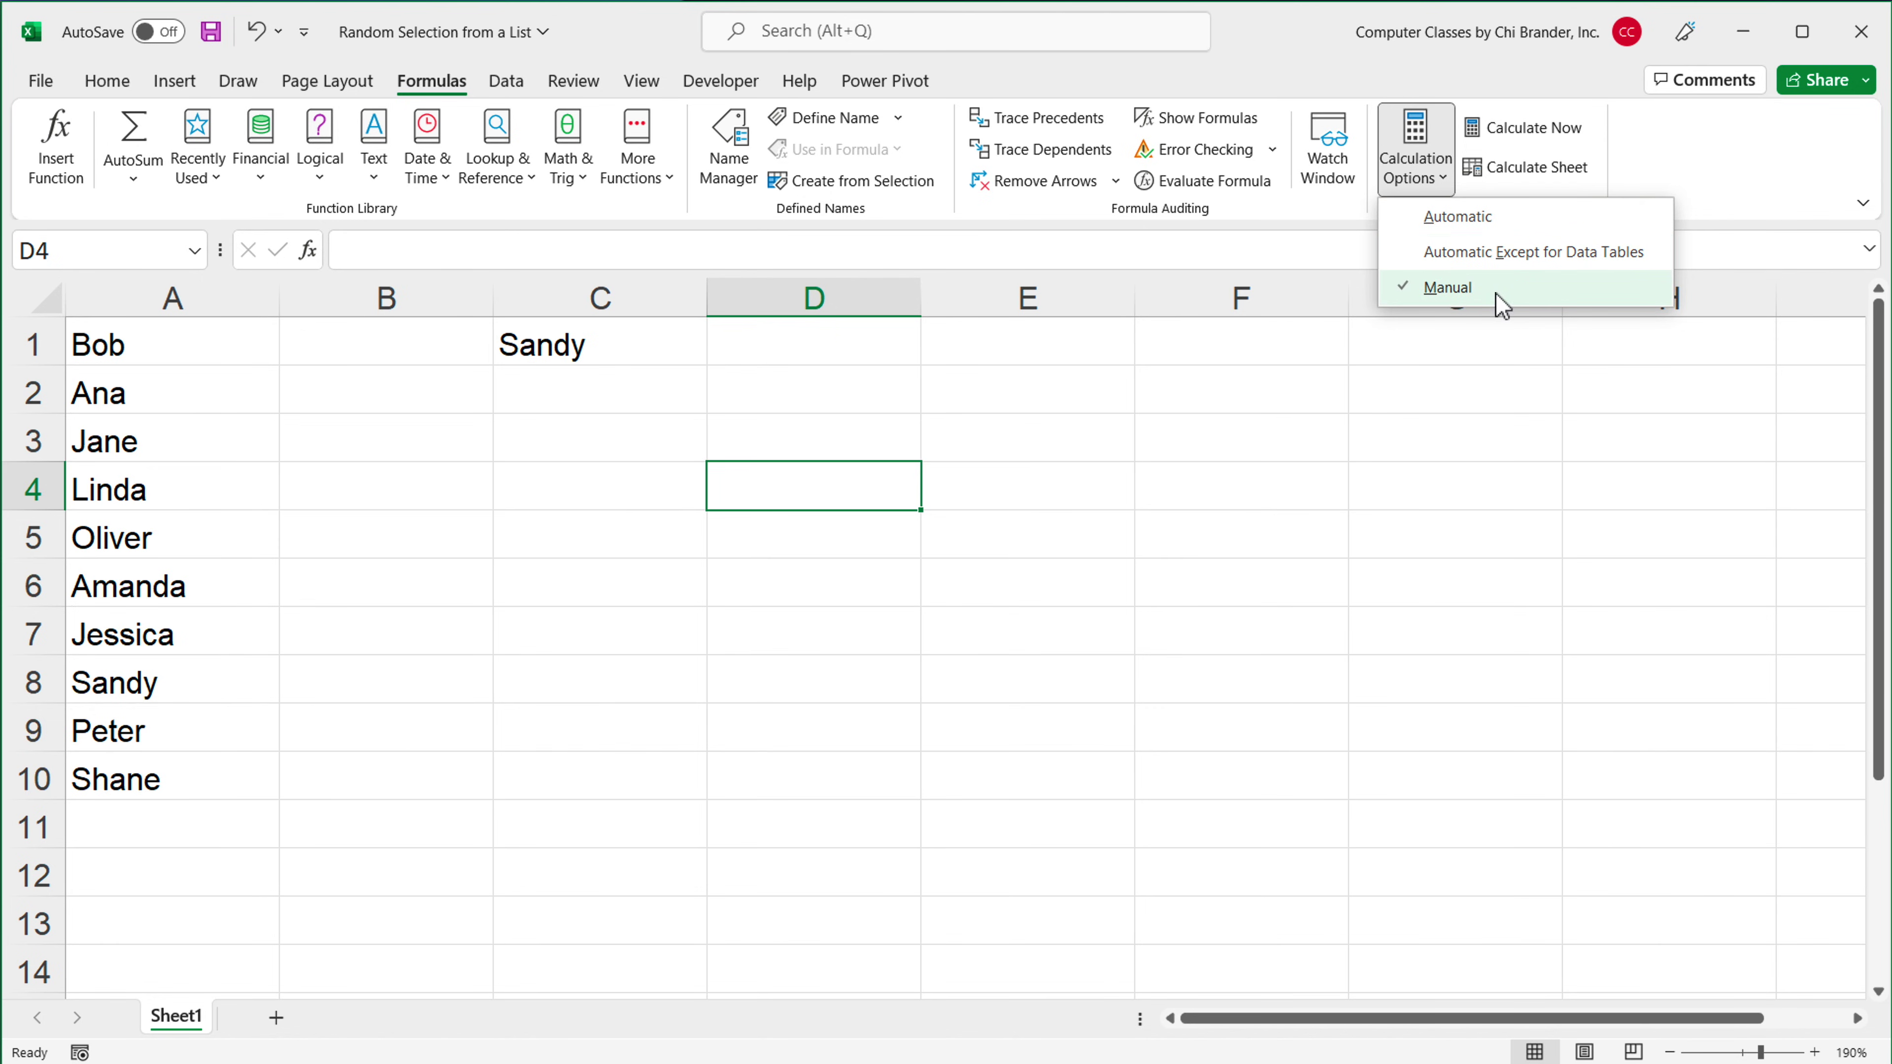
{"action": "left_click", "coordinate": [1009, 593]}
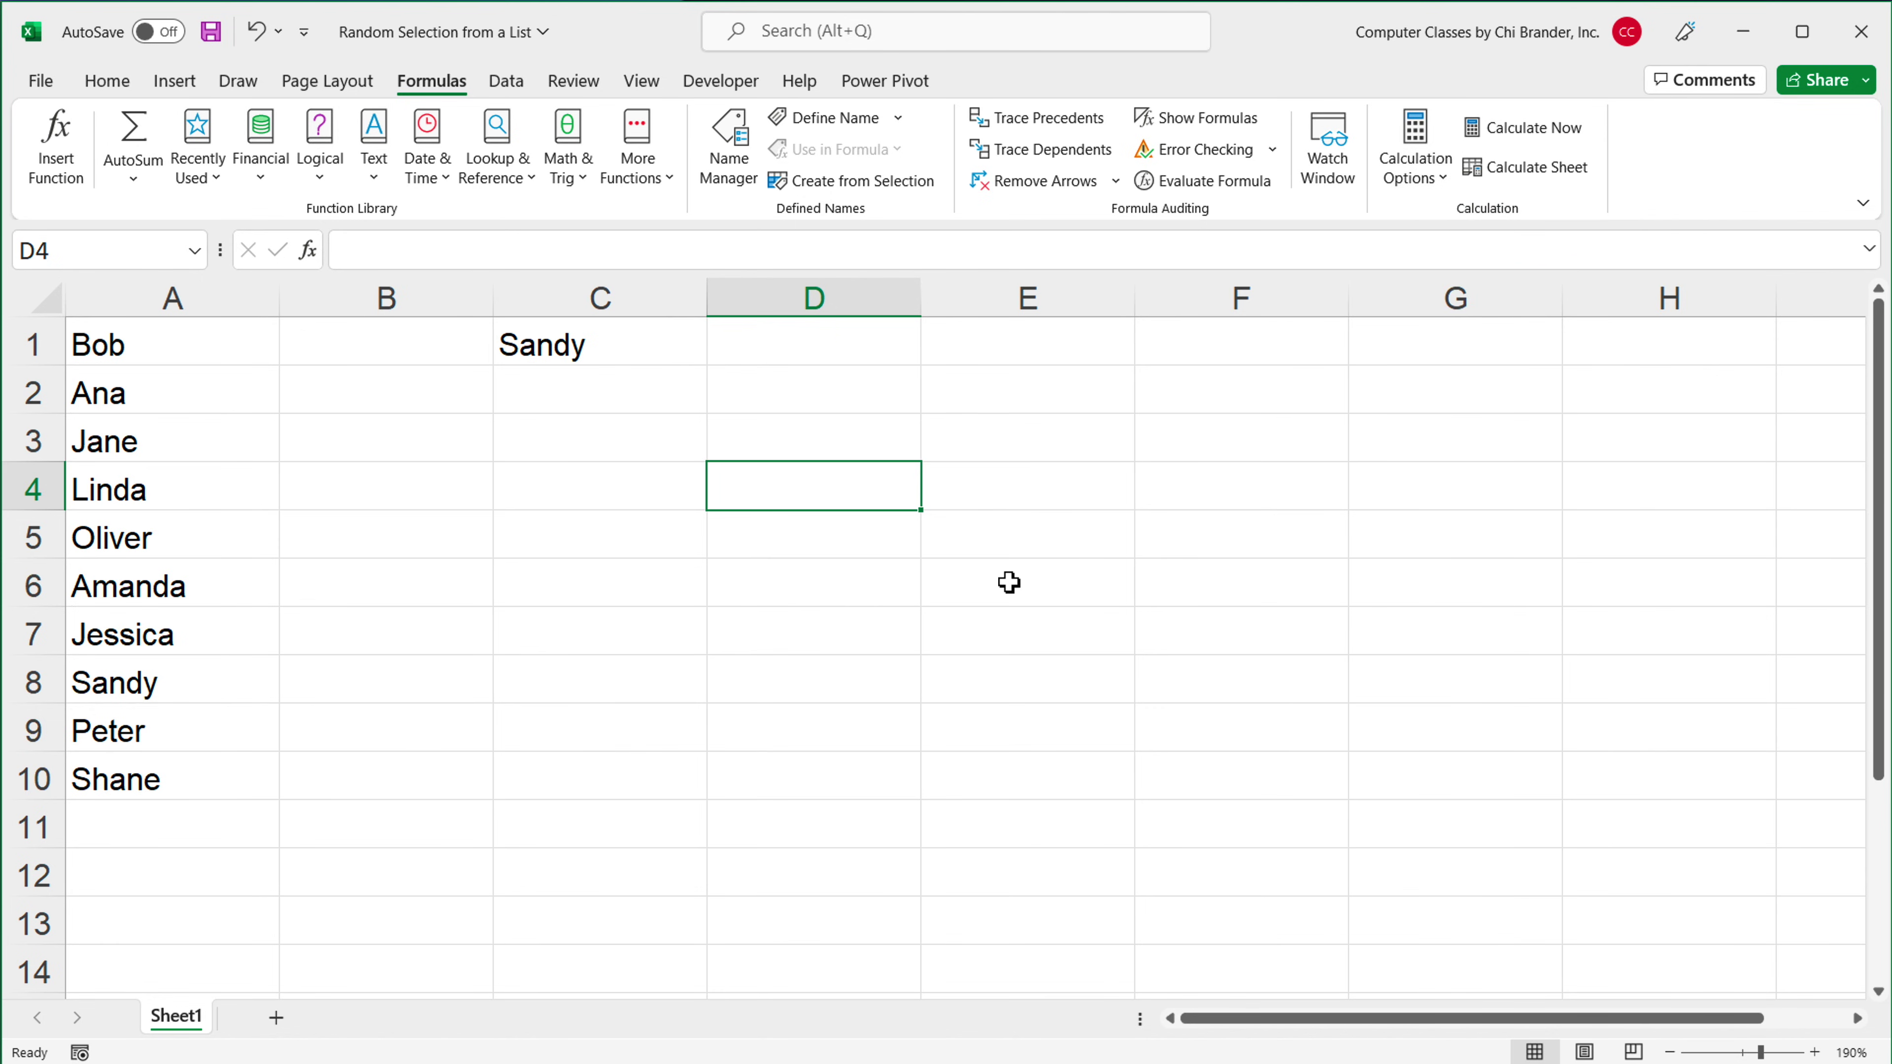